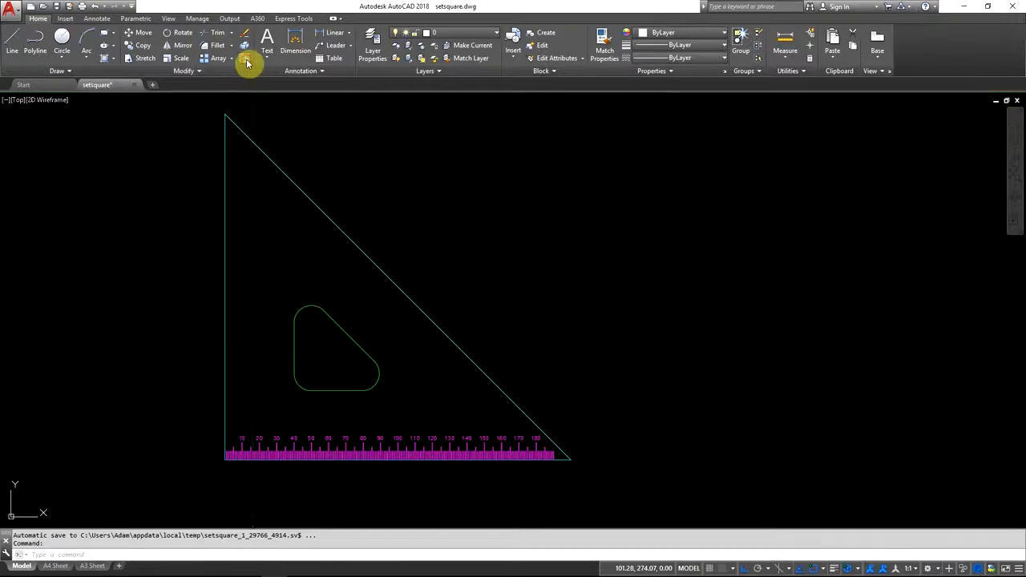
Offset the set square's outer triangle 20 mm inward
click(246, 59)
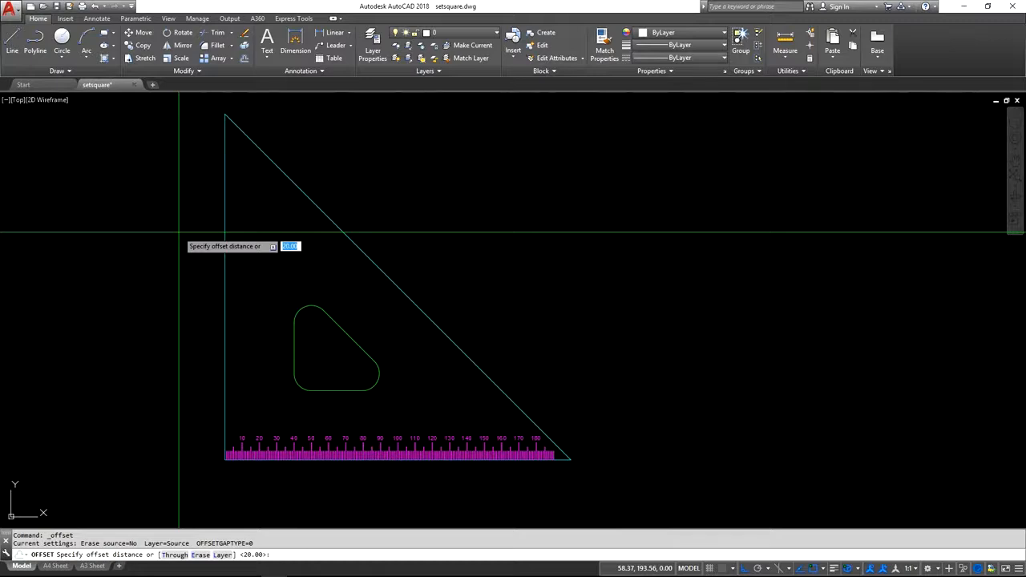
key(Return)
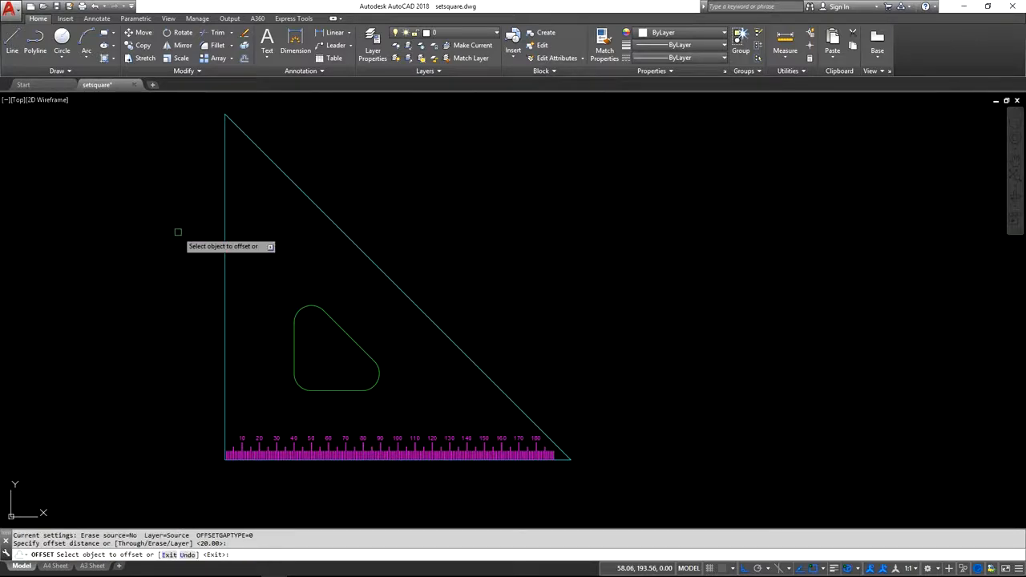
click(226, 258)
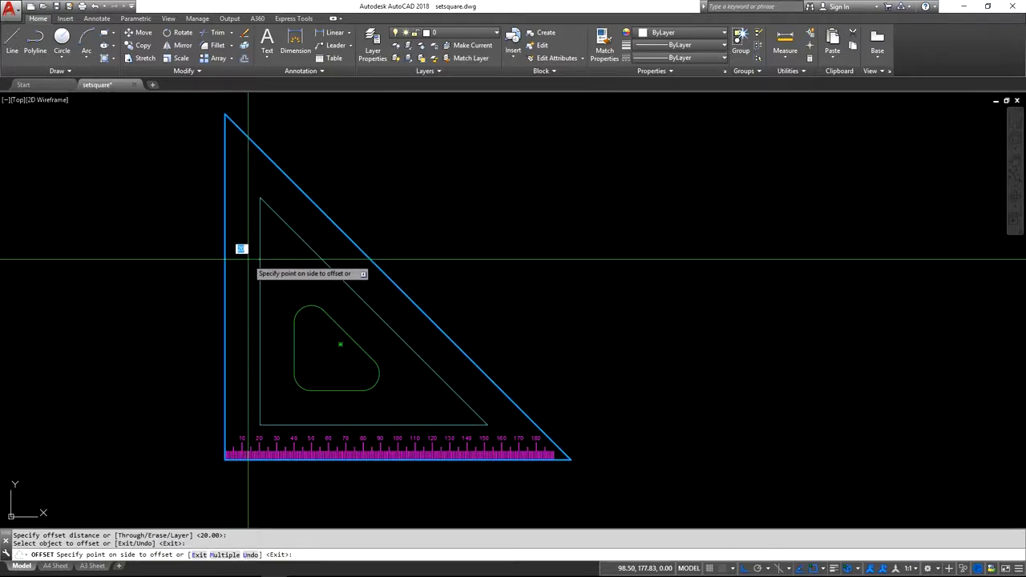
click(247, 259)
key(Return)
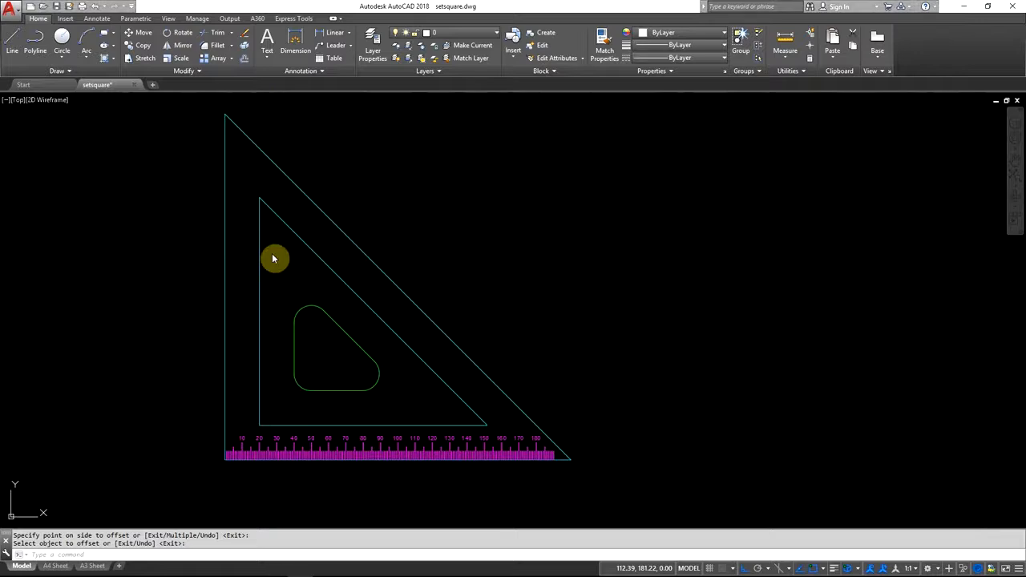
key(alt+Tab)
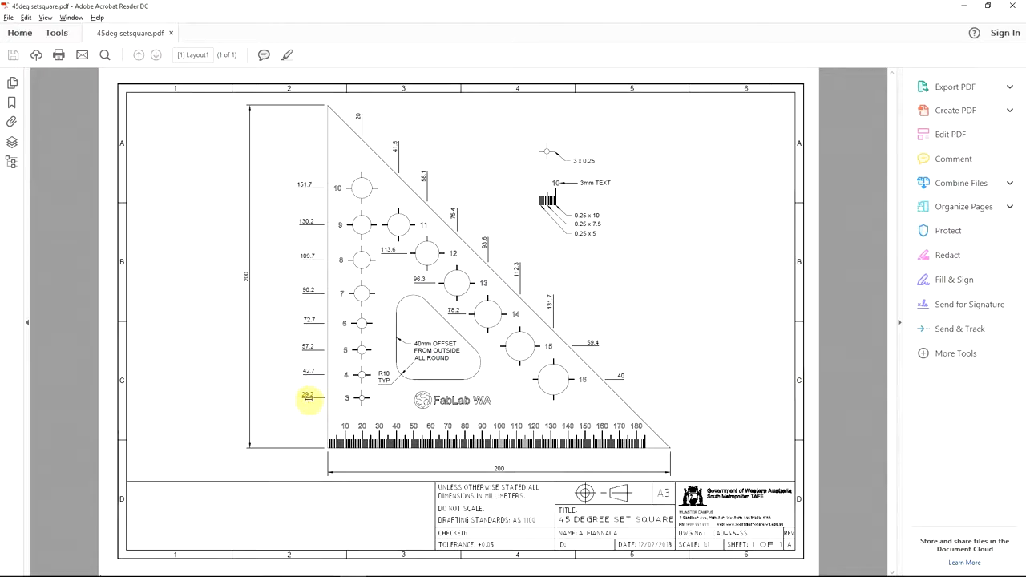
key(alt+Tab)
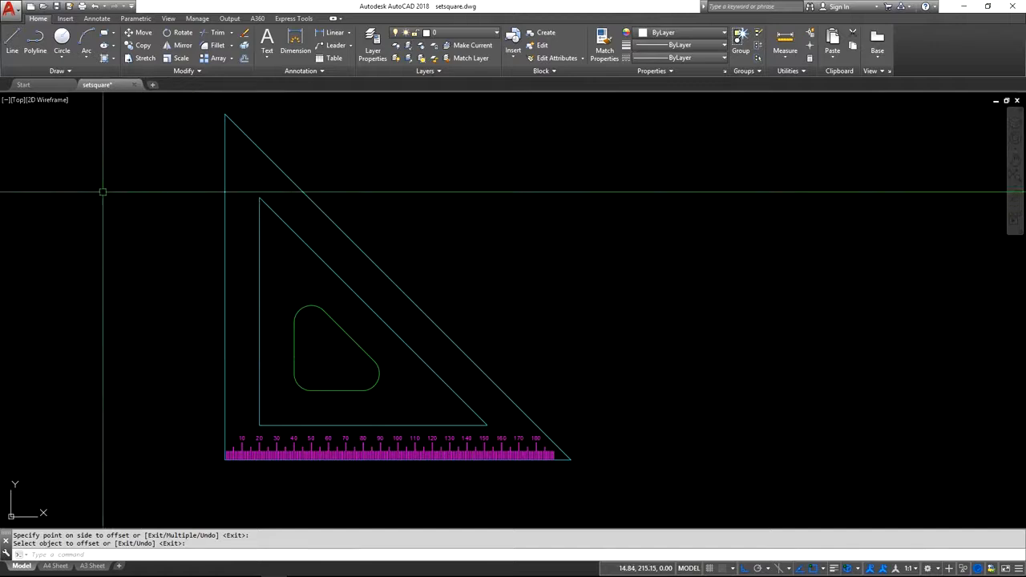
click(62, 38)
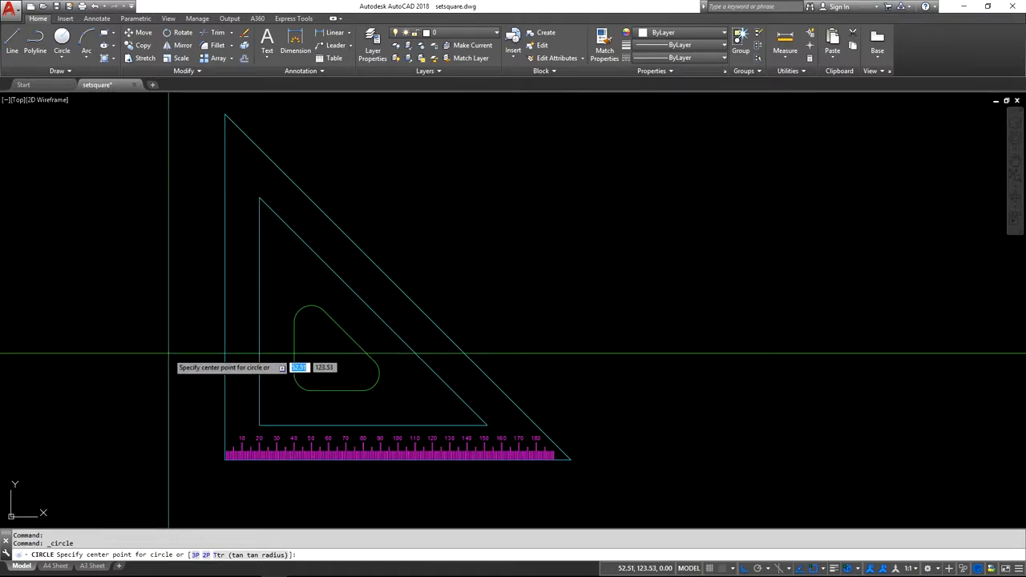
text(29.2)
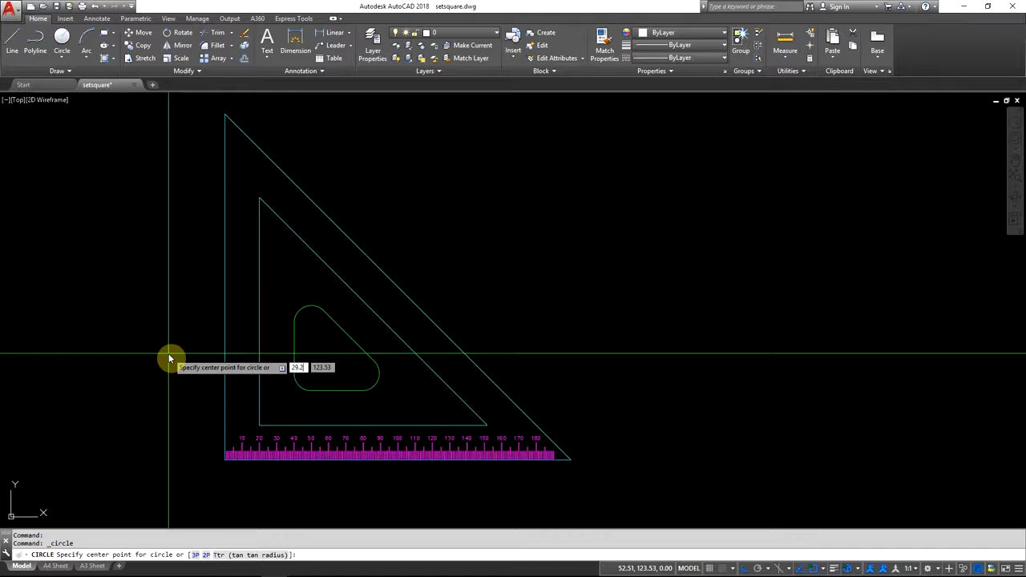
key(Tab)
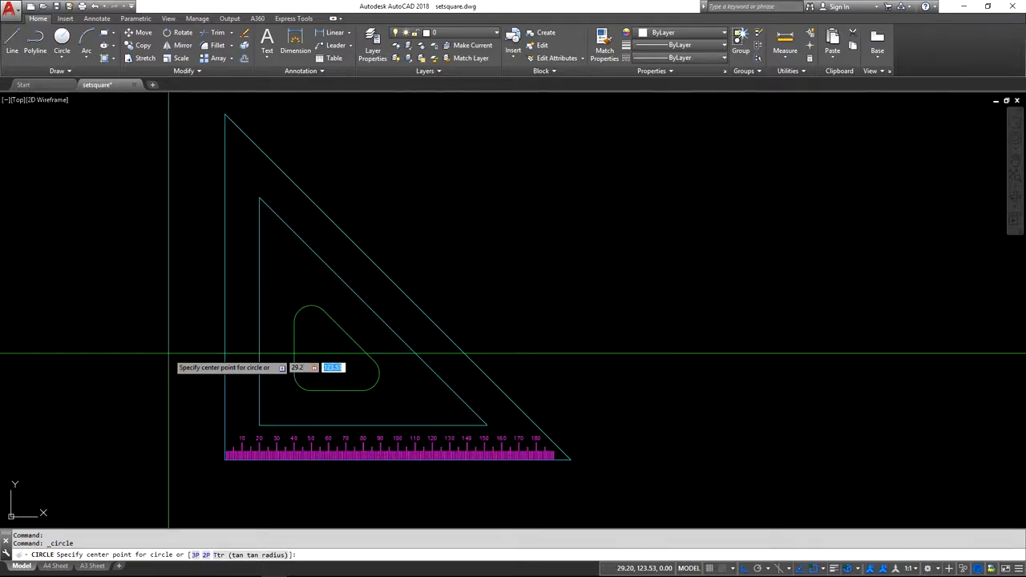
text(20)
key(Return)
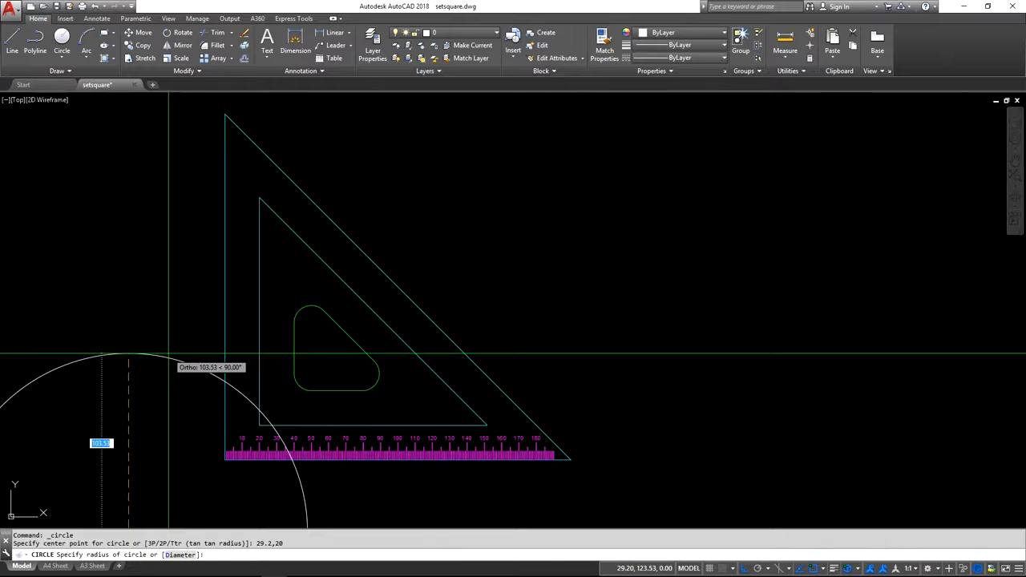
scroll(168, 351, down, 2)
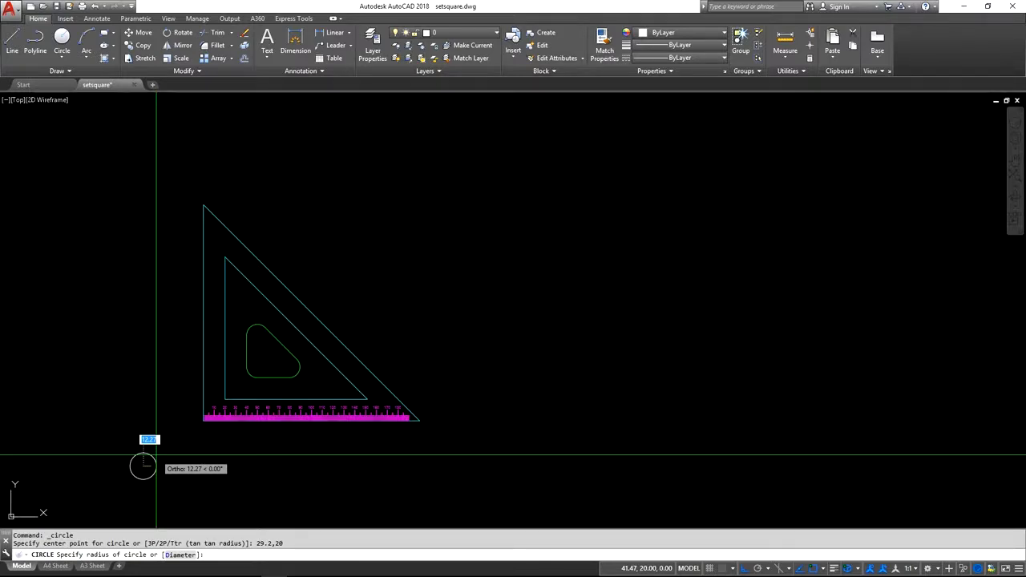
key(Escape)
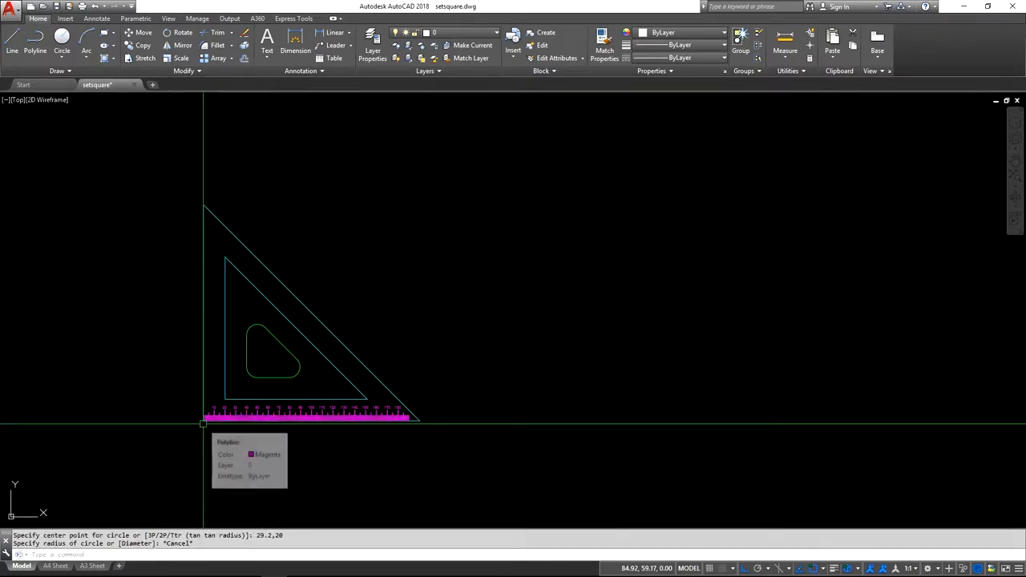
click(200, 384)
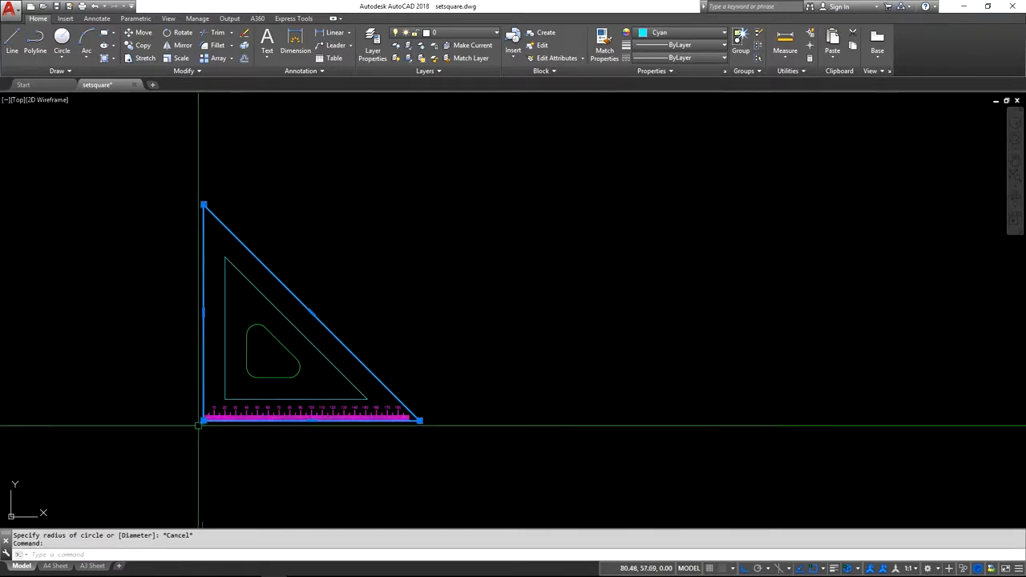
mouse_move(203, 420)
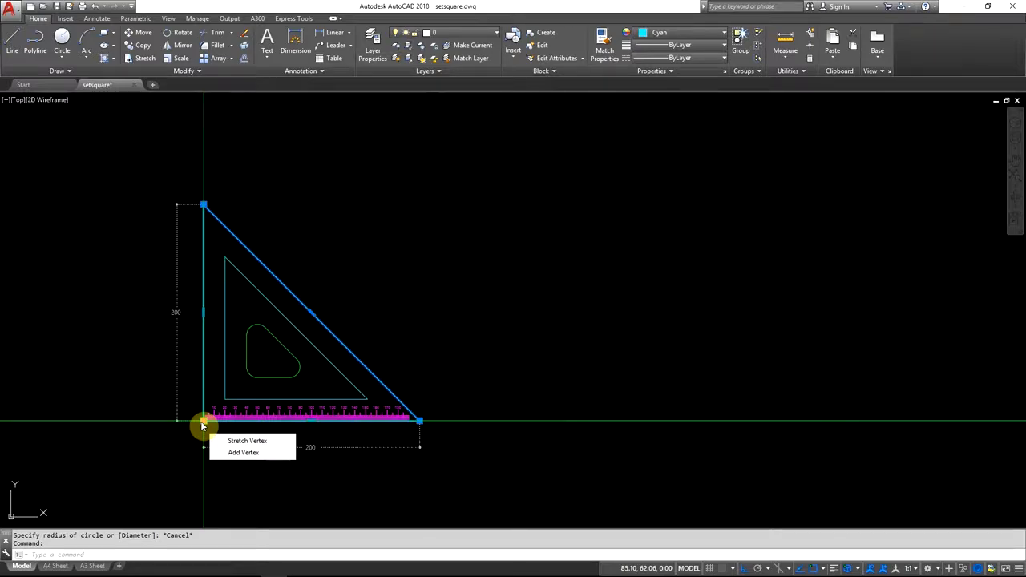
key(Escape)
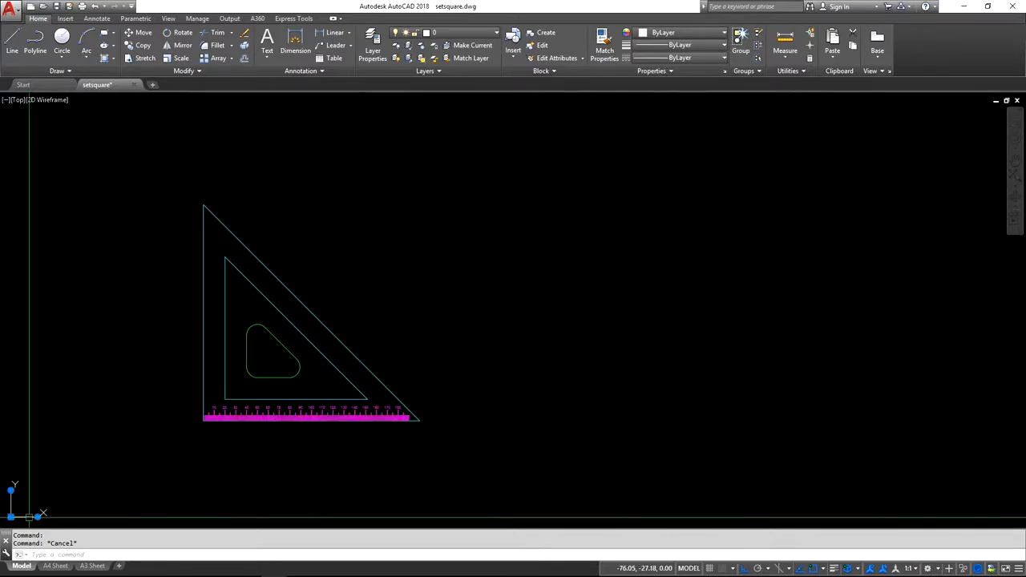
Move the UCS origin to the right-angle corner of the set square's outer triangle
click(10, 517)
mouse_move(11, 518)
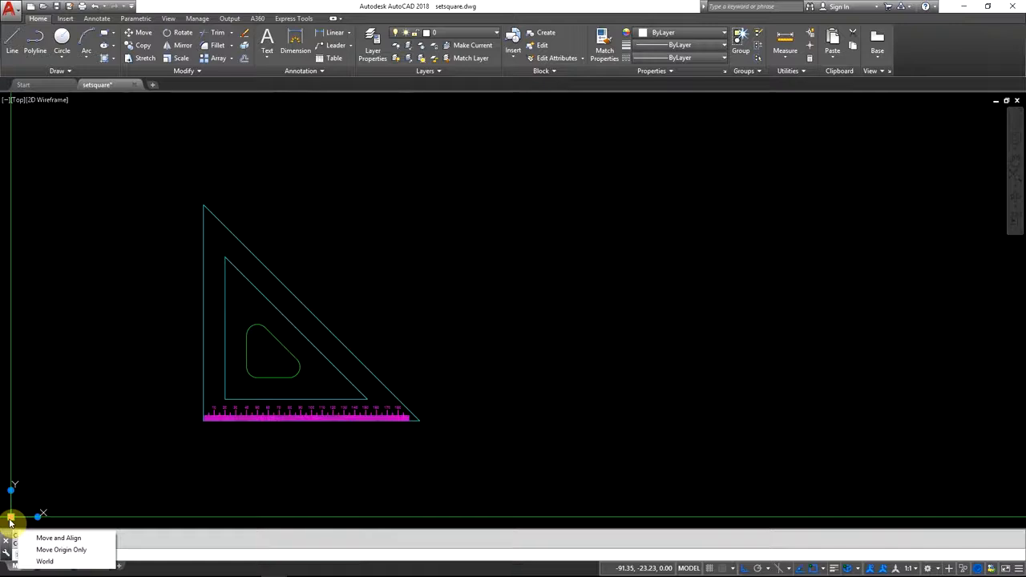
click(11, 520)
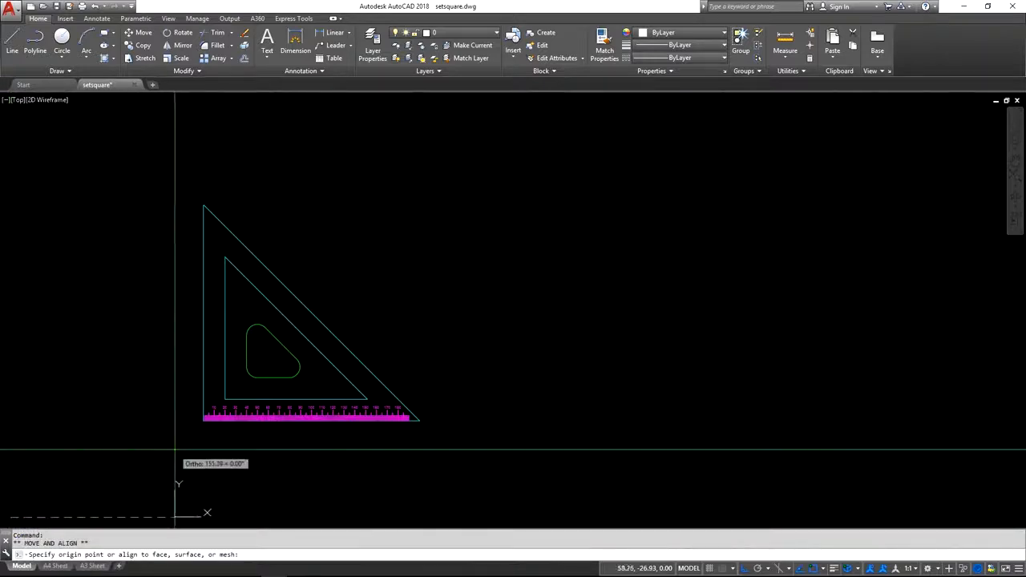
scroll(203, 426, up, 8)
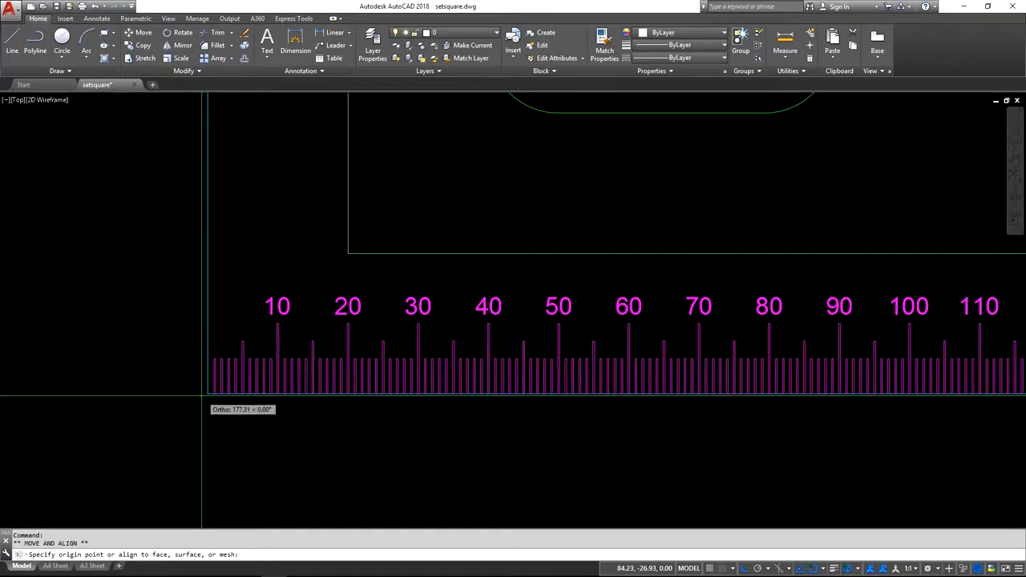
click(207, 394)
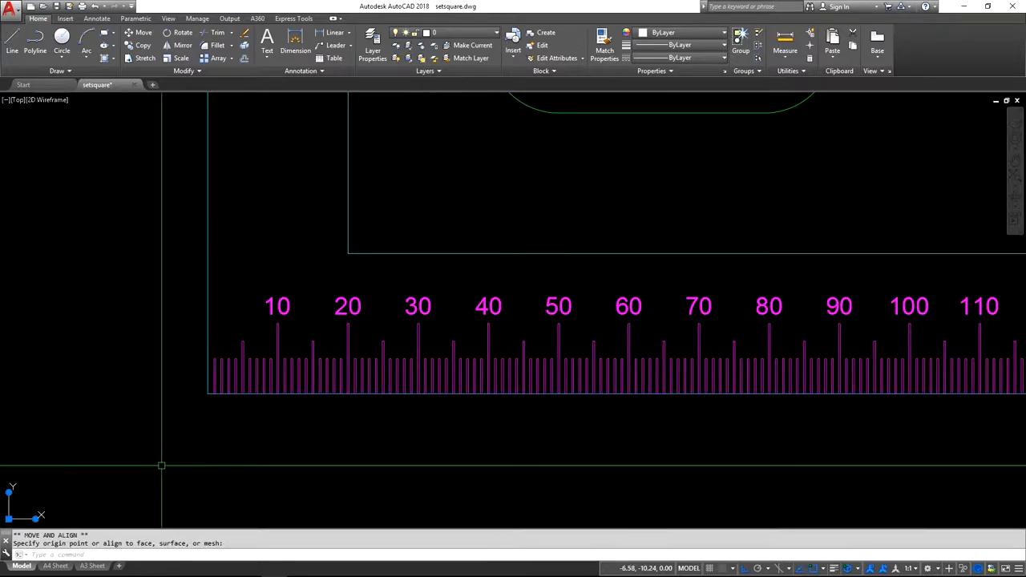
click(208, 335)
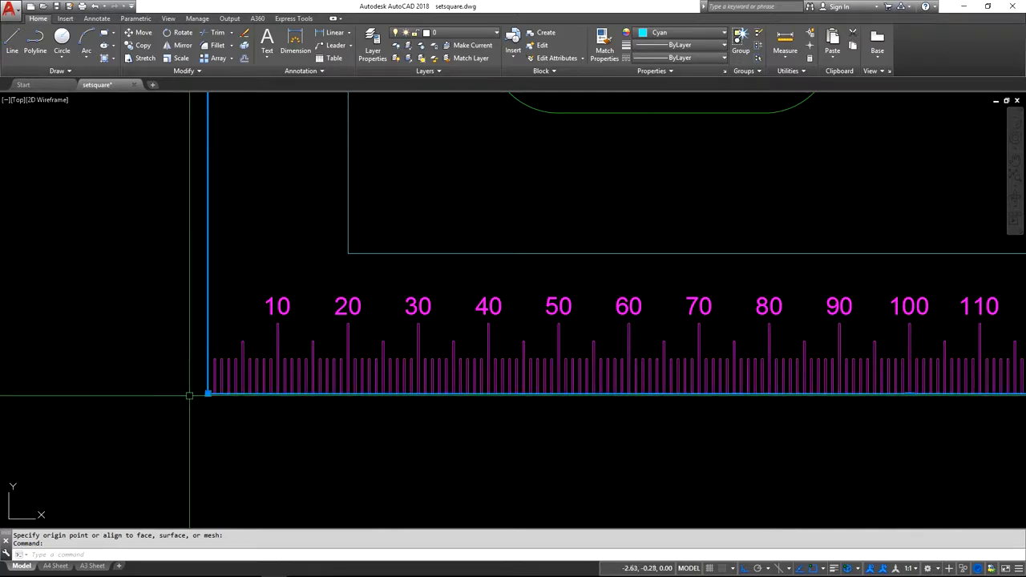
mouse_move(209, 396)
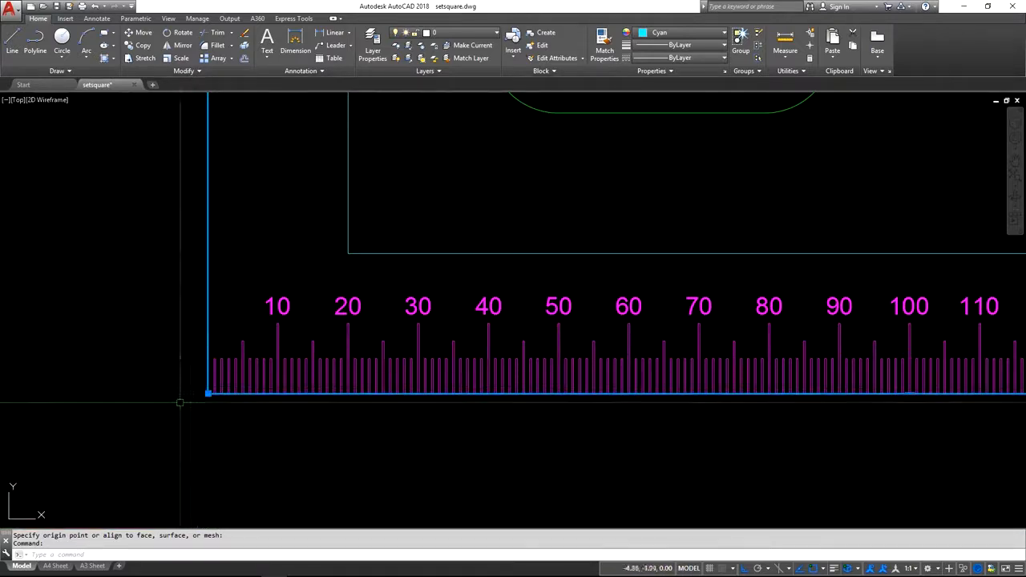
scroll(209, 386, down, 4)
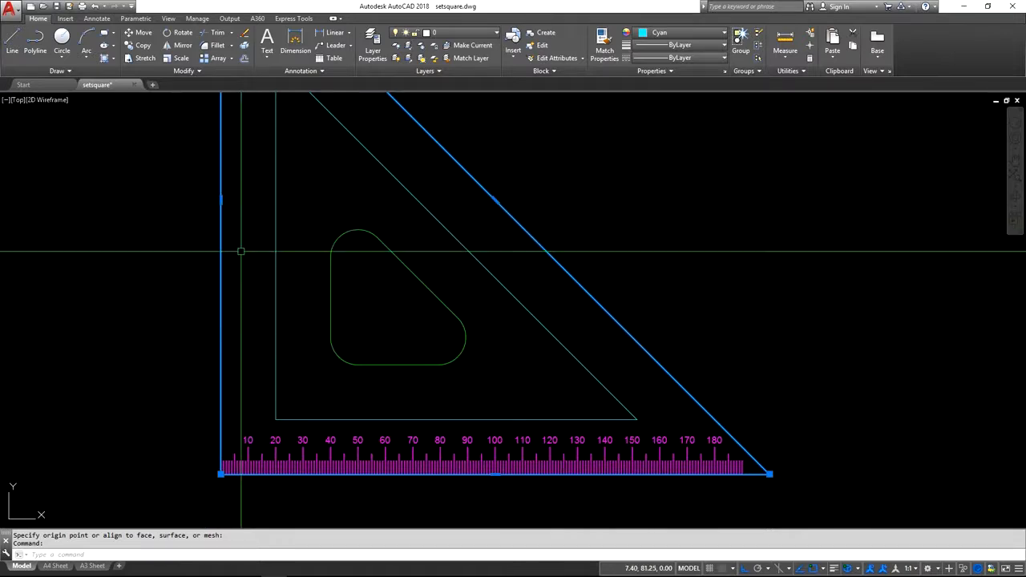
key(Escape)
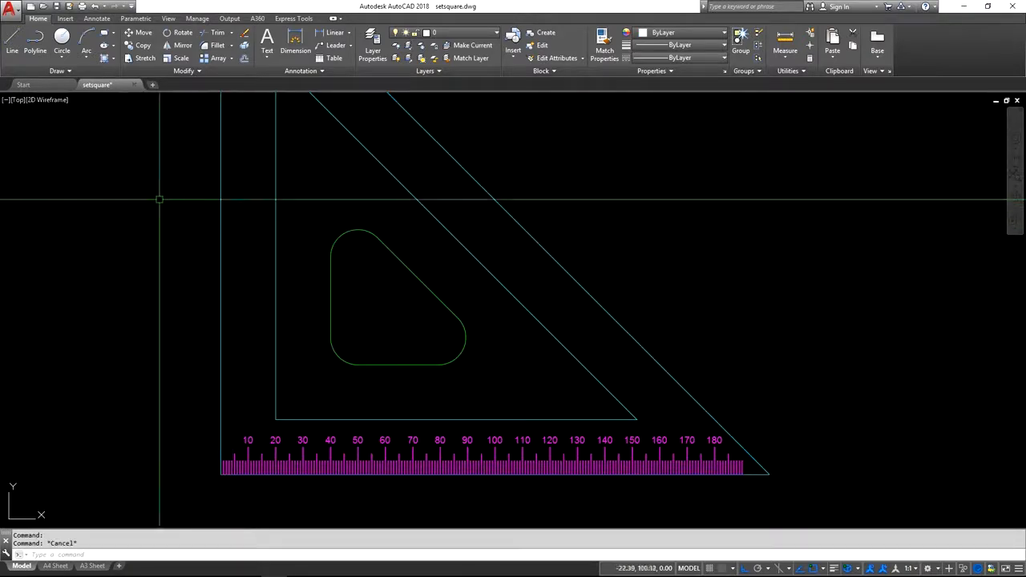
click(61, 38)
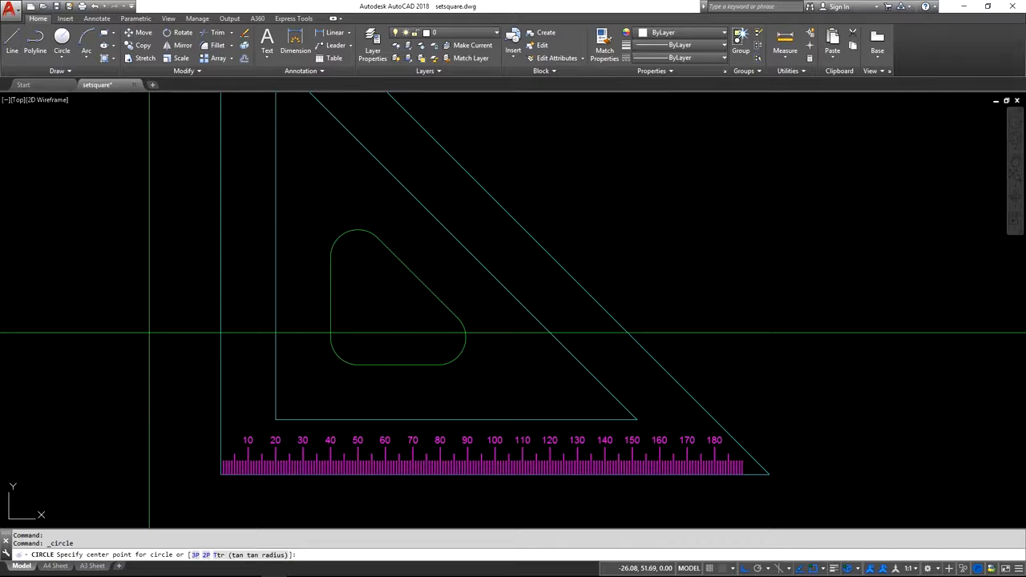
text(29.2,20)
key(Return)
key(Escape)
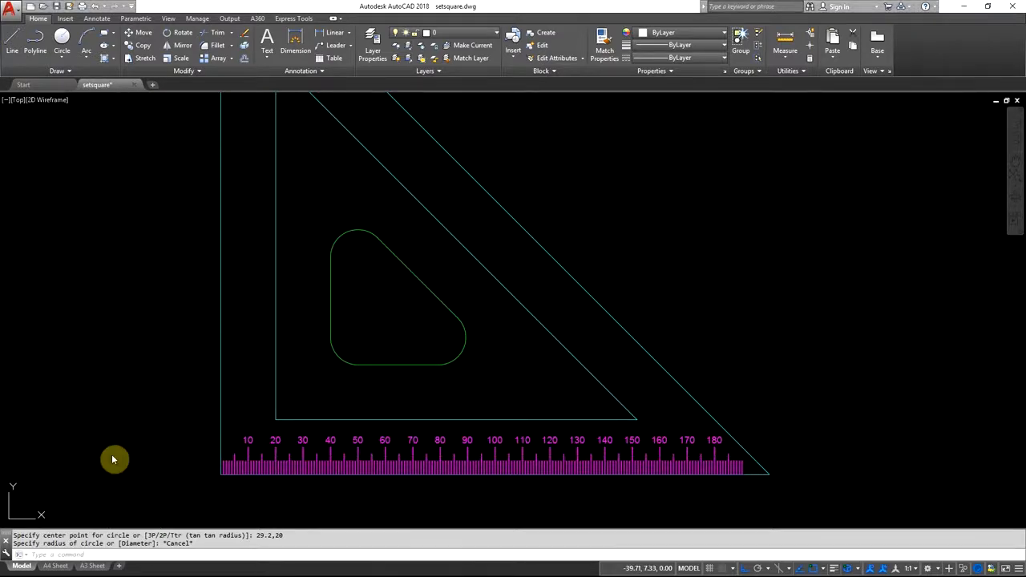
Check the hole position in the set square PDF and draw a circle of diameter 3 centred at 20,29.2
key(alt+Tab)
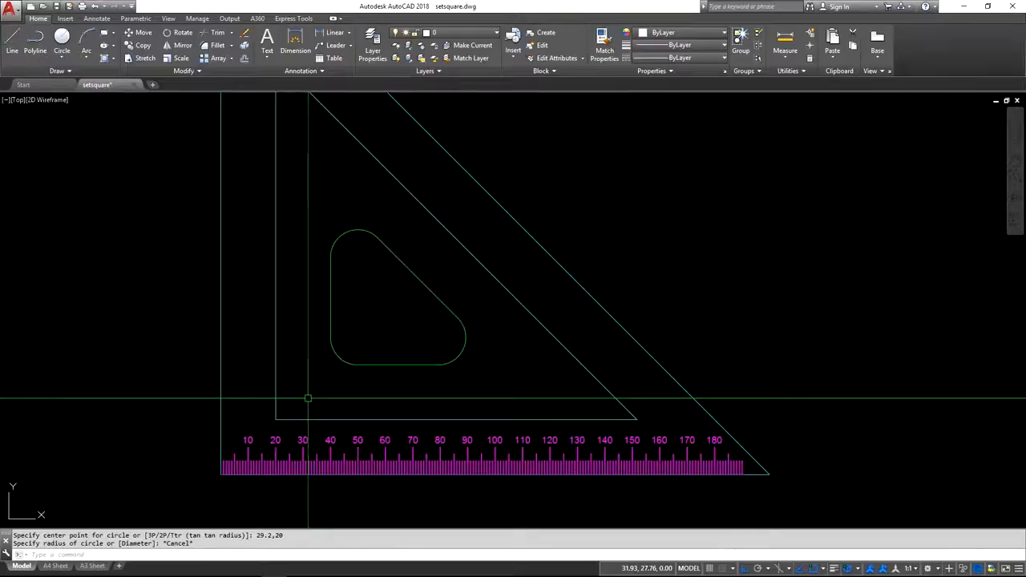
click(63, 42)
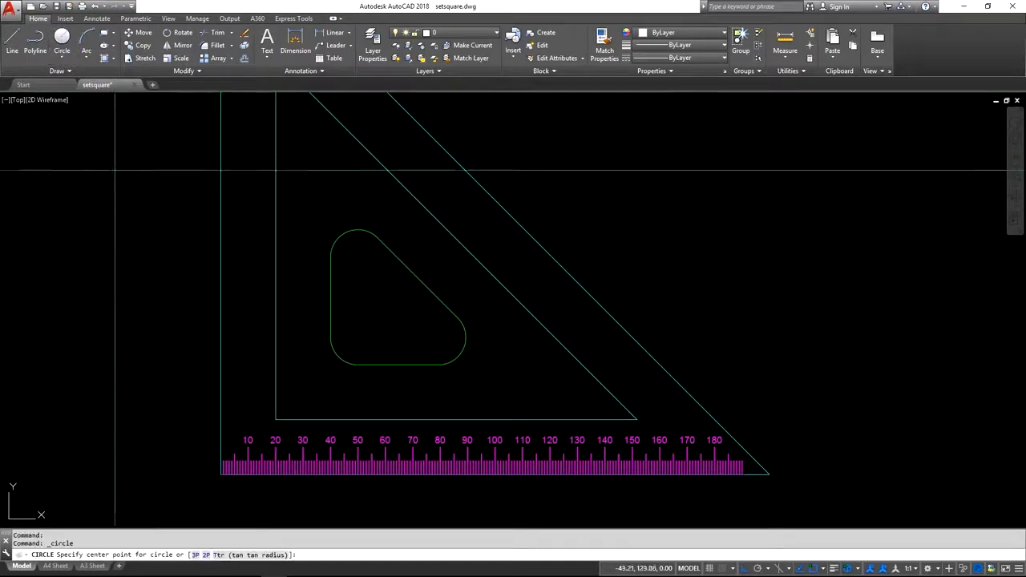
text(20,29.)
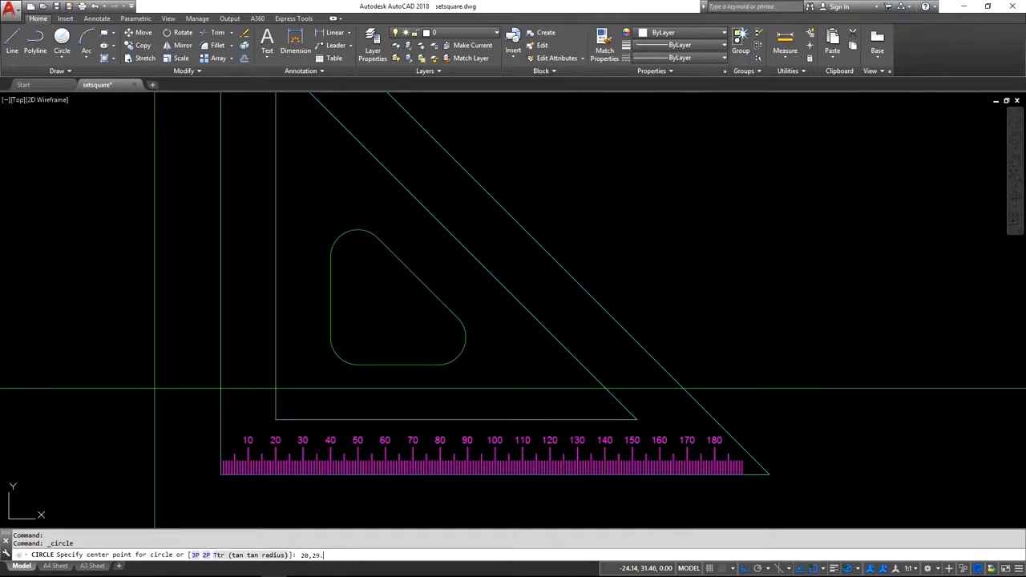
text(2)
key(Return)
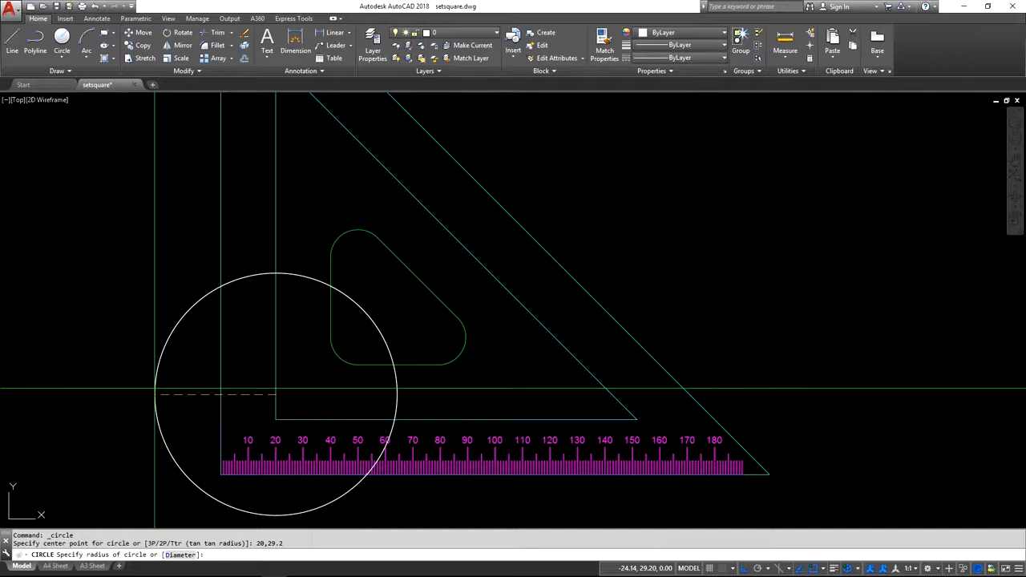
click(181, 555)
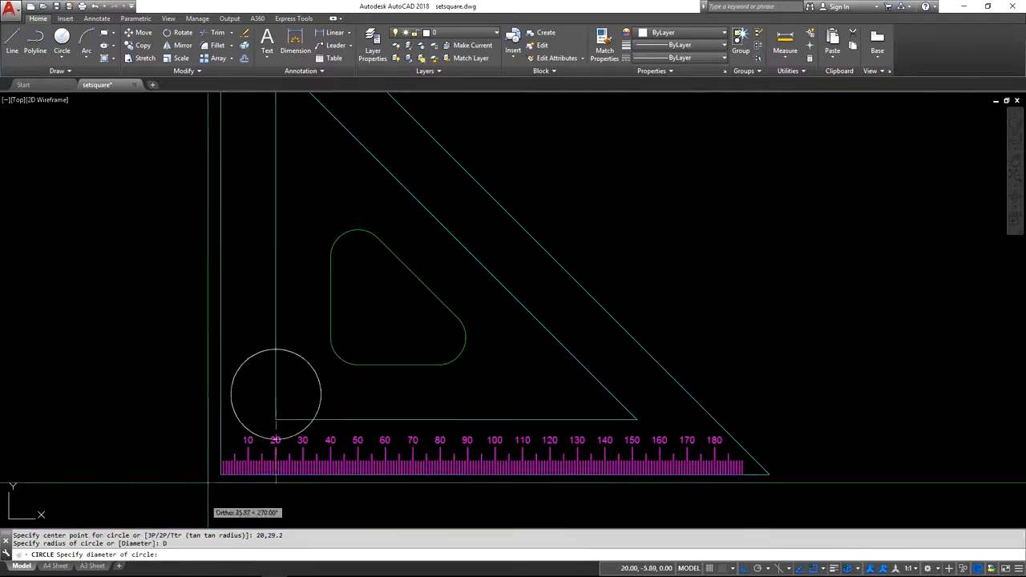
key(Return)
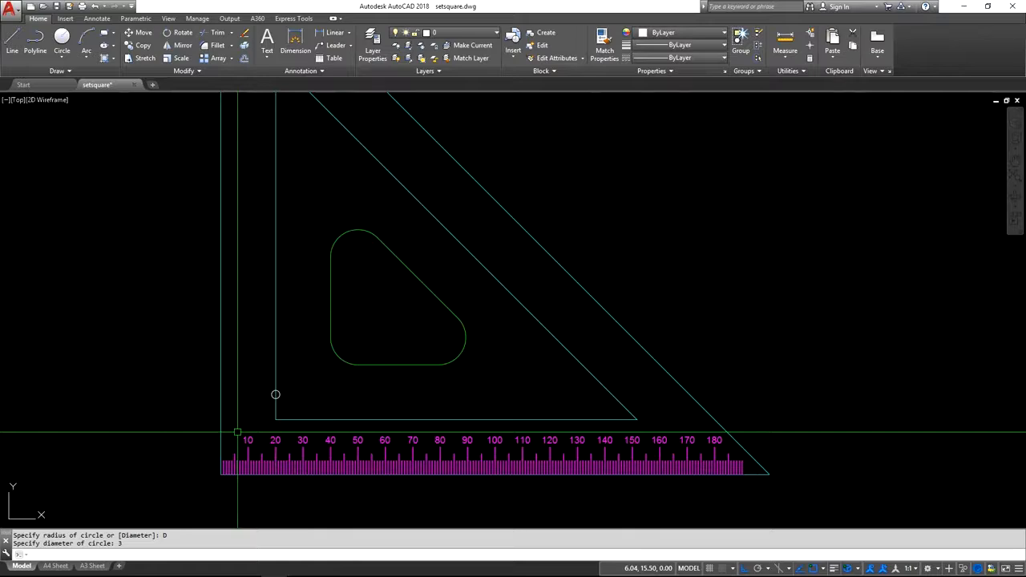
Check the next hole position in the set square PDF and draw a circle of radius 2 centred at 20,42.7
key(alt+Tab)
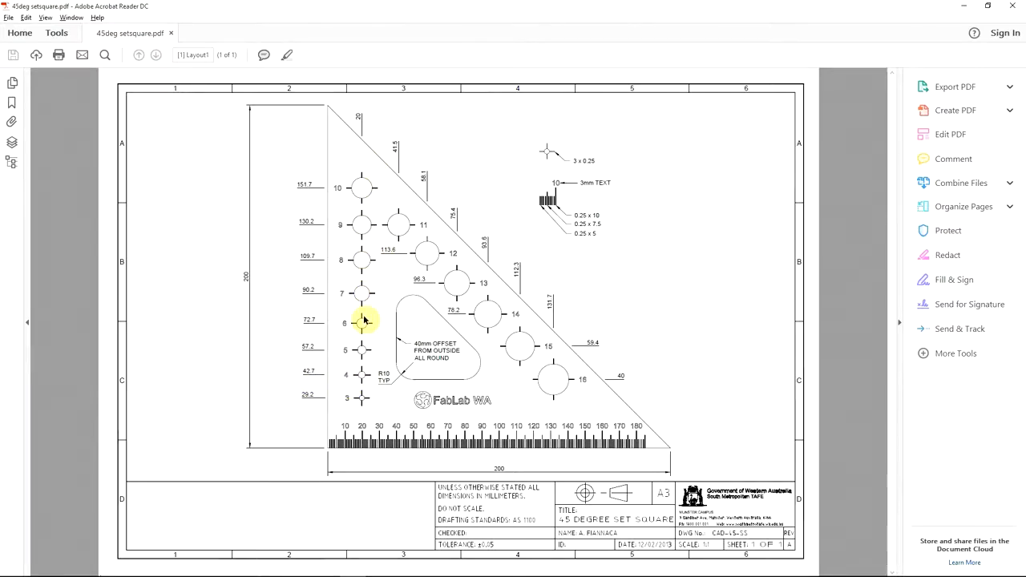
key(alt+Tab)
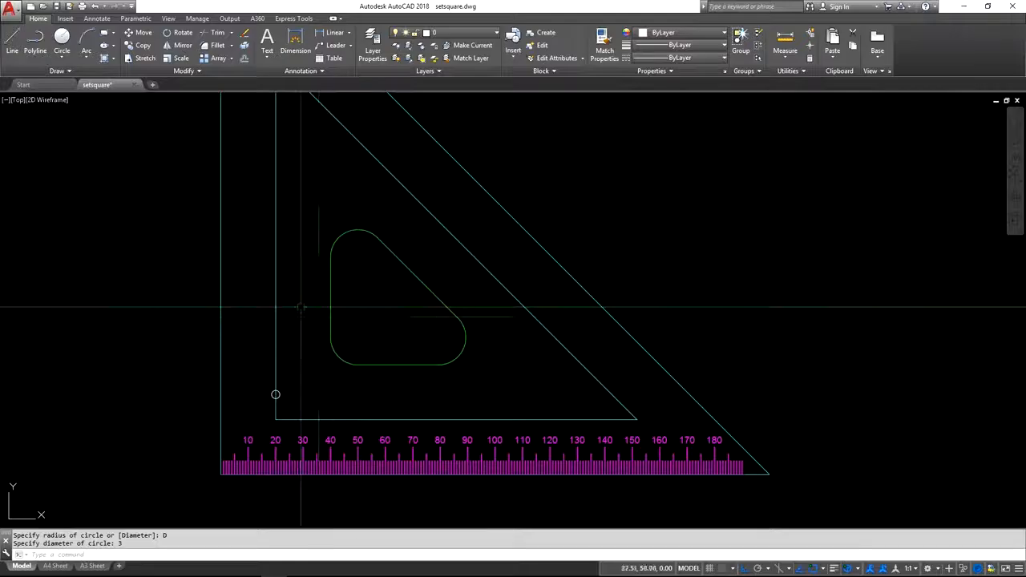
click(61, 44)
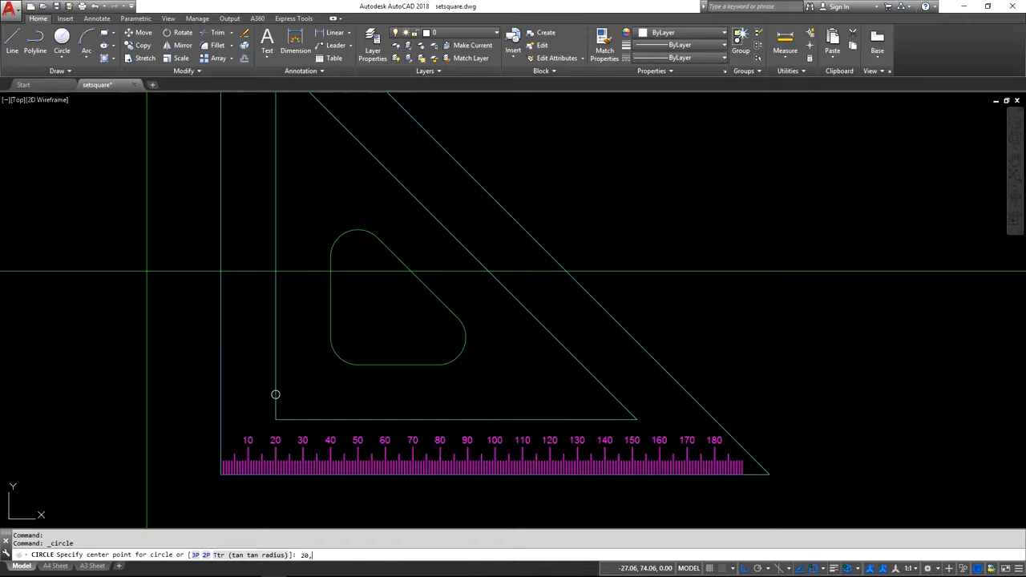
text(20,42.7)
key(Return)
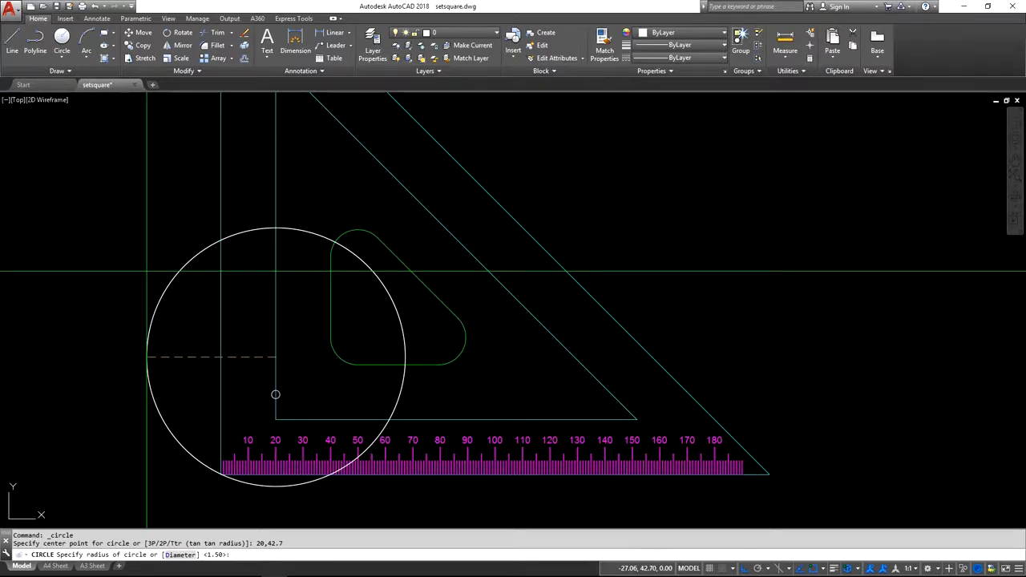
text(2)
key(Return)
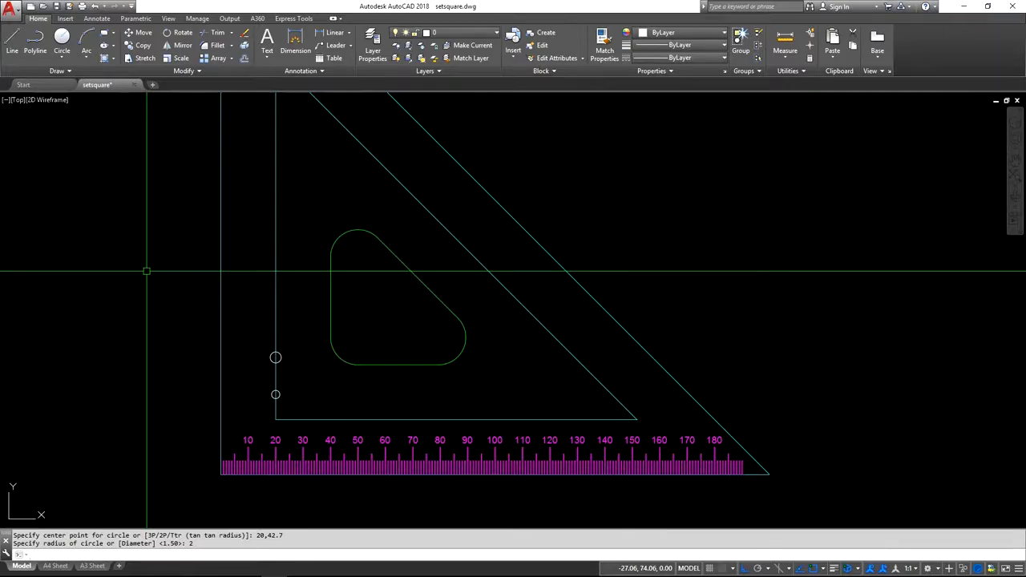
Look up the third hole's height in the set square PDF and draw a circle of radius 2.5 centred at 20,57.2
key(alt+Tab)
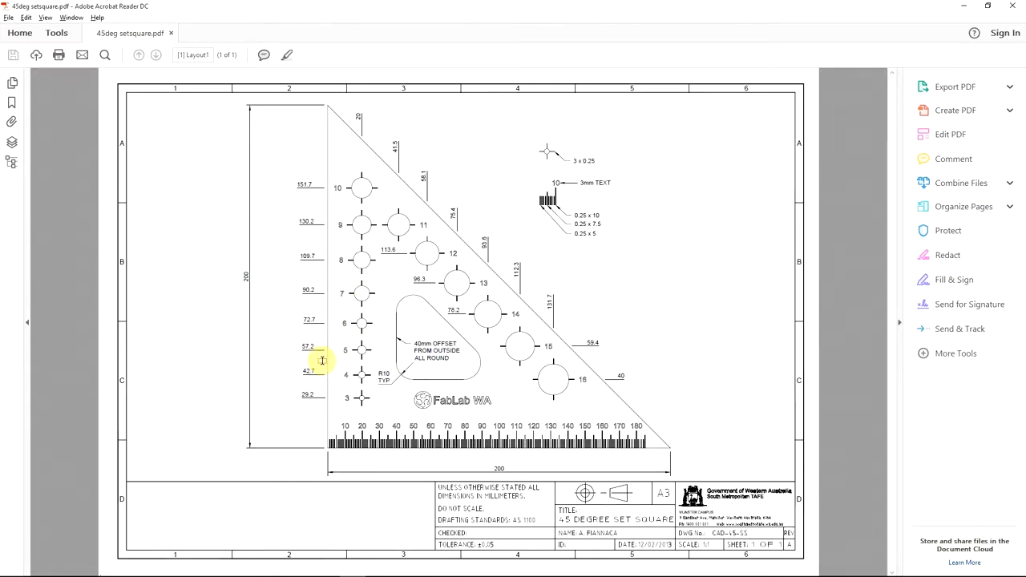
key(alt+Tab)
click(61, 38)
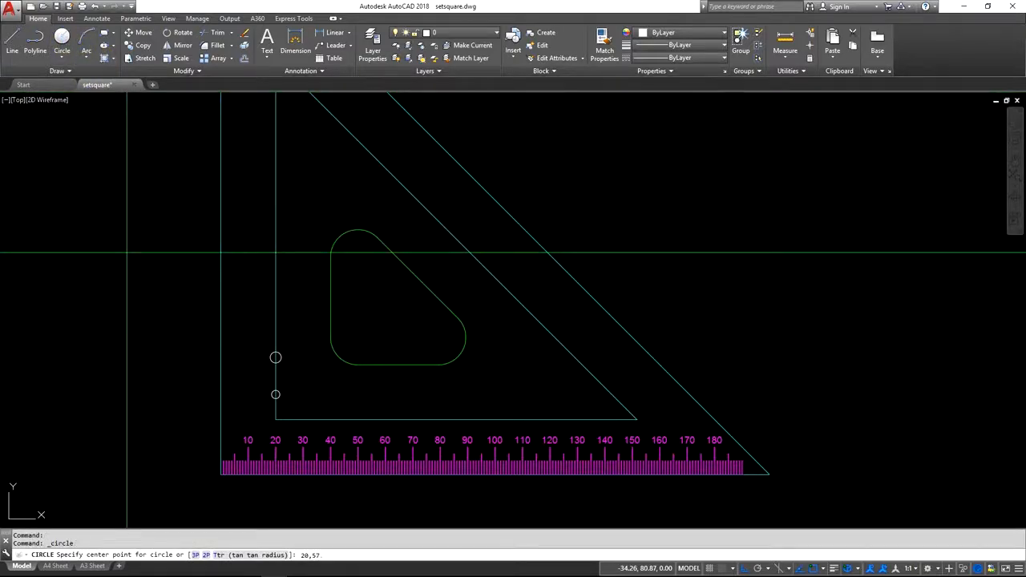
key(Return)
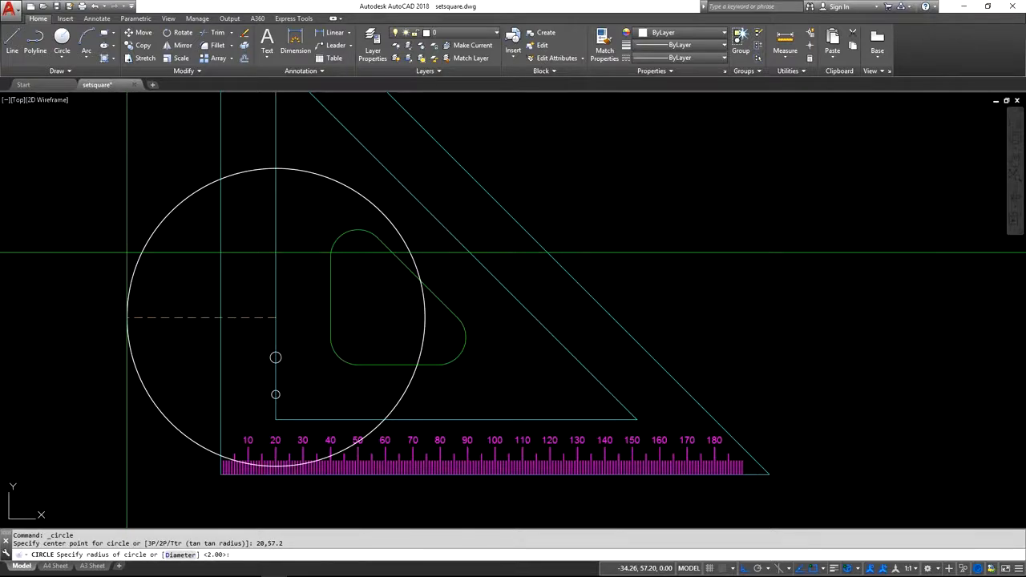
text(2)
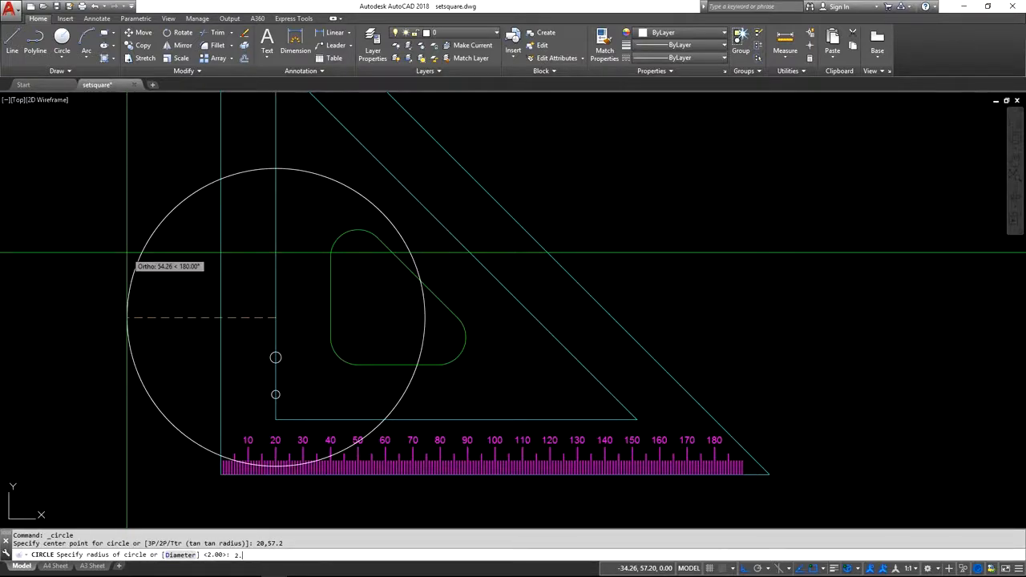
text(.5)
key(Return)
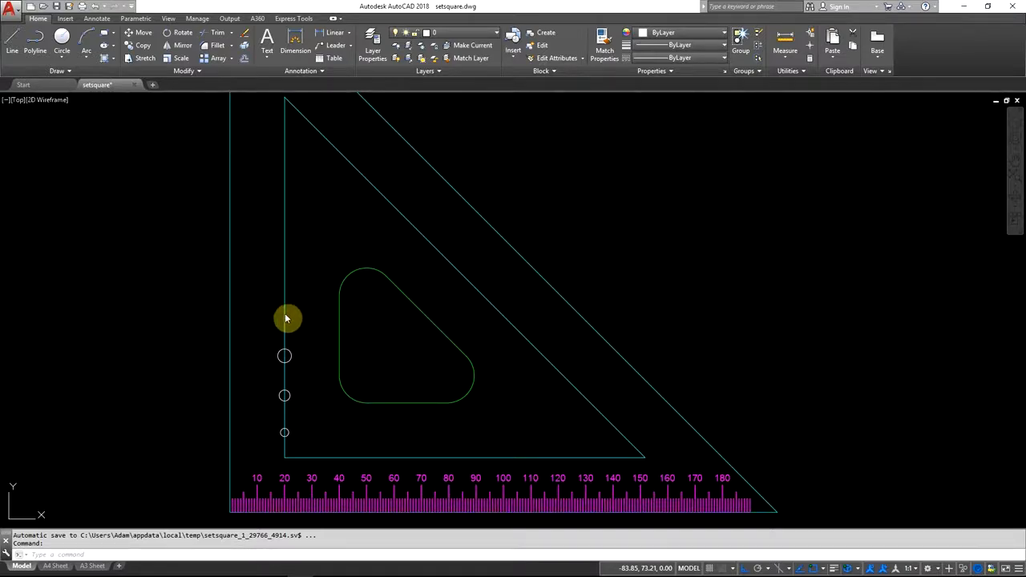
Draw a horizontal construction line about 230 mm long from the right-angle corner along the set square's base, ending beyond its far corner
click(137, 292)
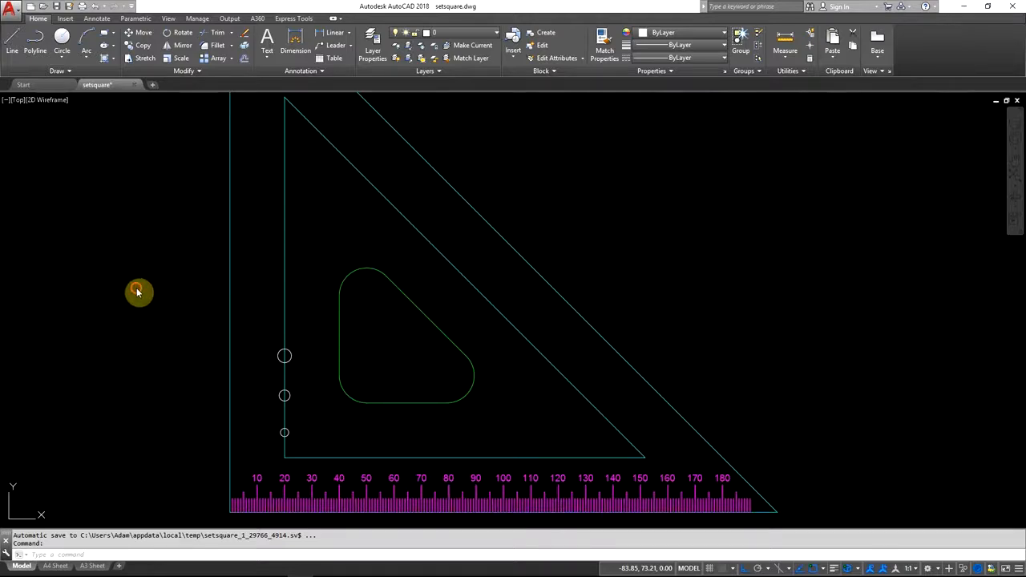
click(12, 44)
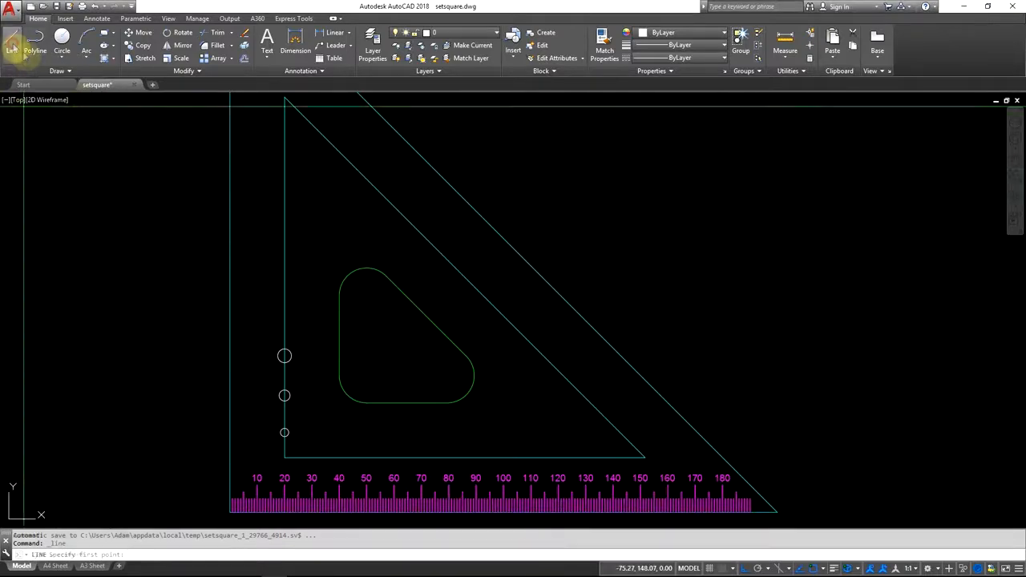
click(230, 510)
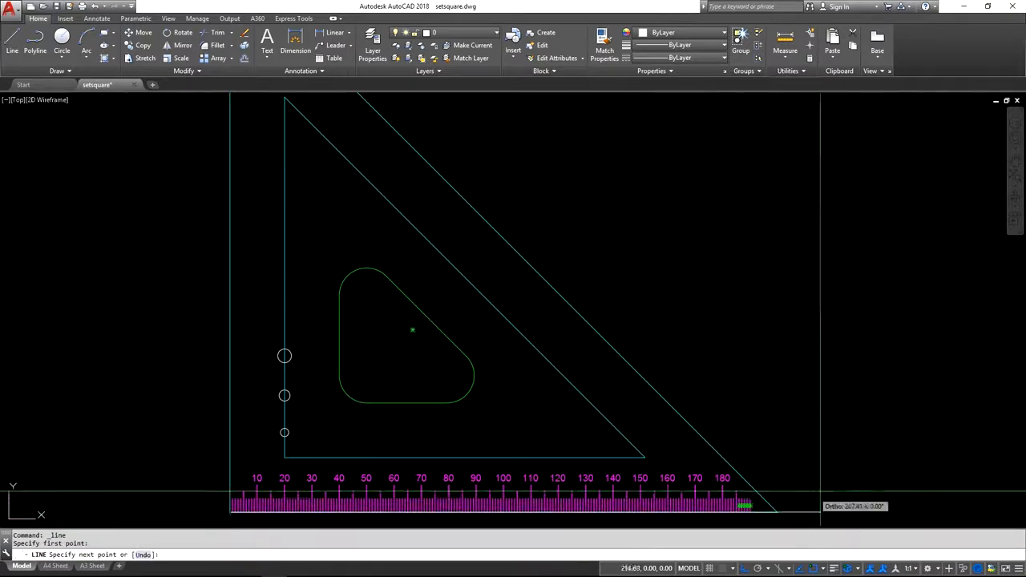
click(861, 511)
key(Return)
key(Return)
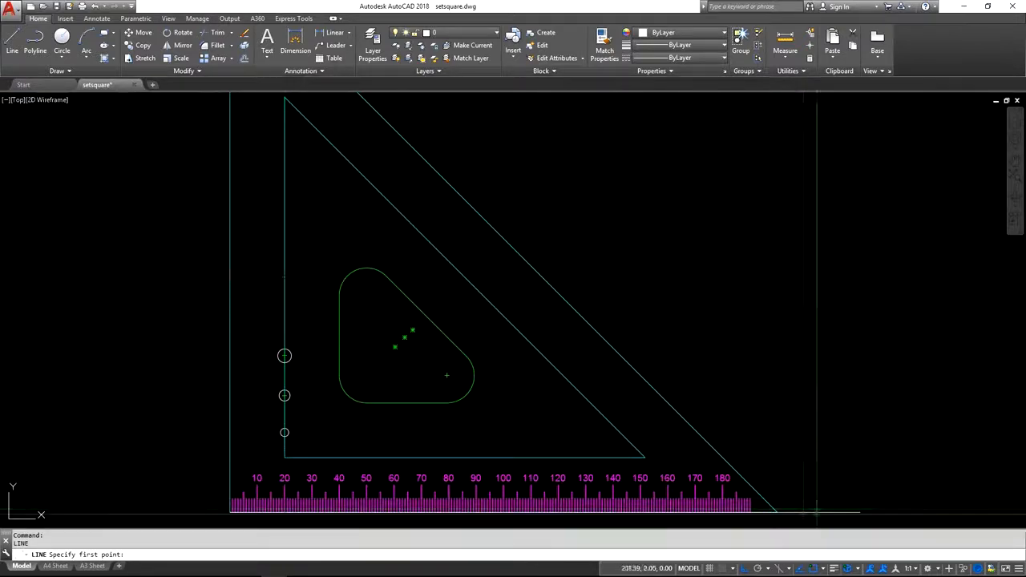
click(862, 511)
key(Escape)
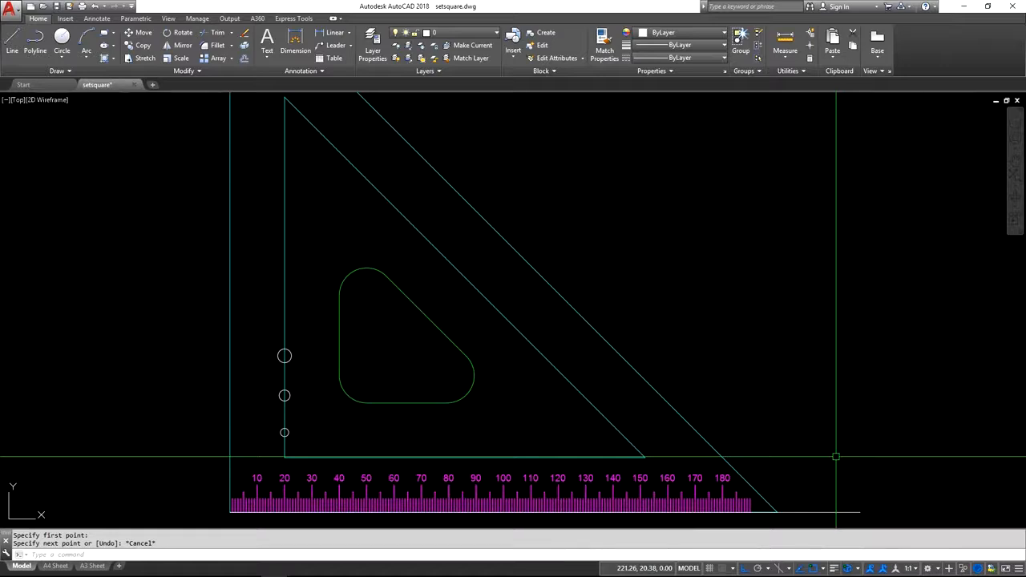
Offset the base construction line 29.2 mm upward through the lowest hole's centre
click(245, 58)
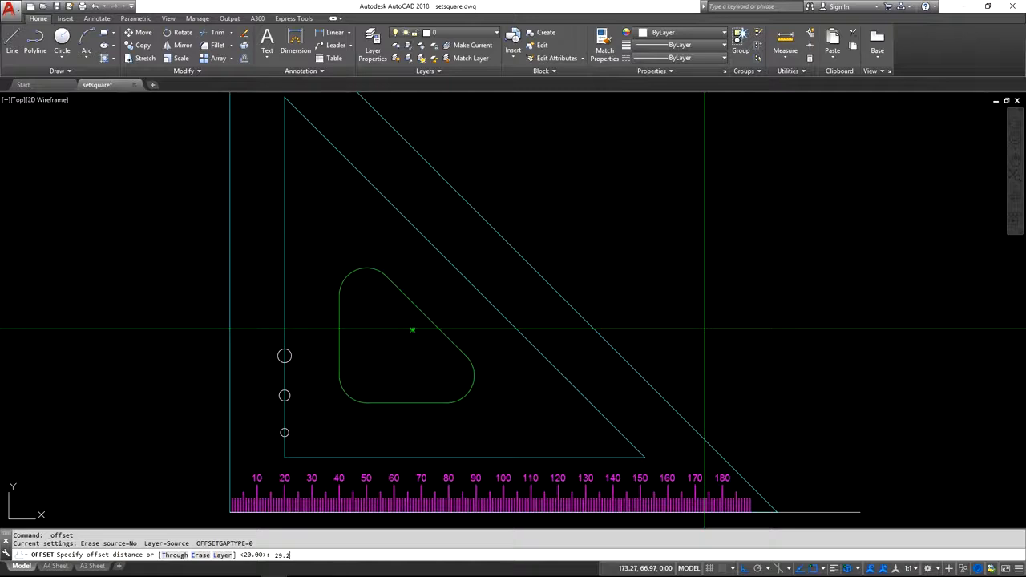
text(29.2)
key(Return)
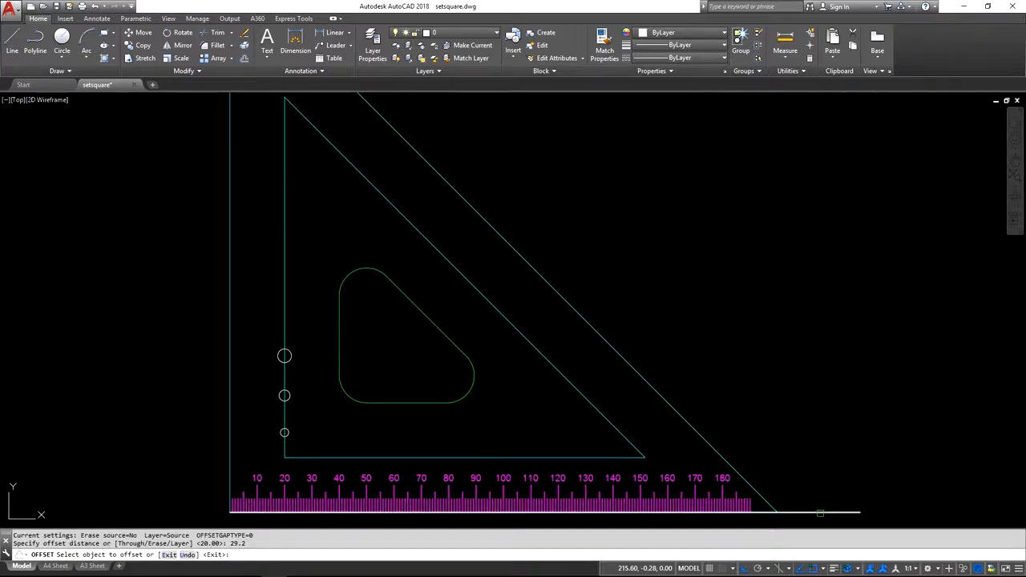
click(821, 509)
click(803, 456)
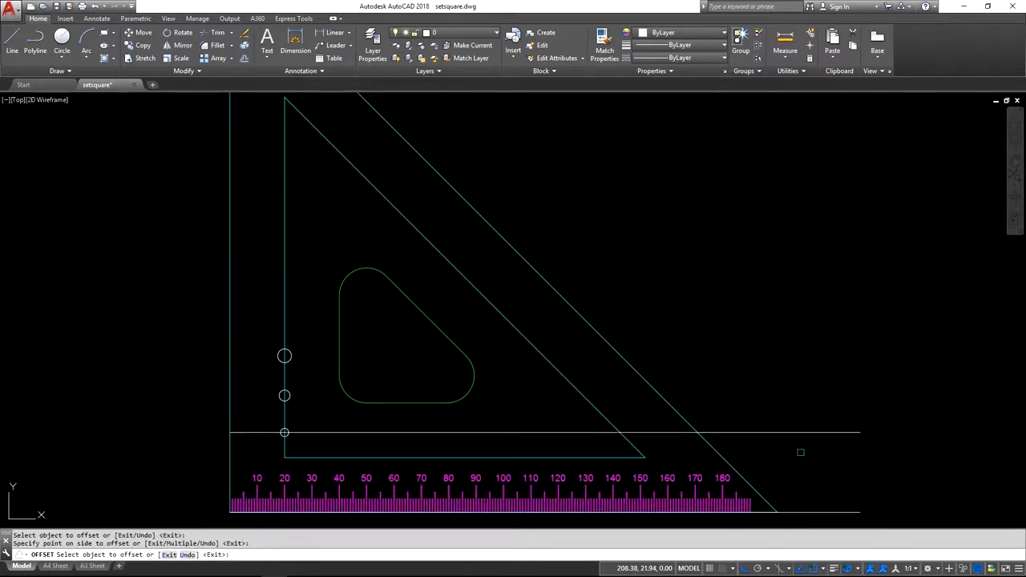
key(Return)
Check the second hole's height in the set square PDF and offset the base construction line 42.7 mm upward
key(Return)
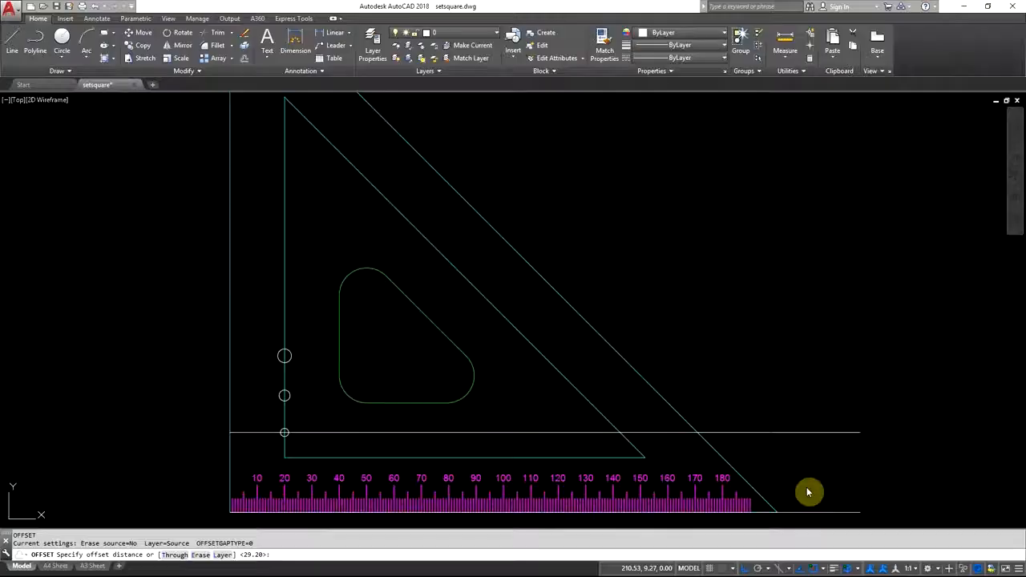
key(alt+Tab)
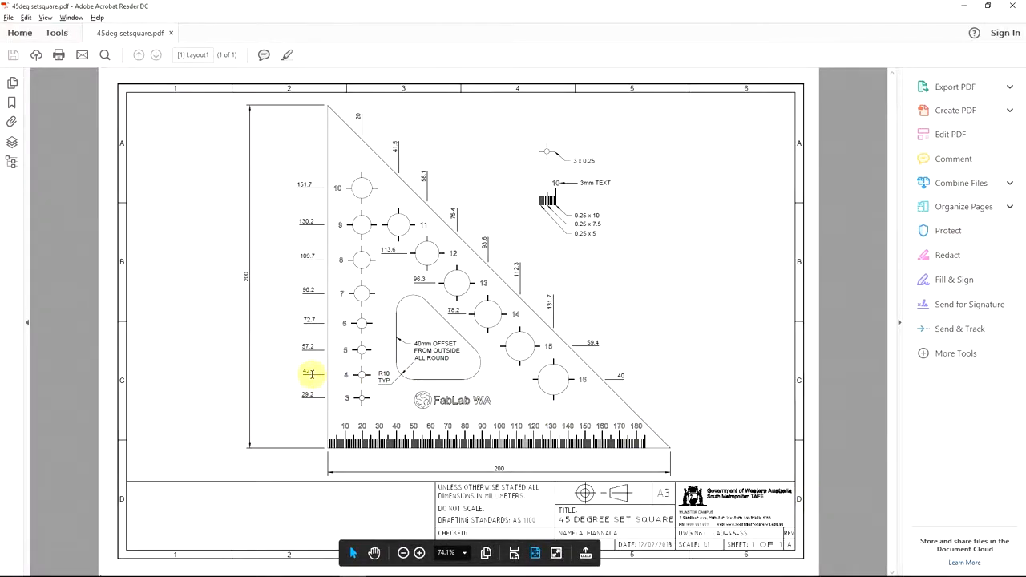
key(alt+Tab)
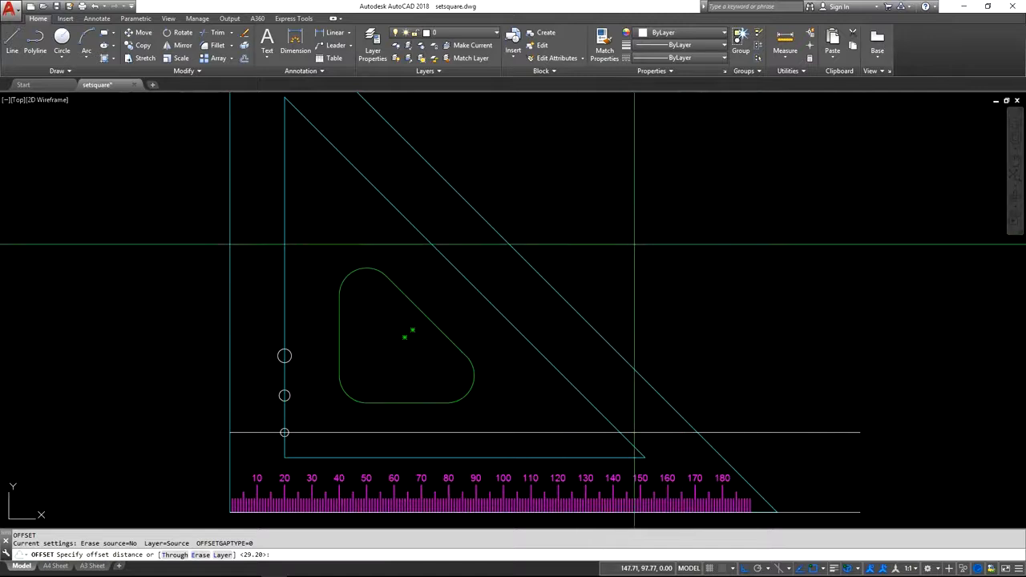
key(Return)
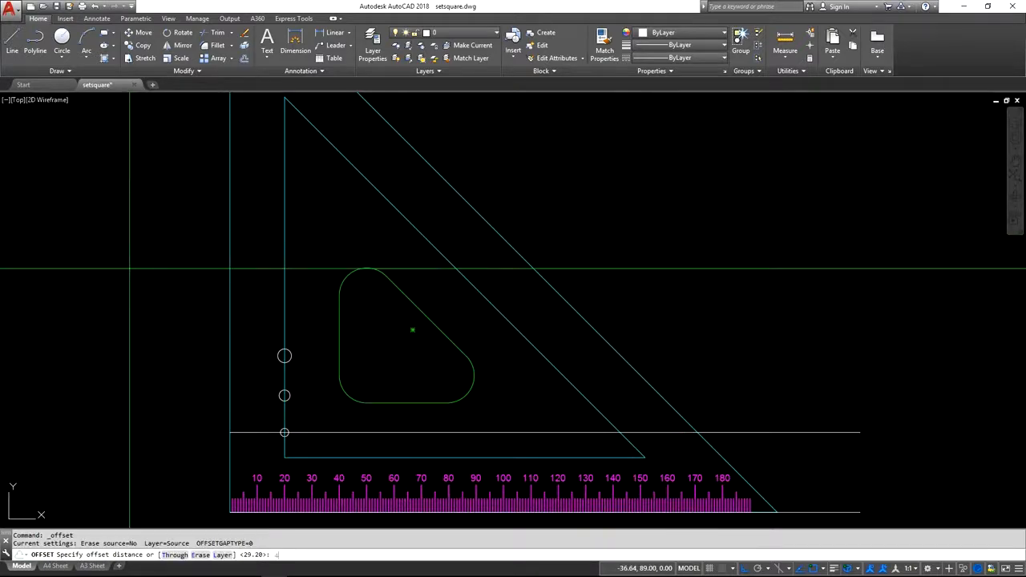
text(.7)
key(Return)
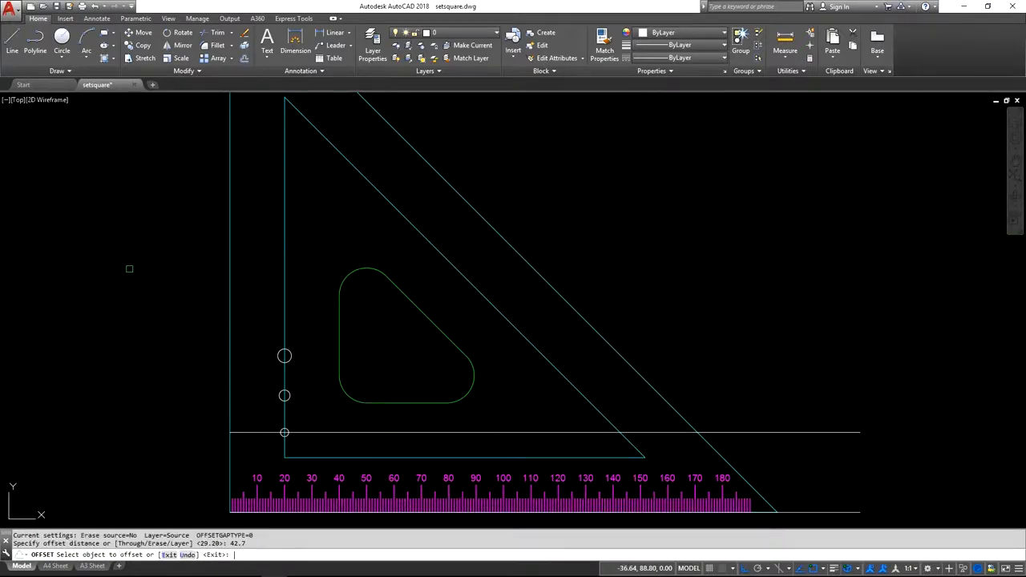
click(819, 510)
click(804, 457)
key(Return)
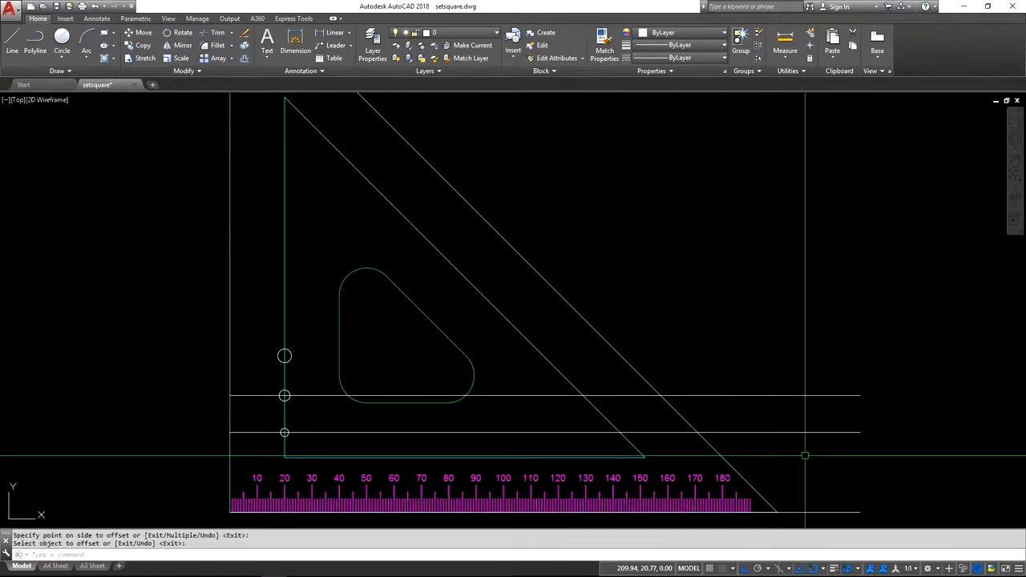
Offset the base construction line 57.2 mm upward through the third hole's centre
key(Return)
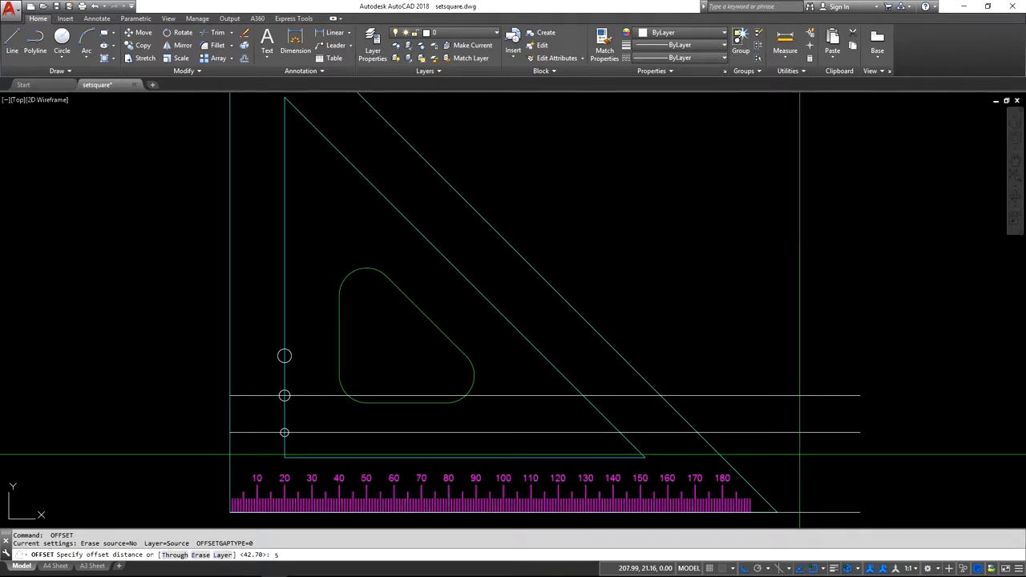
key(Return)
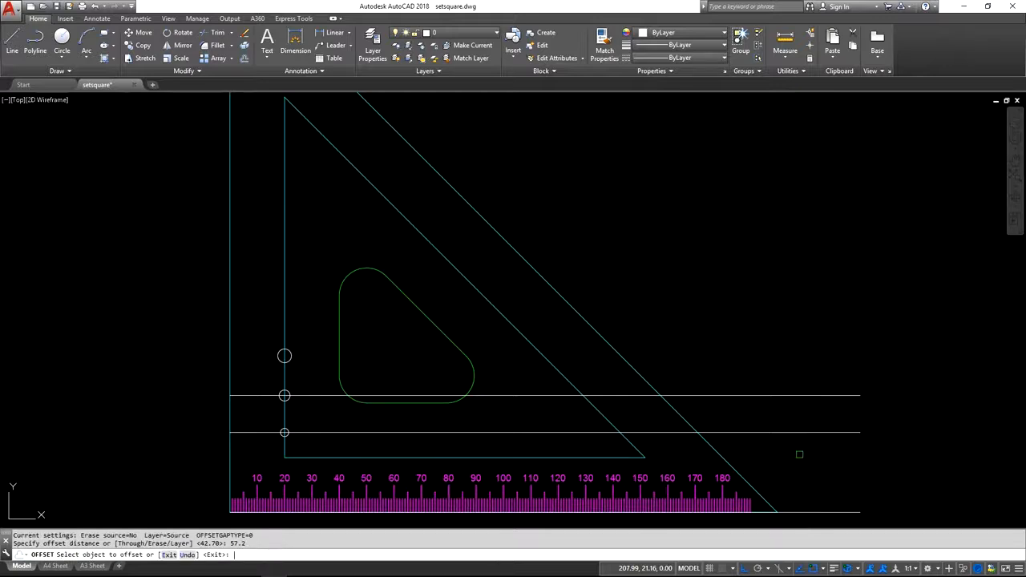
click(811, 511)
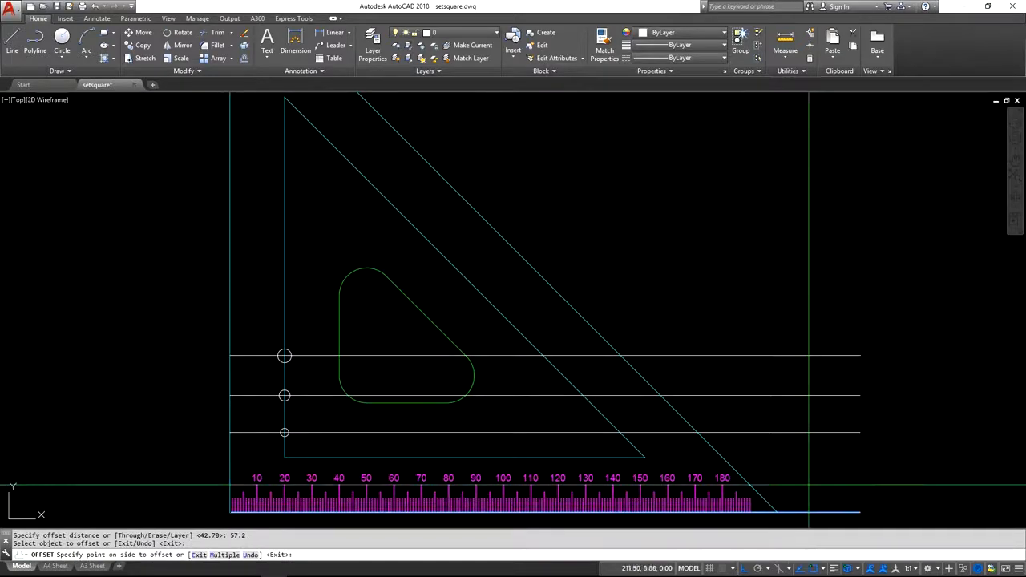
click(807, 471)
key(Return)
key(Return)
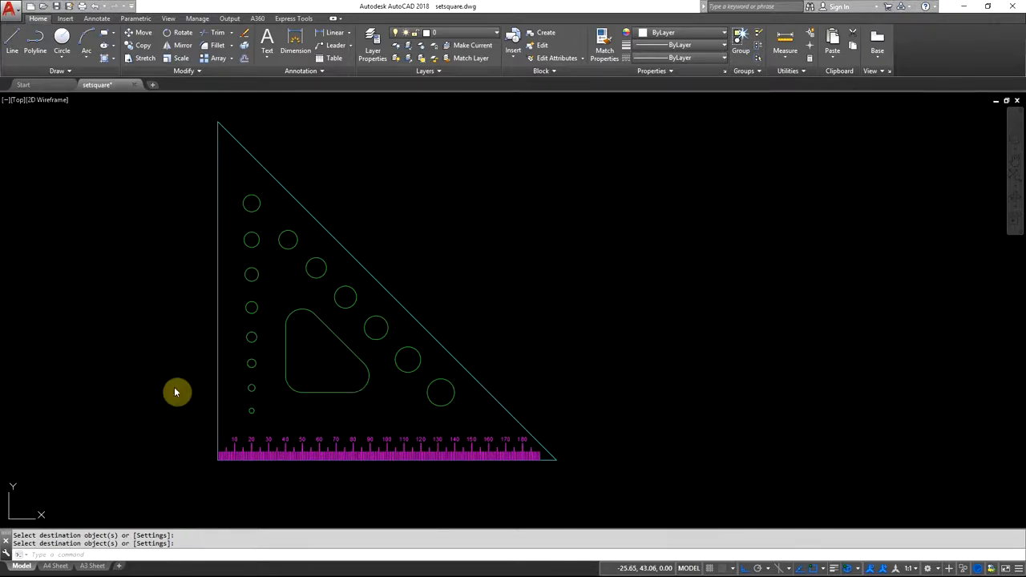
Check the centre mark details in the set square PDF, and draw a 0.25 x 3 mm upright rectangle beside the lowest hole
key(alt+Tab)
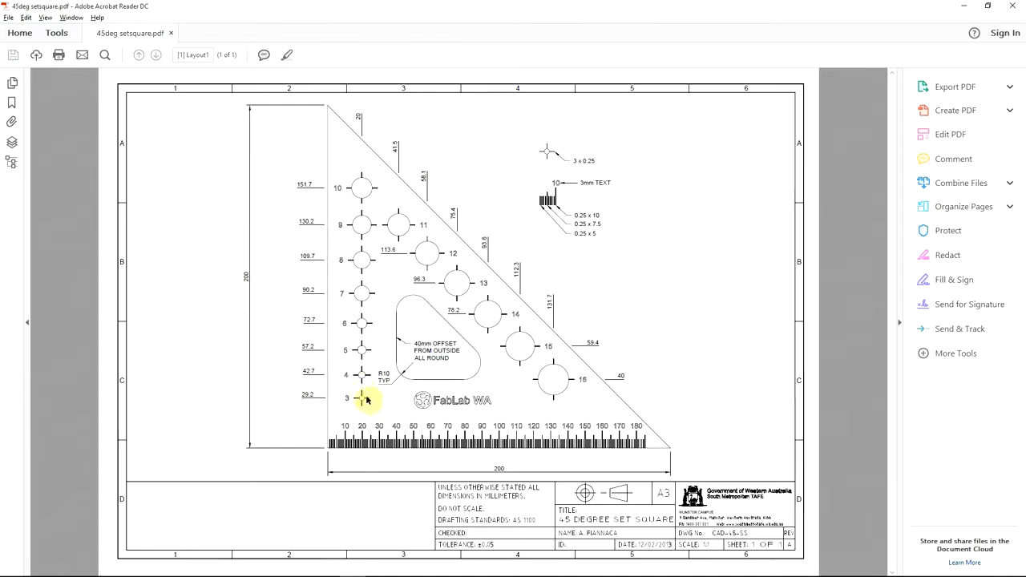
key(alt+Tab)
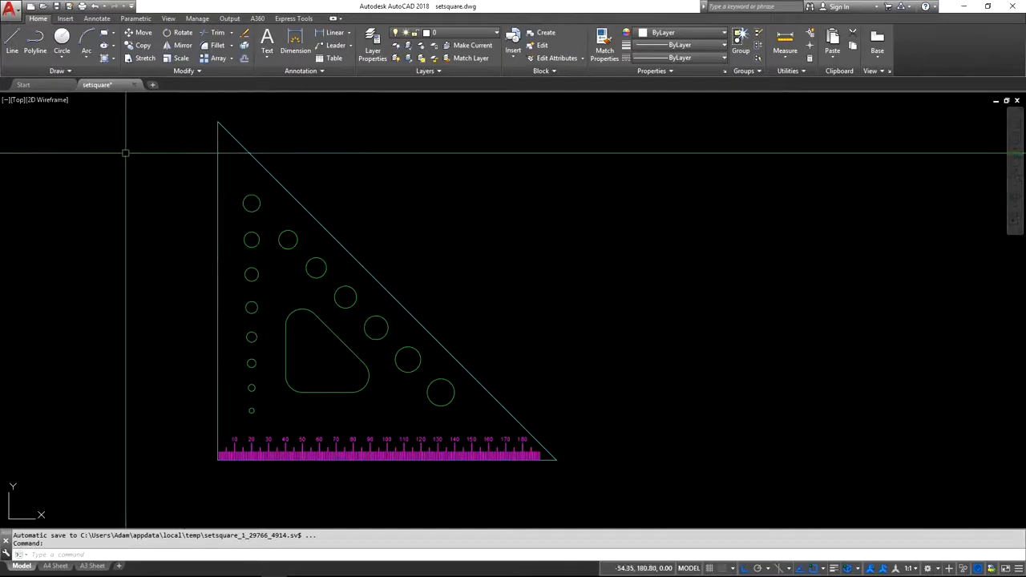
click(107, 35)
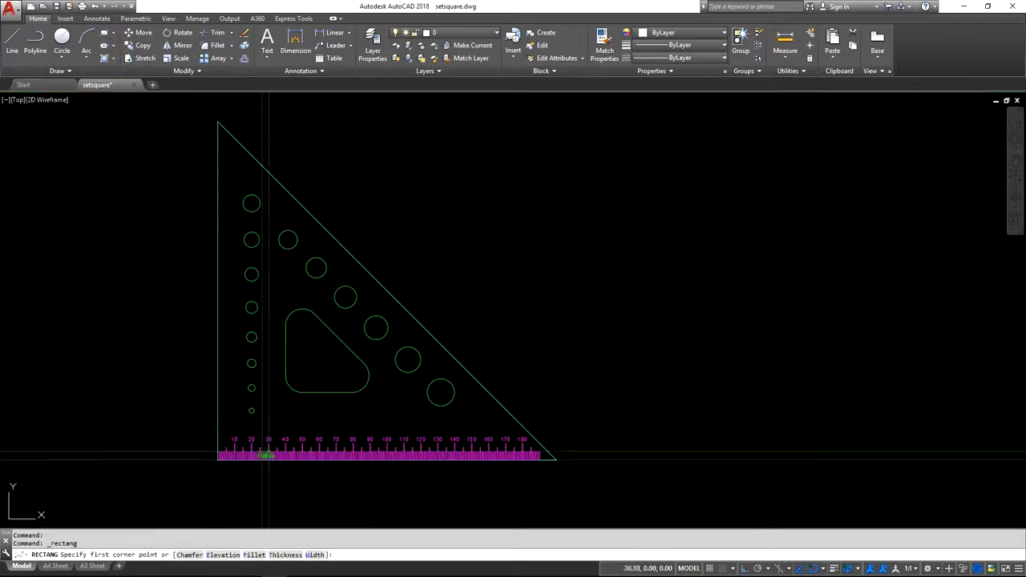
scroll(252, 418, up, 2)
scroll(252, 417, up, 3)
click(319, 343)
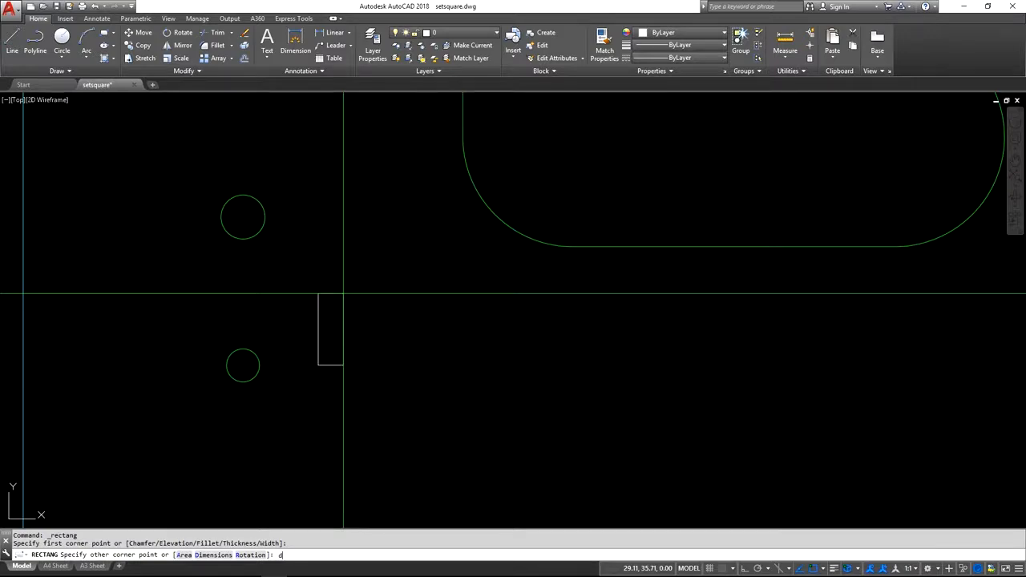
key(Return)
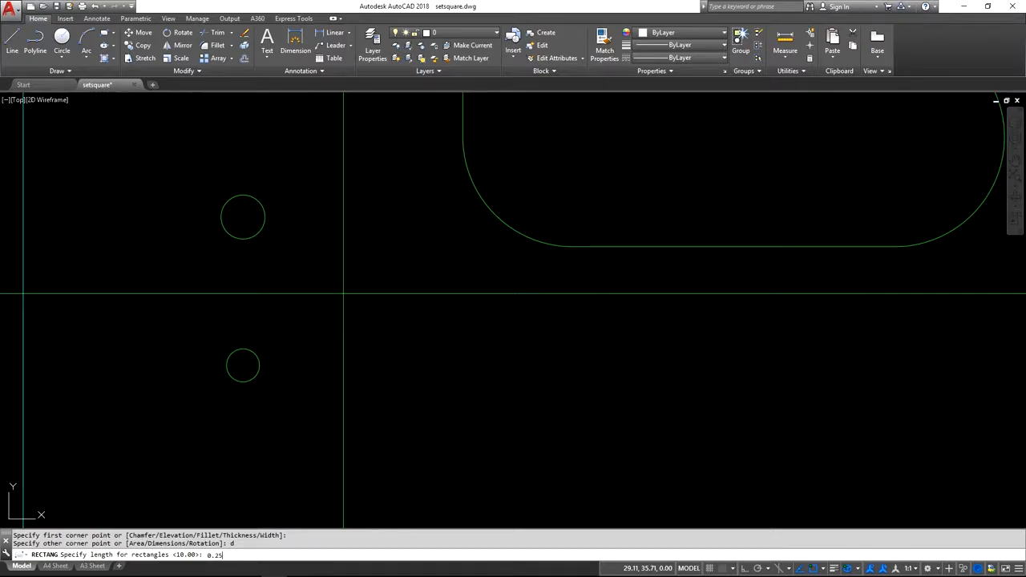
key(Return)
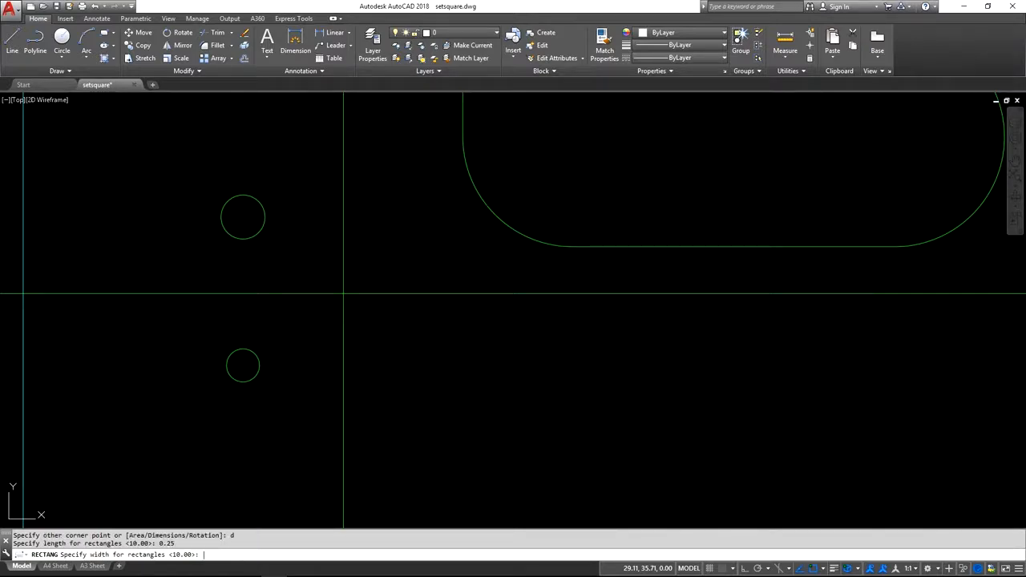
key(Return)
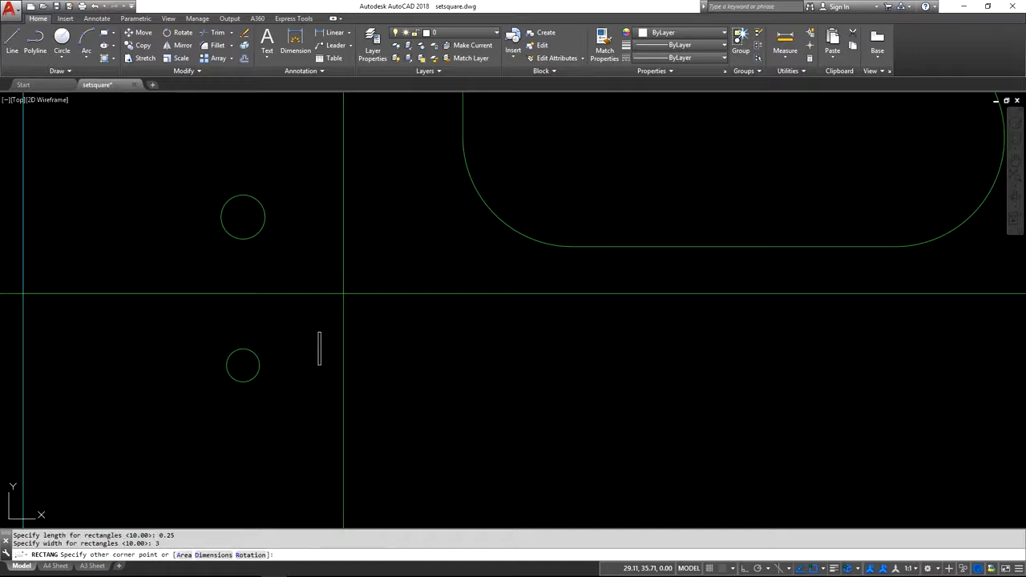
click(343, 297)
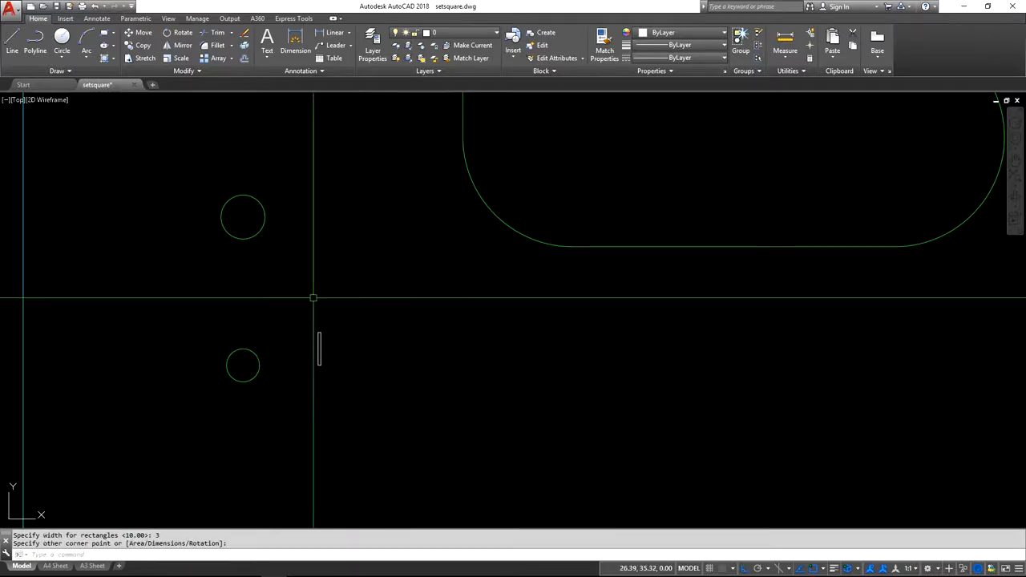
click(347, 409)
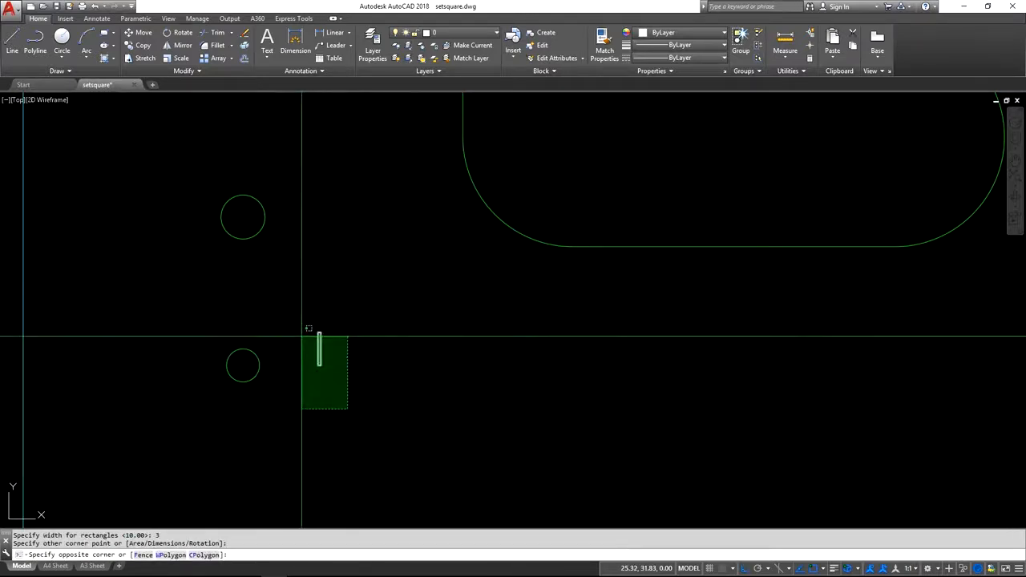
click(301, 336)
key(Escape)
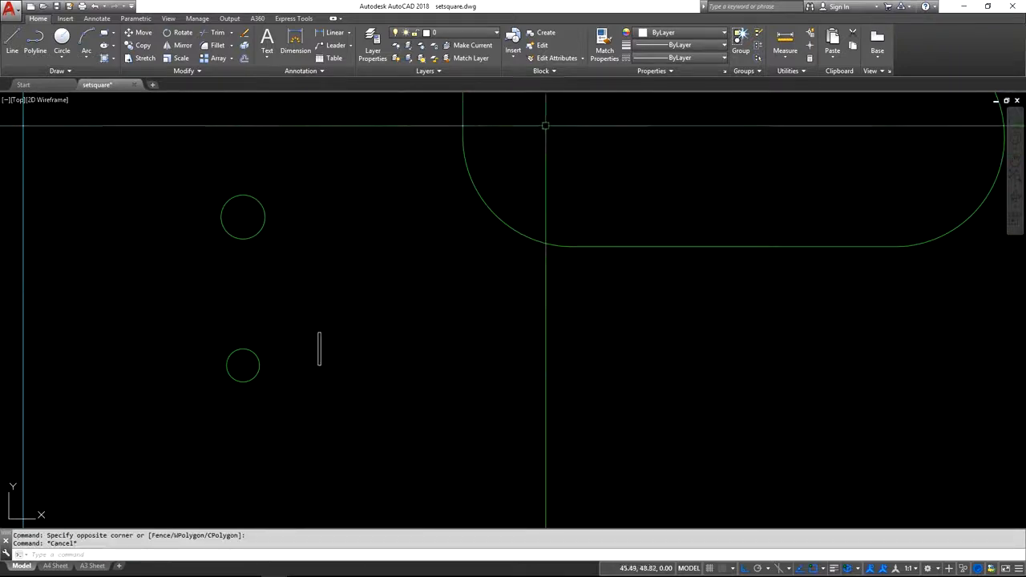
Match the new rectangle's properties to the ruler graduation at 30
click(605, 44)
middle_drag(354, 501, 378, 358)
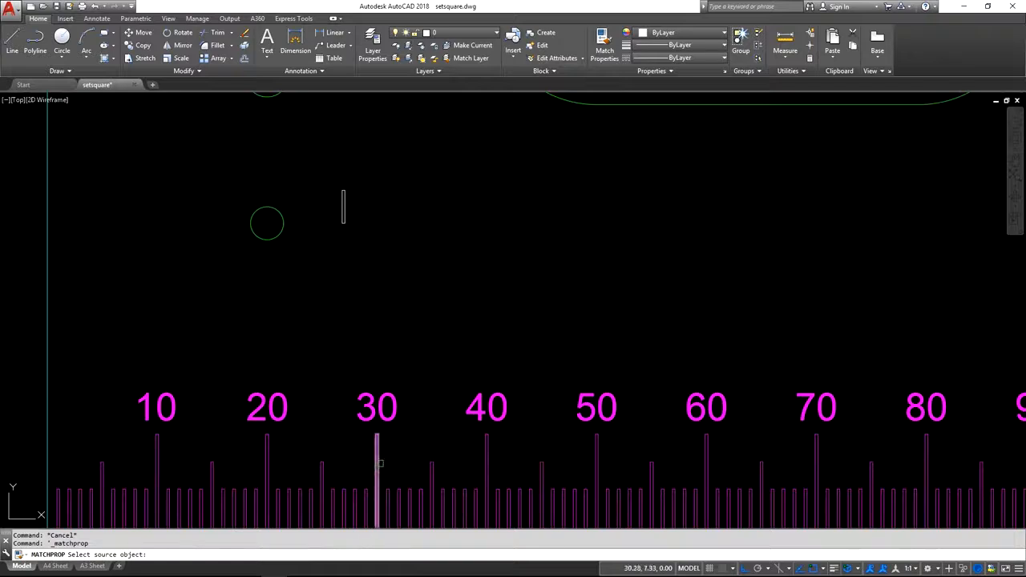
click(376, 467)
click(360, 247)
click(347, 208)
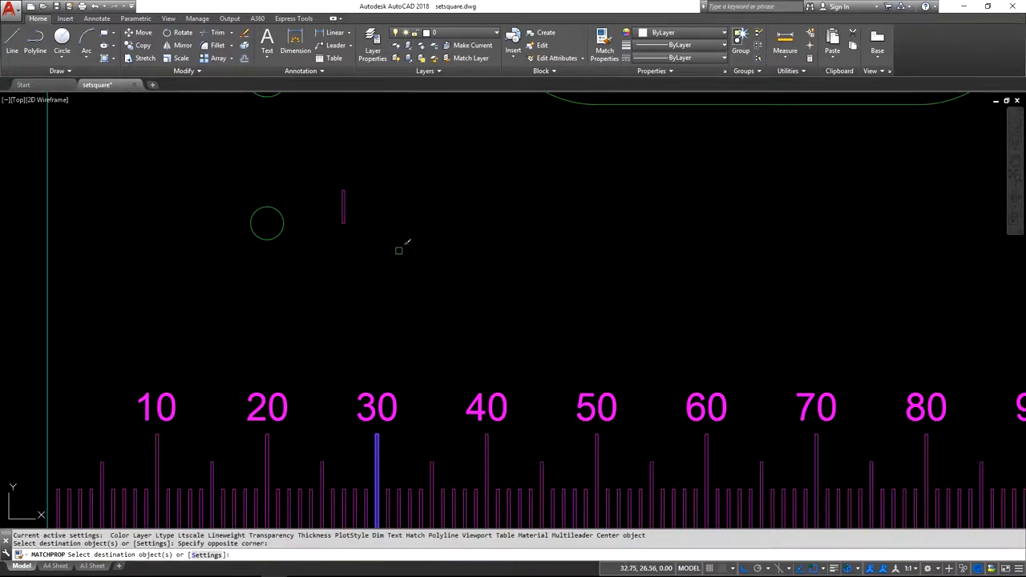
key(Return)
Move the small rectangle by the midpoint of its lower edge onto the top quadrant of the lowest hole
scroll(355, 183, up, 4)
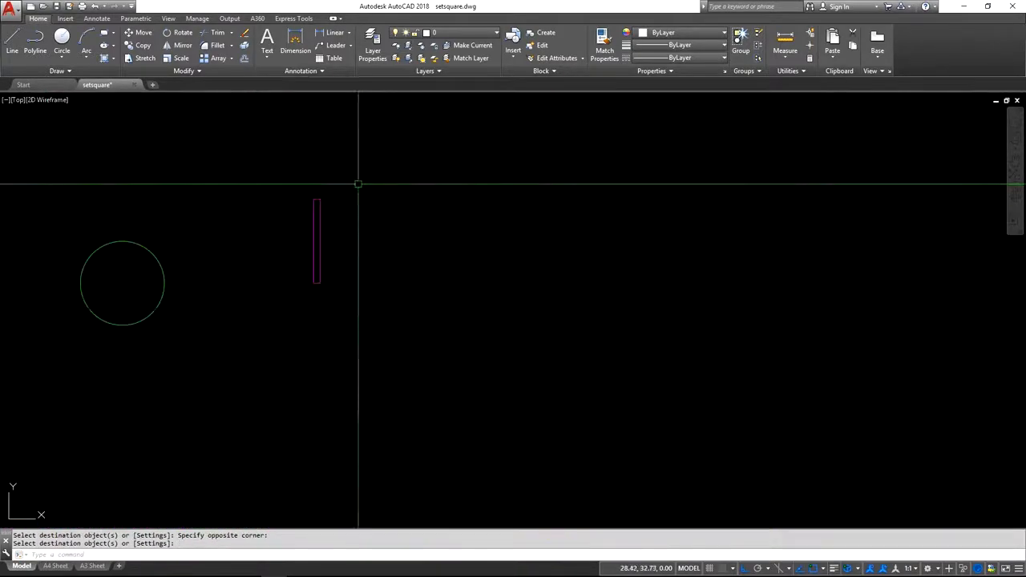
middle_drag(293, 239, 373, 276)
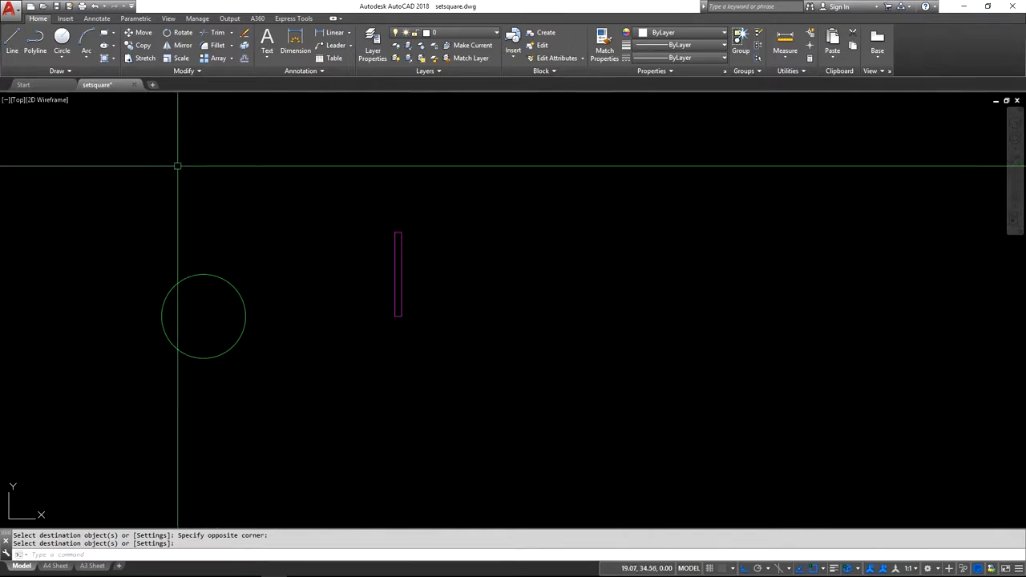
click(144, 36)
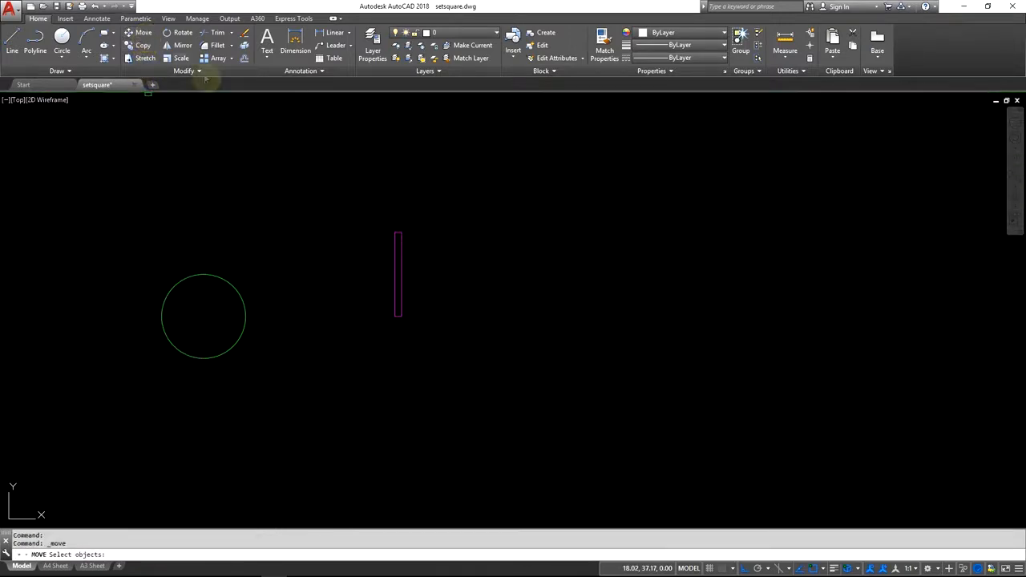
click(402, 295)
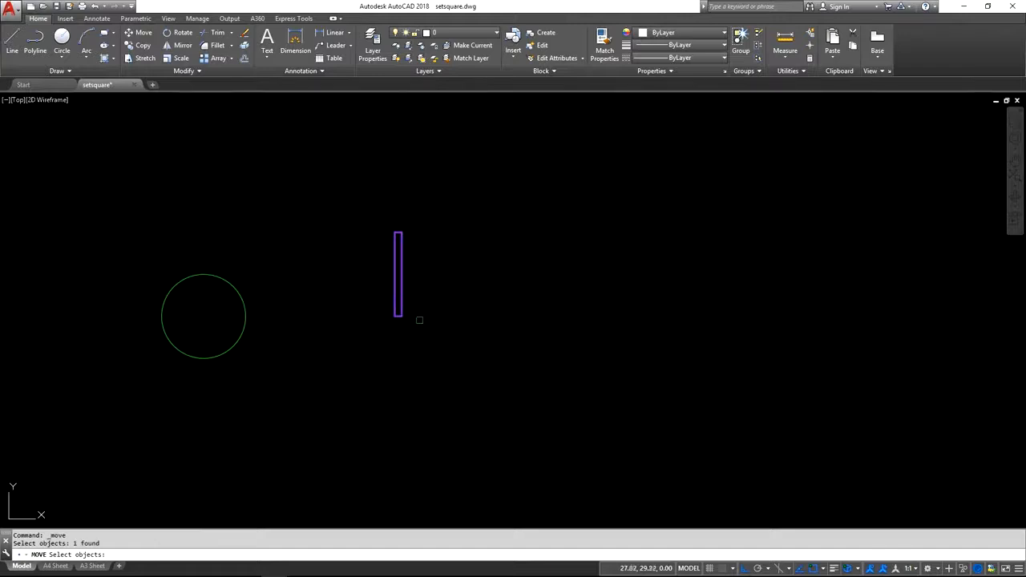
key(Return)
scroll(403, 332, up, 2)
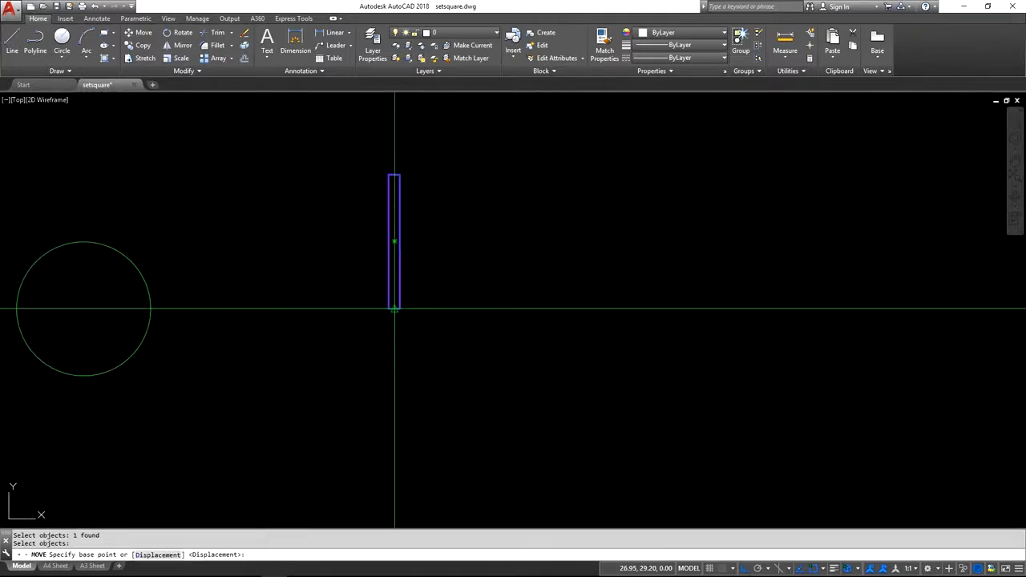
click(394, 308)
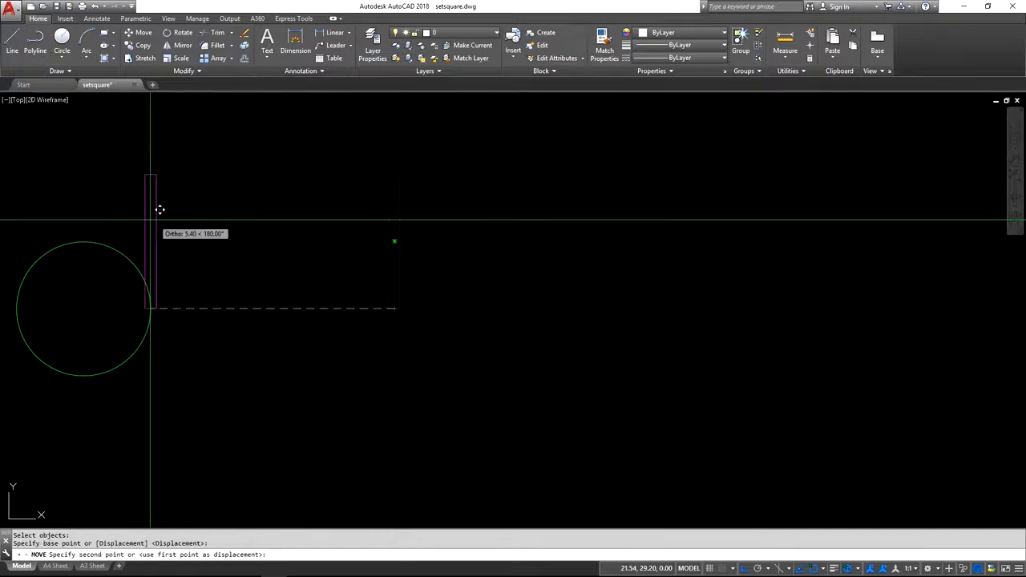
click(83, 240)
Mirror the mark about a horizontal line through the lowest hole's centre, keeping the original
scroll(296, 277, down, 2)
middle_drag(291, 284, 382, 289)
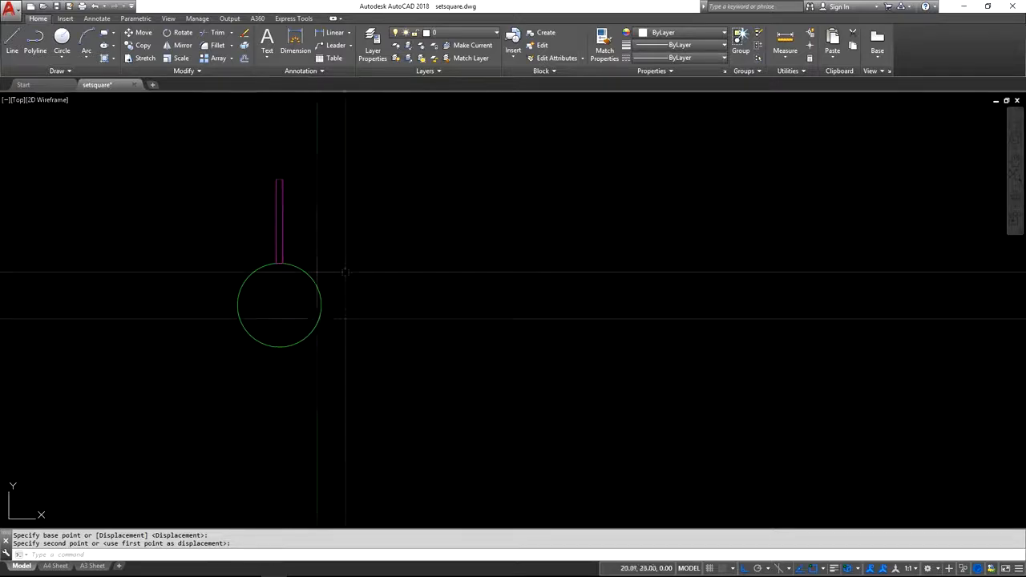
click(179, 45)
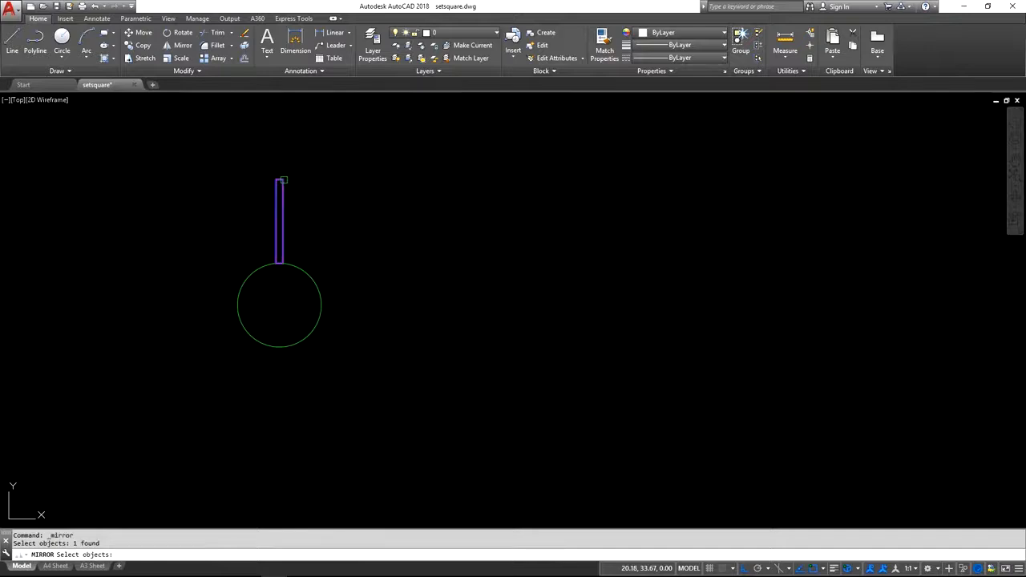
key(Return)
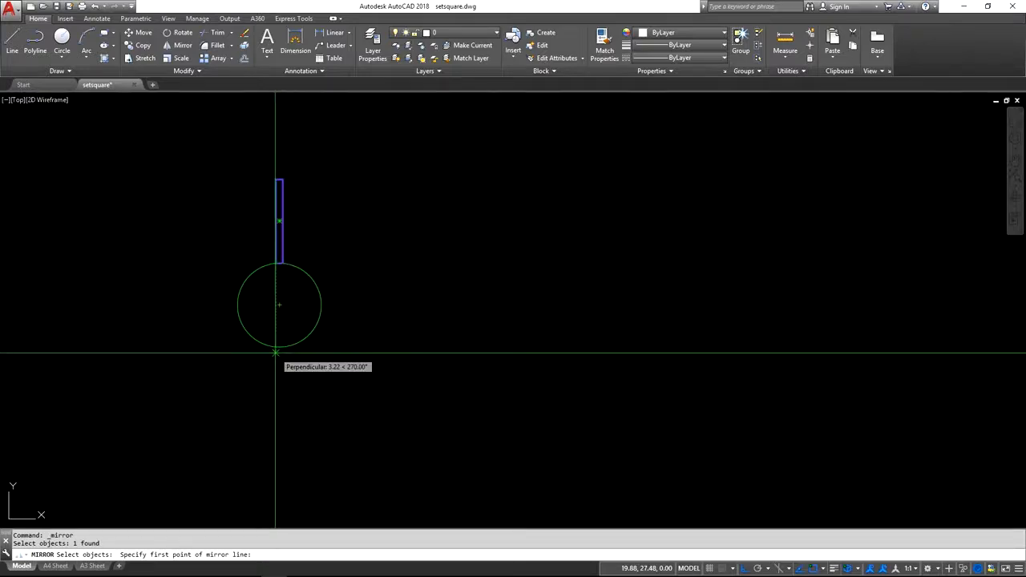
click(279, 304)
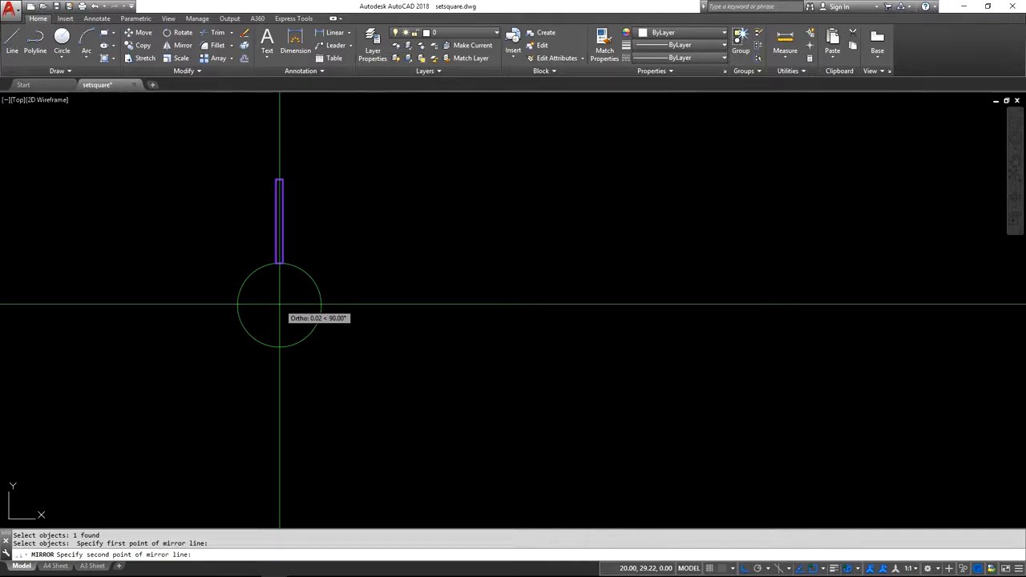
click(405, 278)
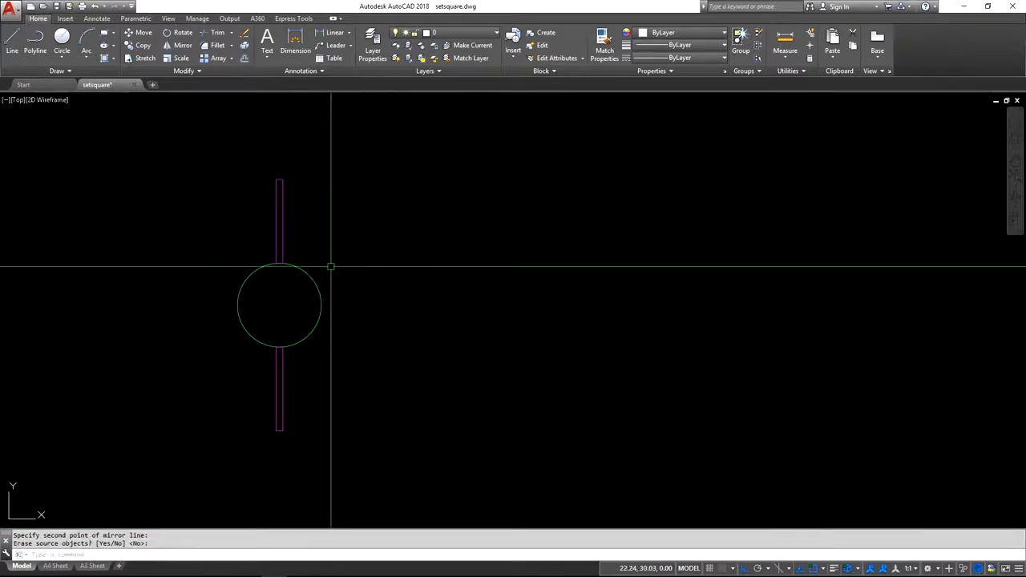
Rotate a copy of the upper and lower marks 90 degrees about the lowest hole's centre
click(184, 33)
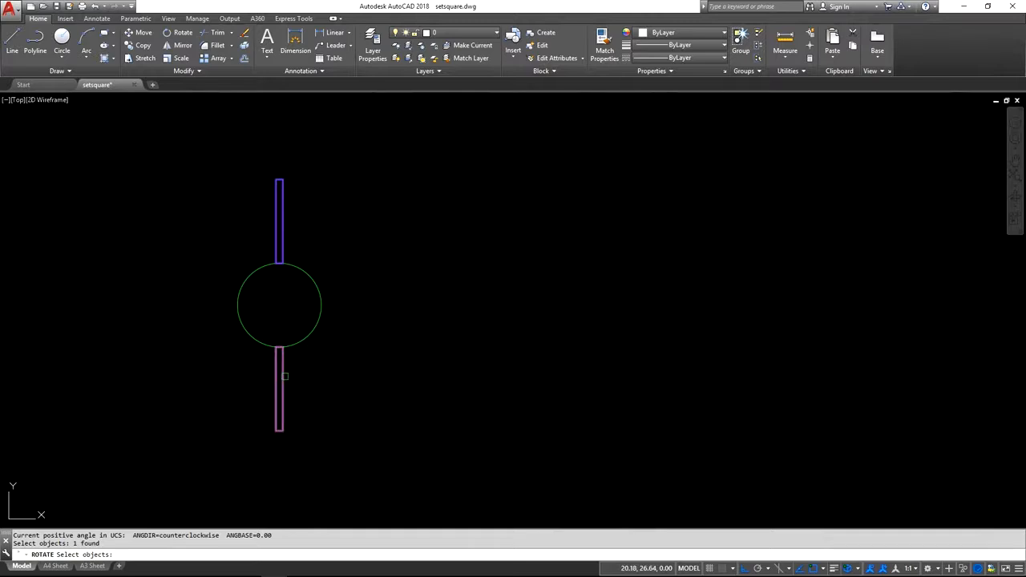
key(Return)
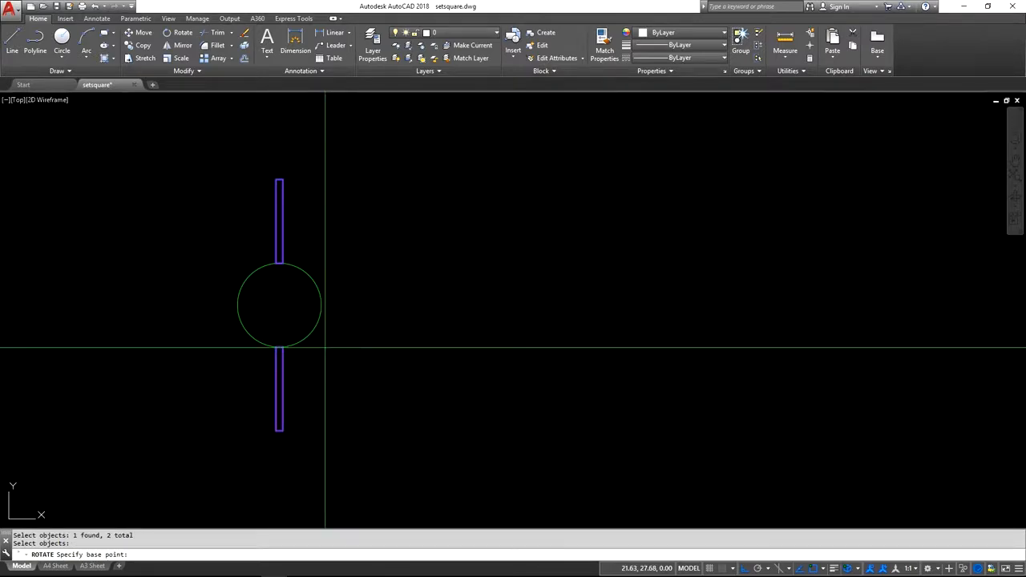
click(279, 305)
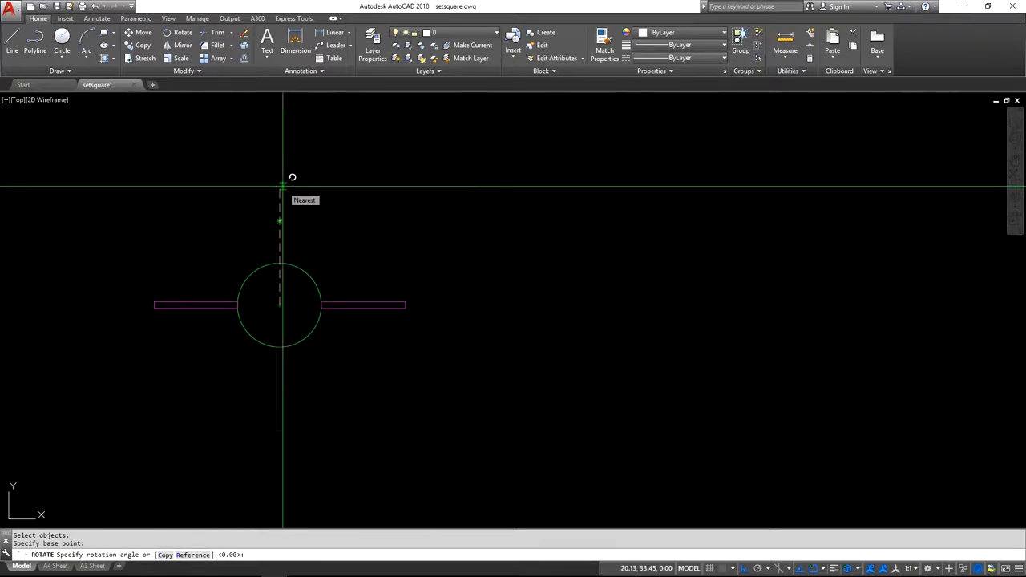
click(165, 554)
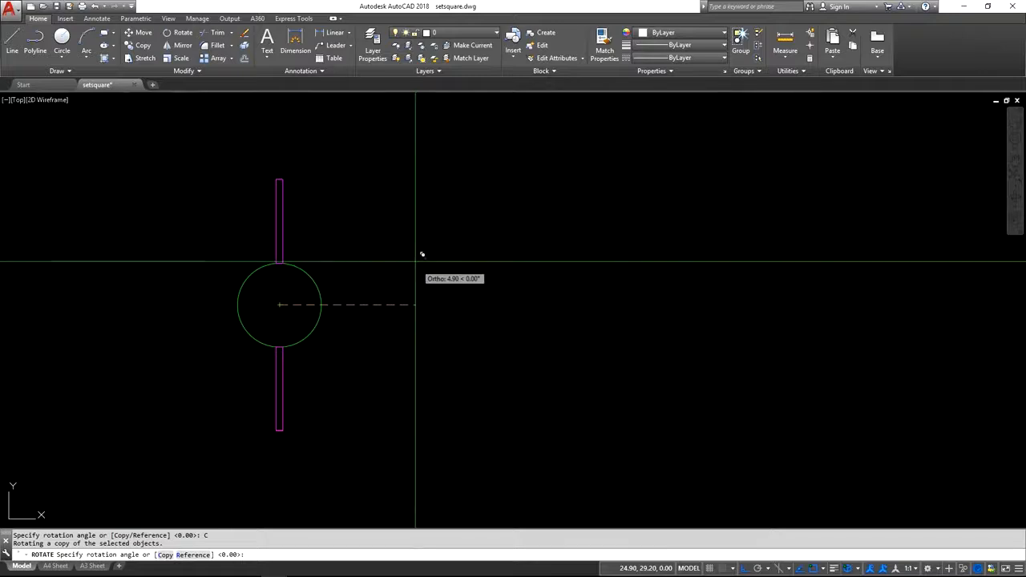
click(329, 151)
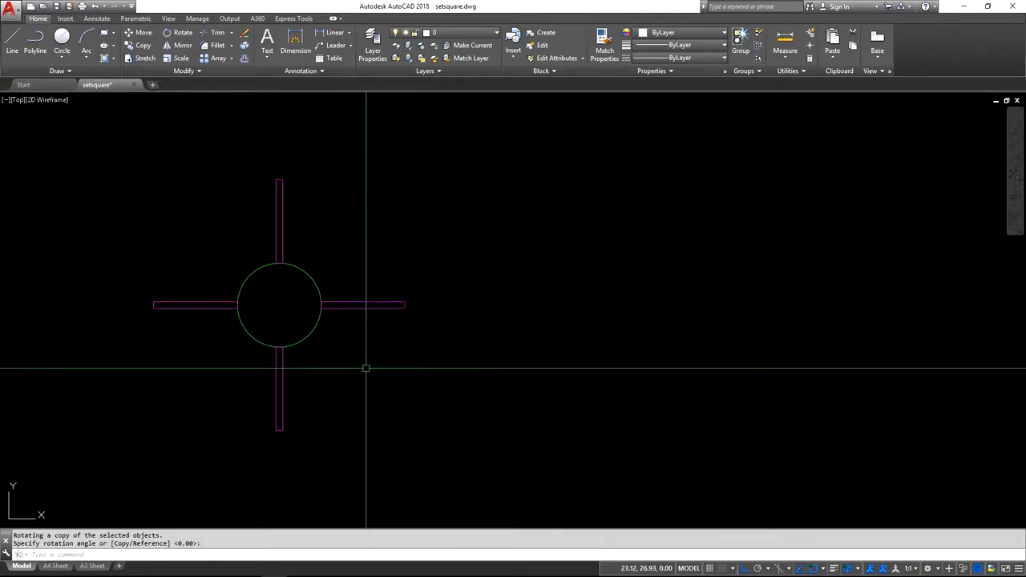
Copy the lowest hole's upper mark from its lower edge midpoint to the top quadrant of the second hole
scroll(288, 353, down, 6)
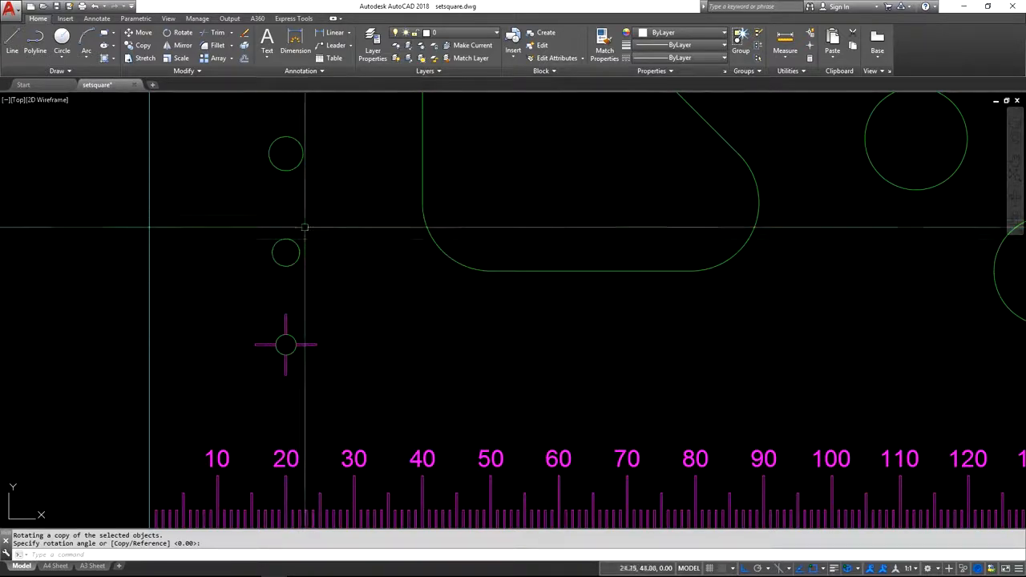
scroll(286, 337, up, 8)
middle_drag(286, 387, 266, 319)
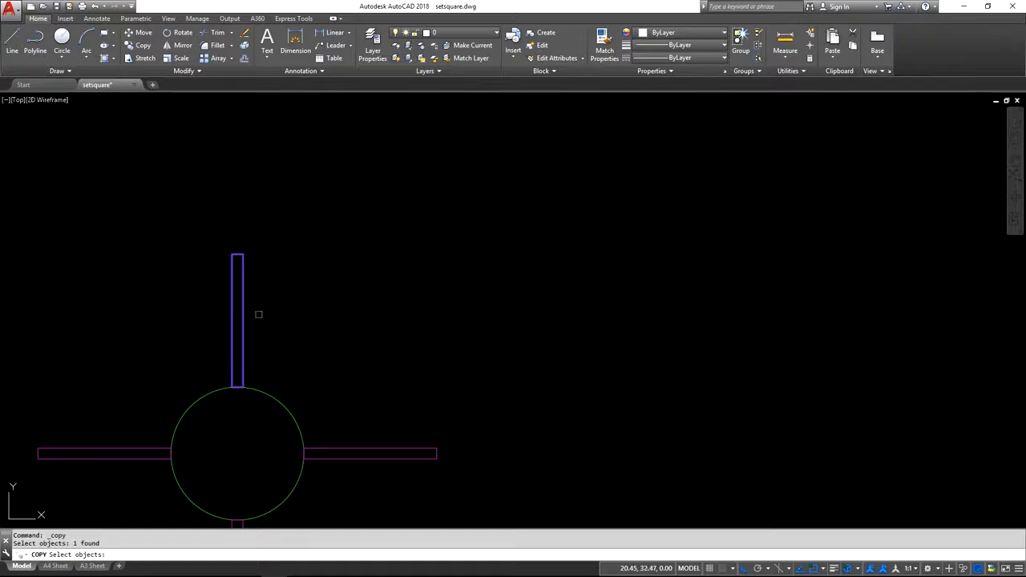
key(Return)
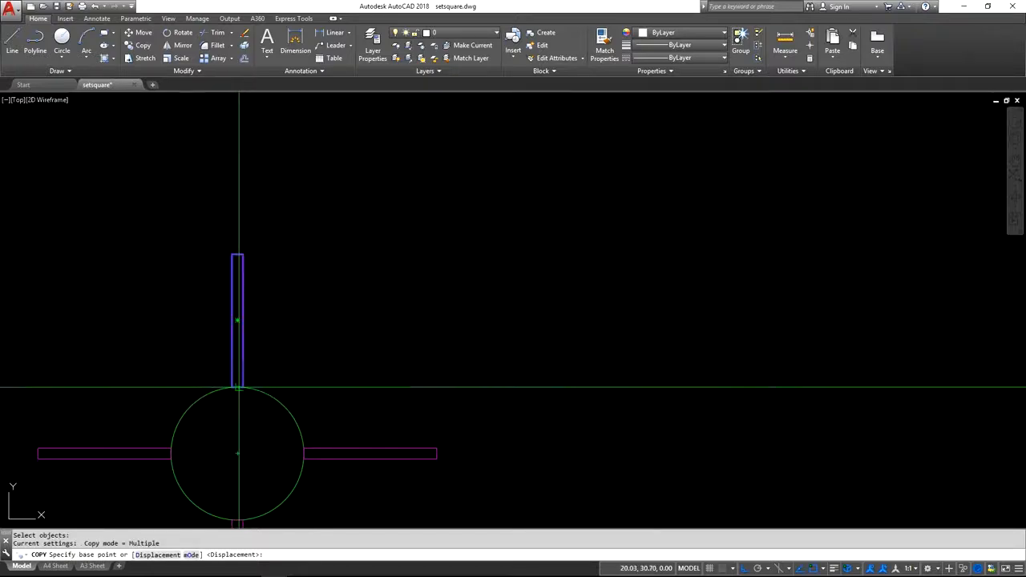
scroll(232, 388, up, 4)
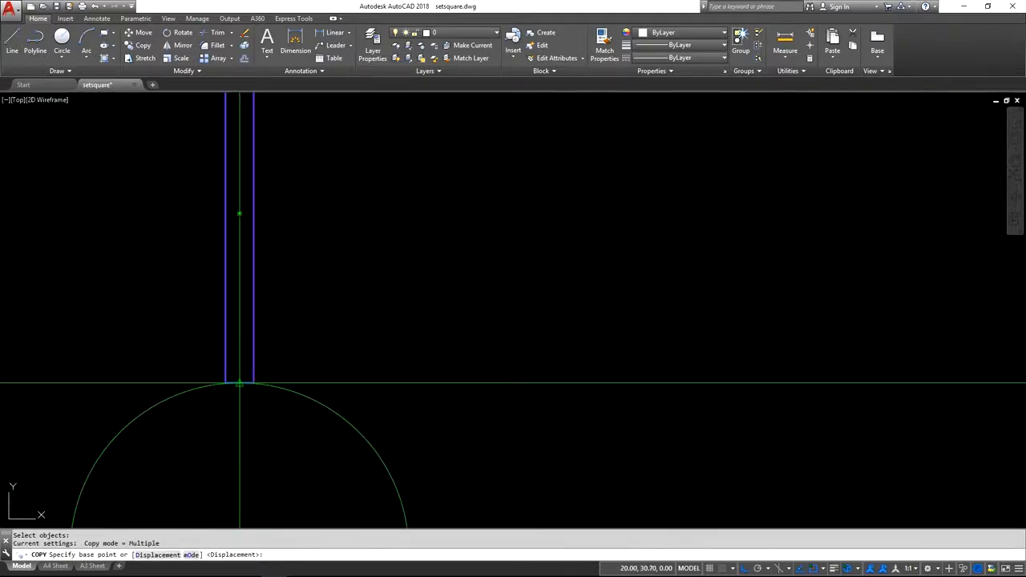
scroll(245, 390, down, 5)
scroll(272, 182, up, 4)
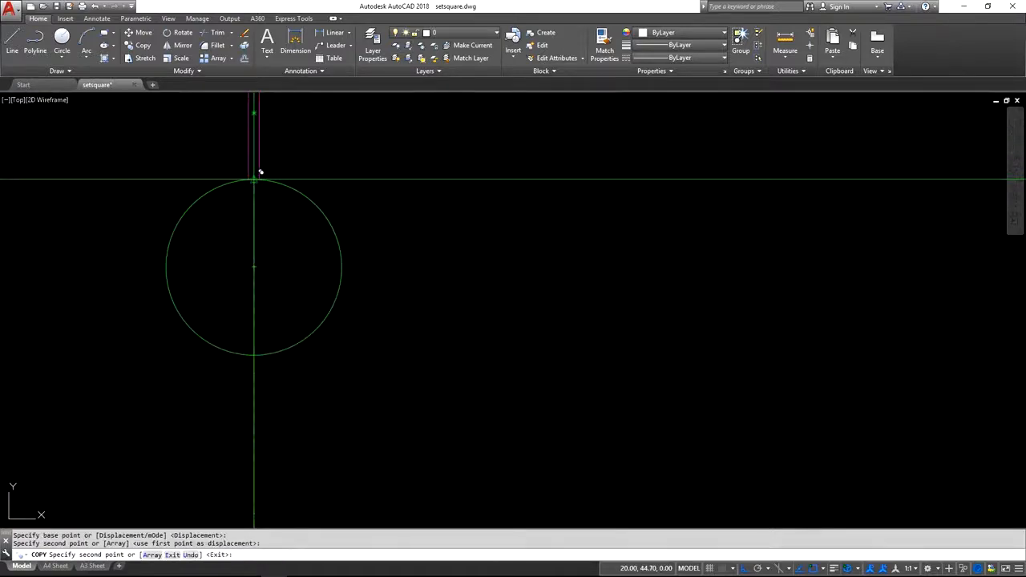
click(372, 277)
scroll(360, 340, down, 4)
middle_drag(373, 339, 360, 353)
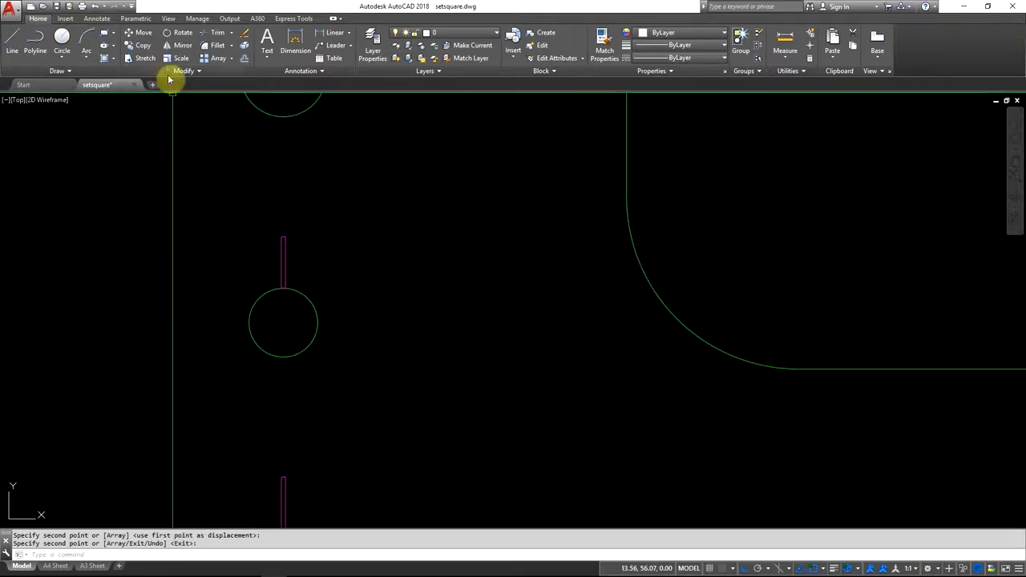
Copy the second-lowest hole's upper mark horizontally into the empty area between the hole and the triangular cut-out
click(145, 45)
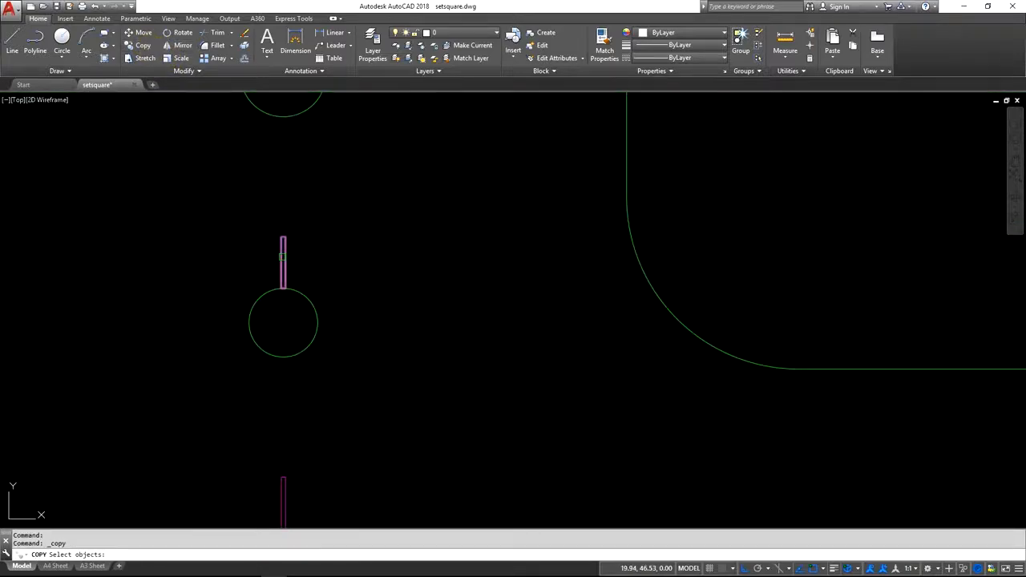
key(Return)
click(317, 277)
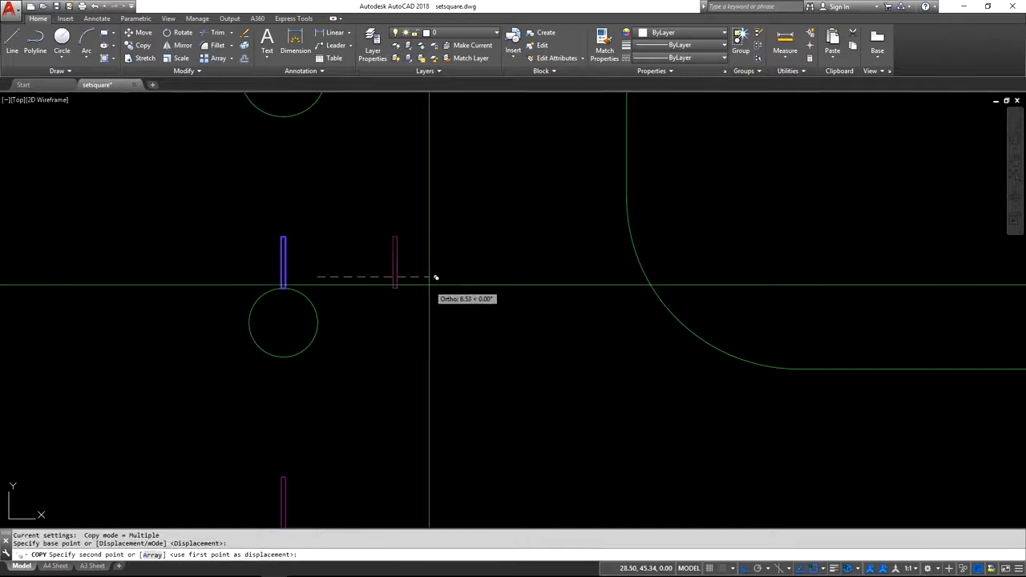
click(435, 277)
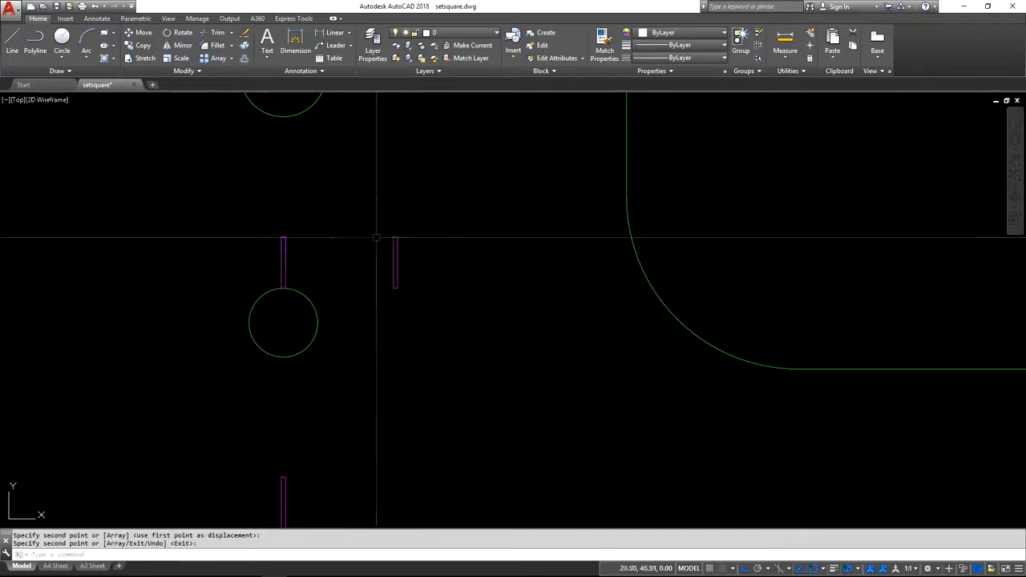
Rotate the spare copy of the mark 90 degrees about its own centre so it lies horizontally
click(184, 33)
click(399, 243)
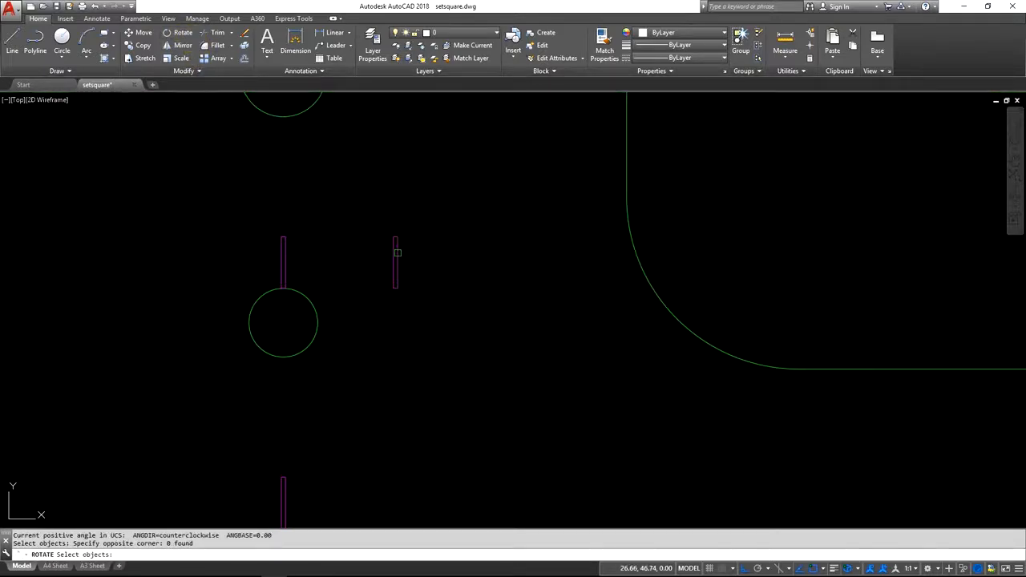
click(182, 34)
click(398, 210)
click(383, 265)
key(Return)
click(395, 262)
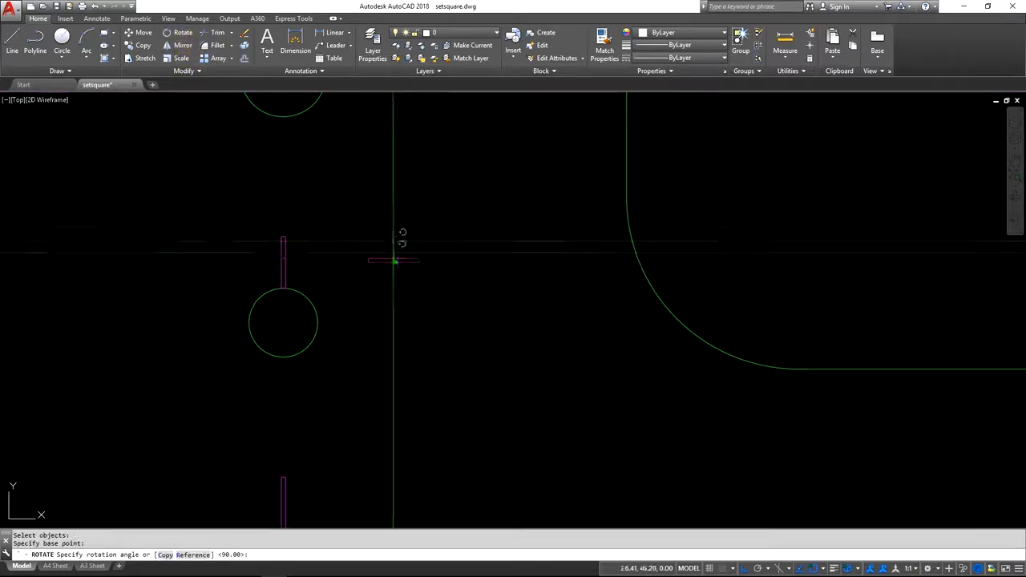
click(394, 157)
Move the horizontal mark by the midpoint of its left edge onto the right quadrant of the second-lowest hole
click(166, 59)
click(150, 35)
scroll(382, 259, up, 2)
click(379, 230)
click(337, 285)
key(Return)
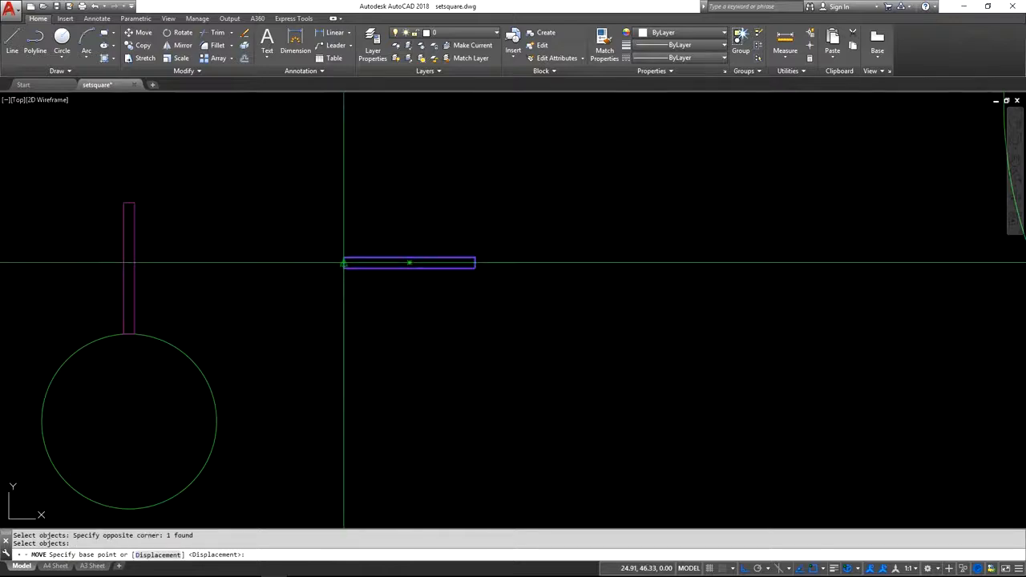
click(344, 262)
click(217, 418)
scroll(216, 418, down, 4)
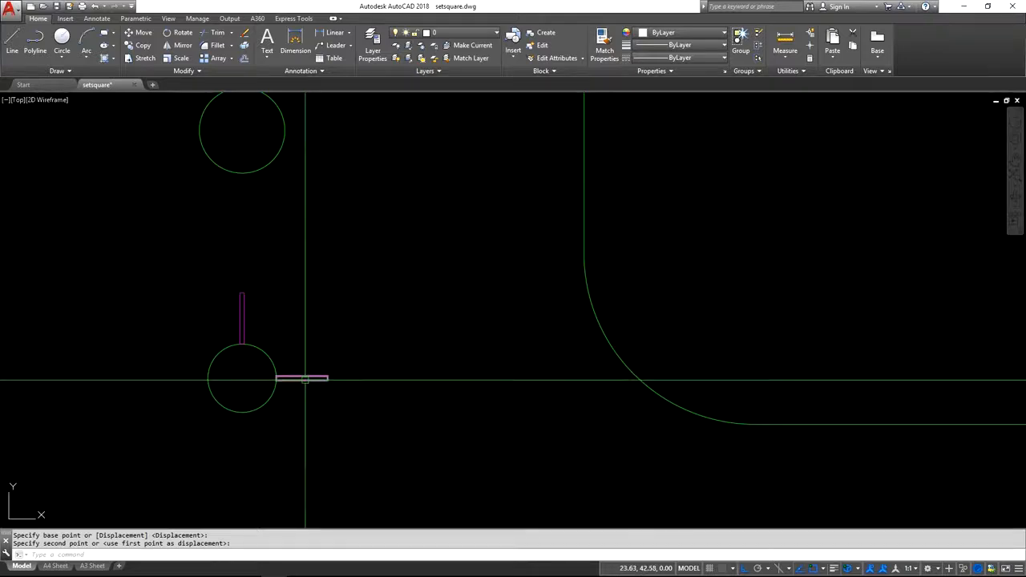
Copy the second hole's right mark from its left edge midpoint to the right quadrants of the six holes above it
scroll(282, 407, down, 4)
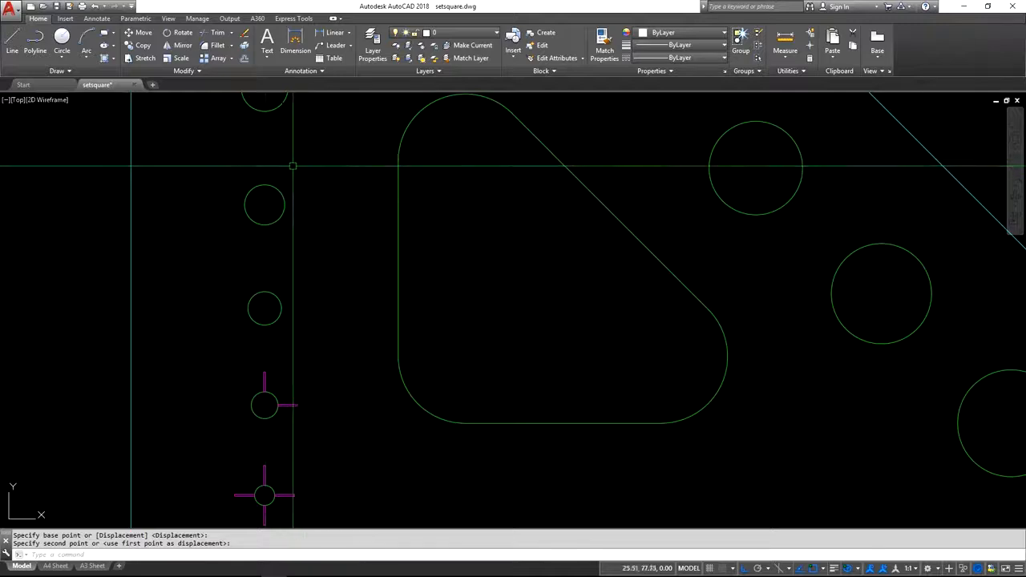
click(144, 46)
scroll(305, 416, up, 5)
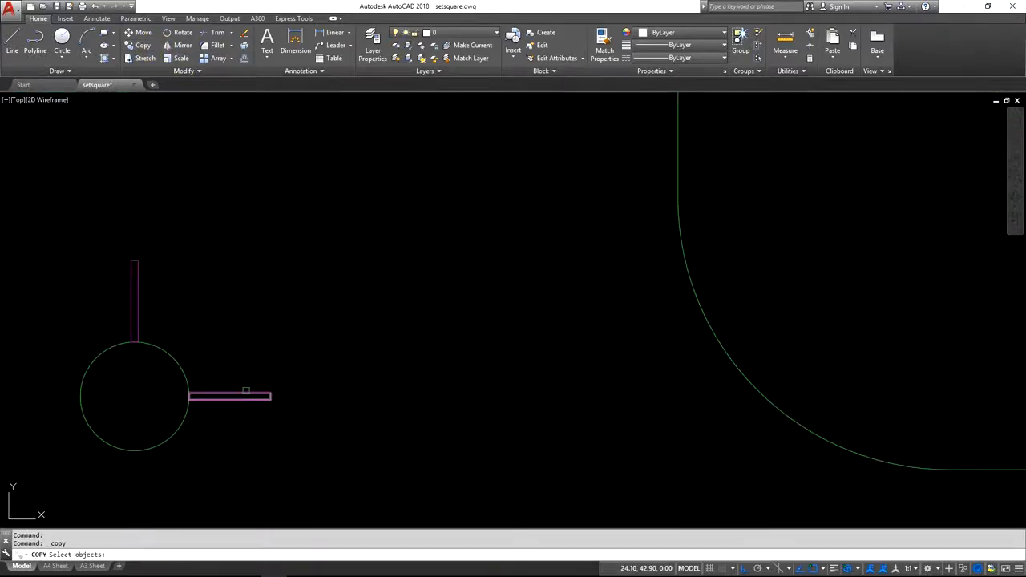
key(Return)
scroll(190, 394, up, 4)
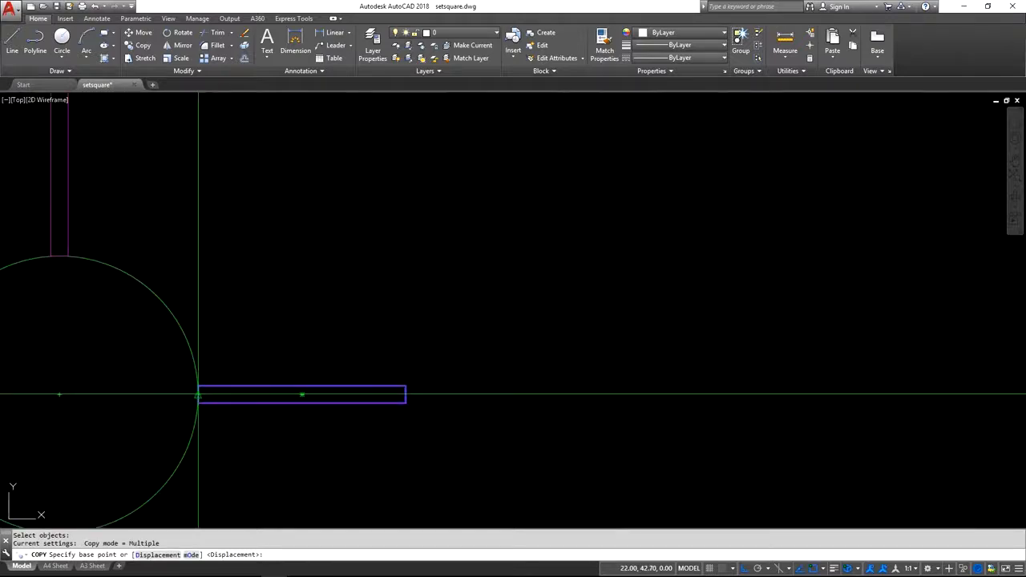
click(199, 393)
scroll(199, 394, down, 6)
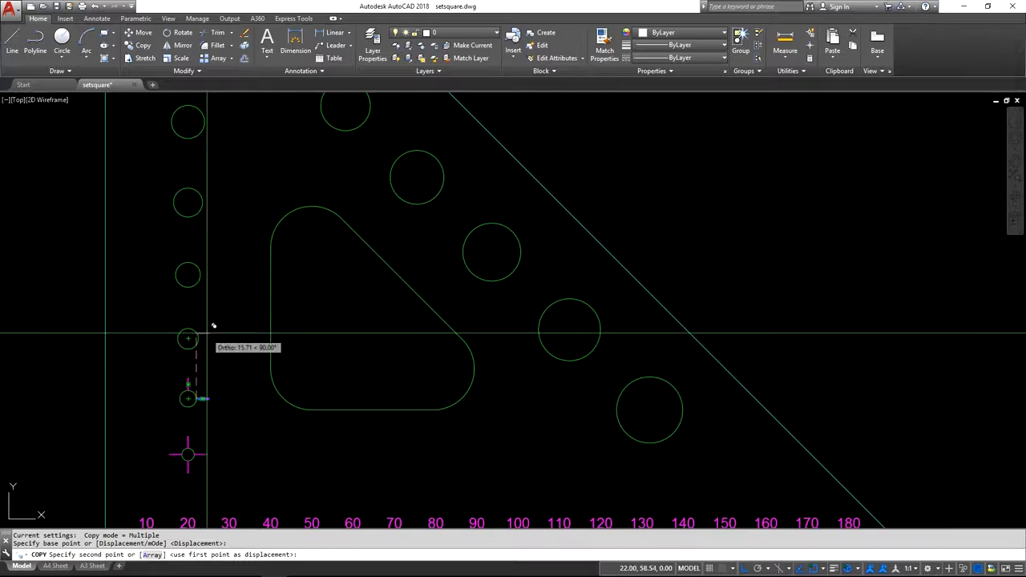
click(198, 337)
click(205, 272)
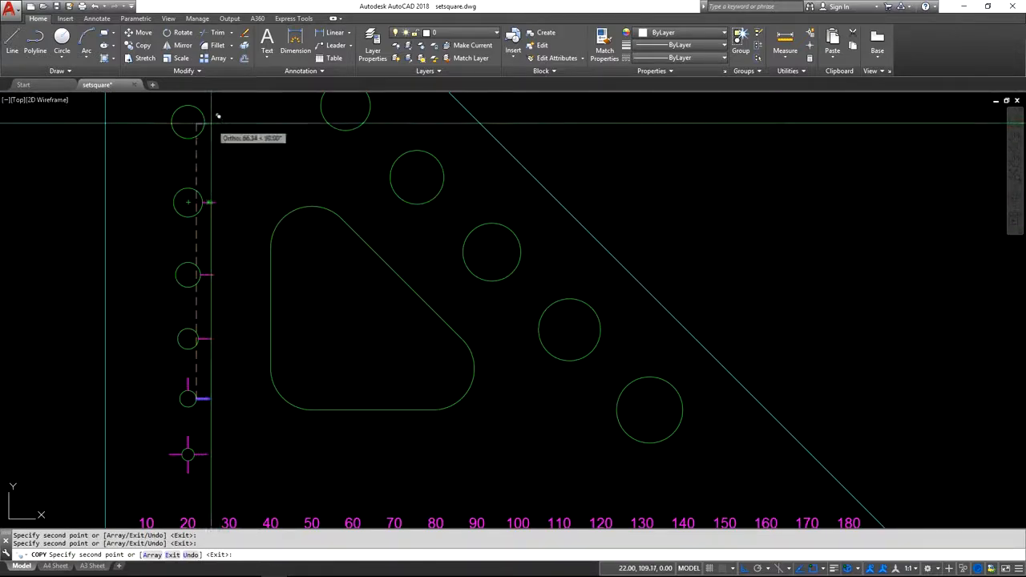
mouse_move(211, 111)
middle_down()
mouse_move(214, 229)
mouse_move(229, 259)
middle_up()
click(207, 188)
middle_drag(217, 130, 207, 199)
click(206, 169)
key(Return)
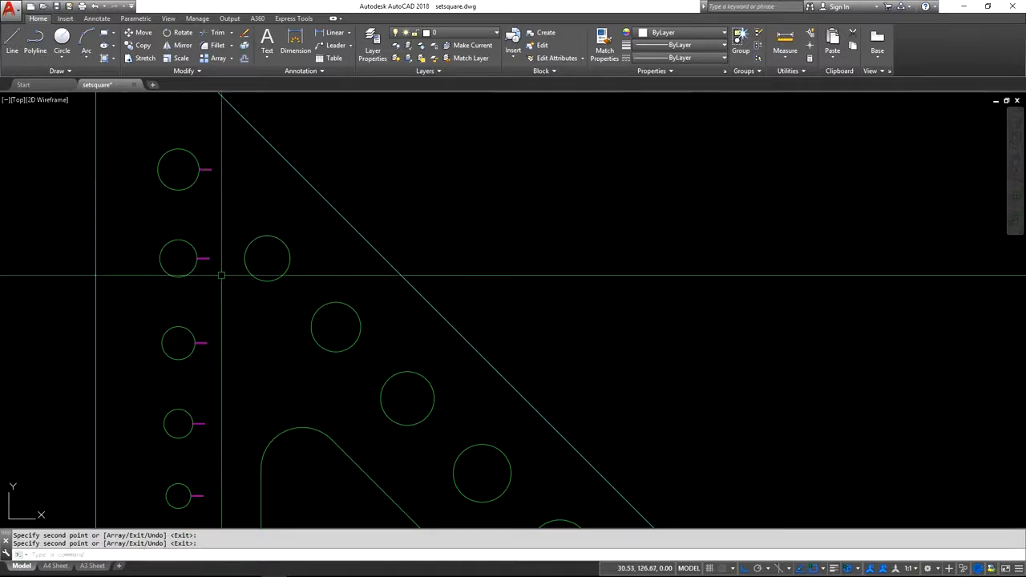
Mirror the seven right-hand marks about a vertical line through the hole column's centres, keeping the originals
scroll(168, 202, down, 2)
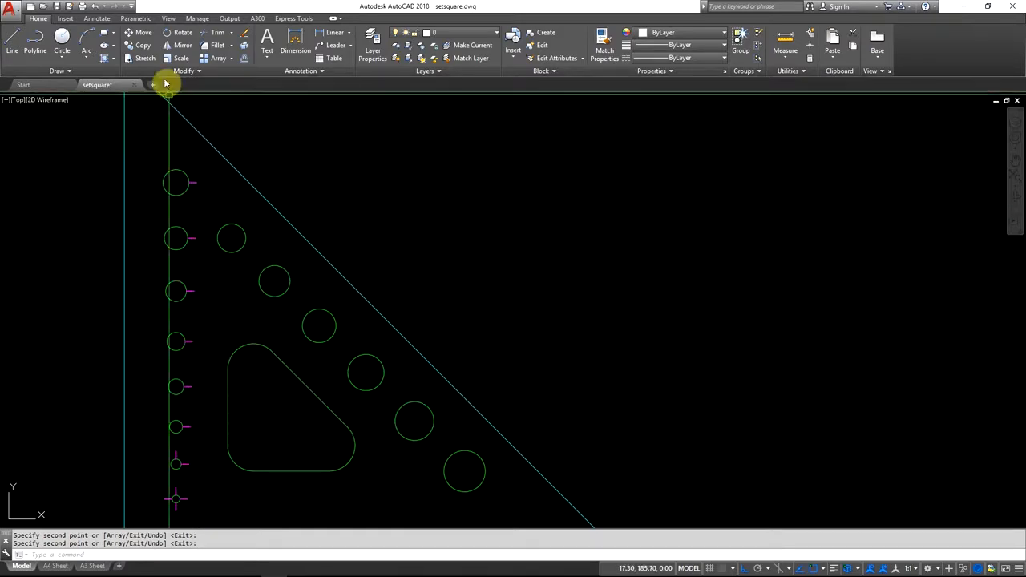
click(181, 47)
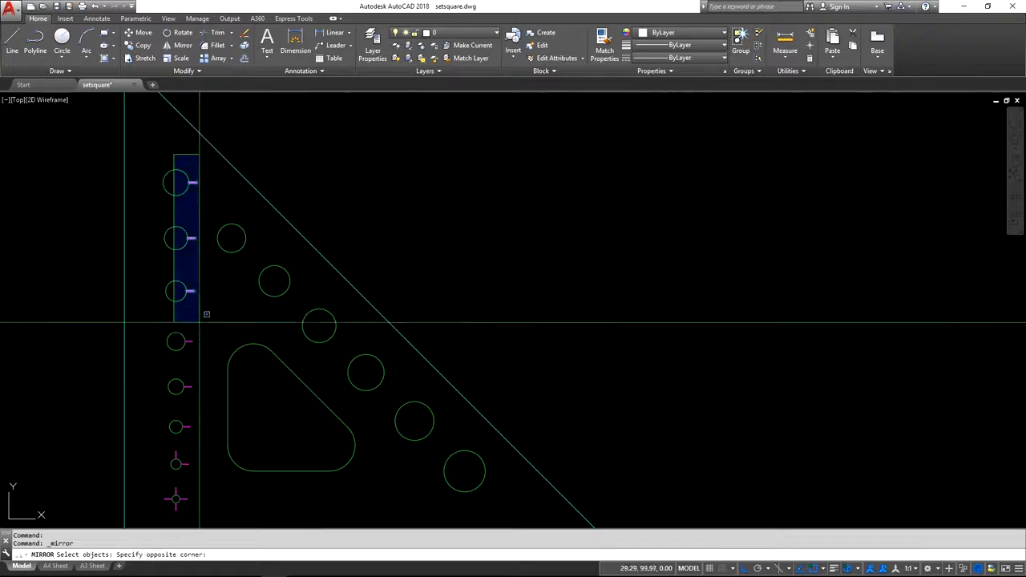
click(210, 441)
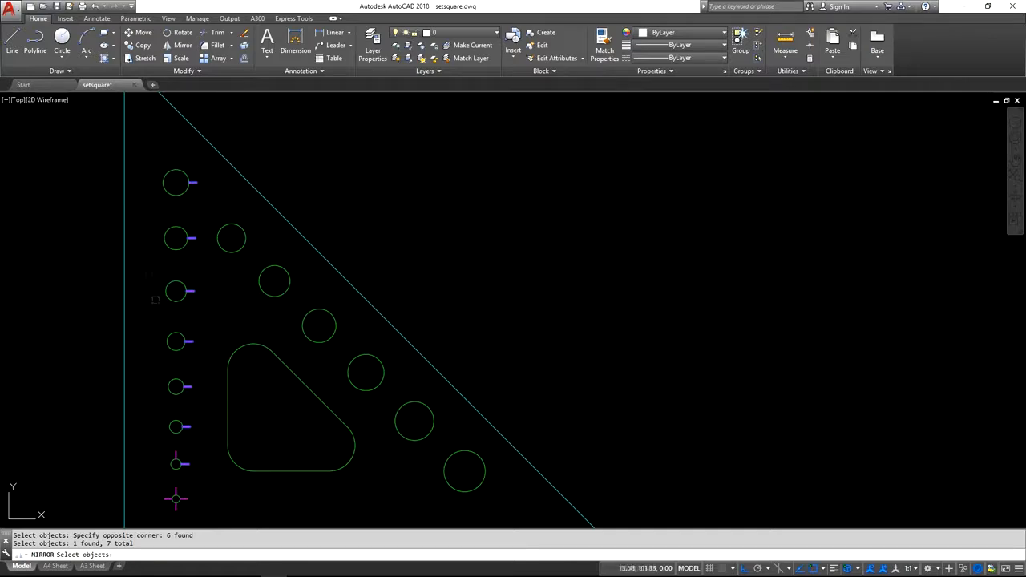
key(Return)
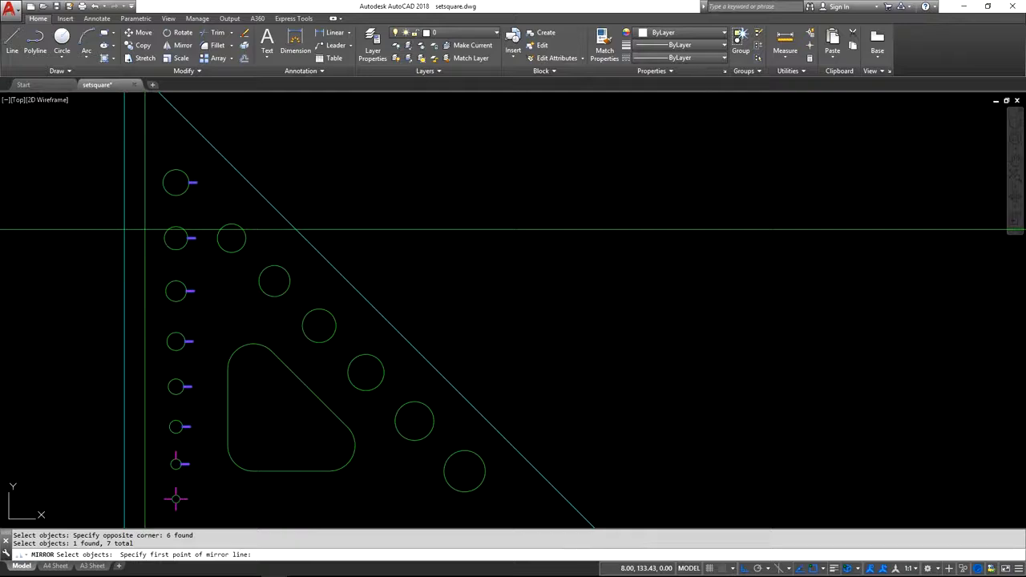
click(175, 183)
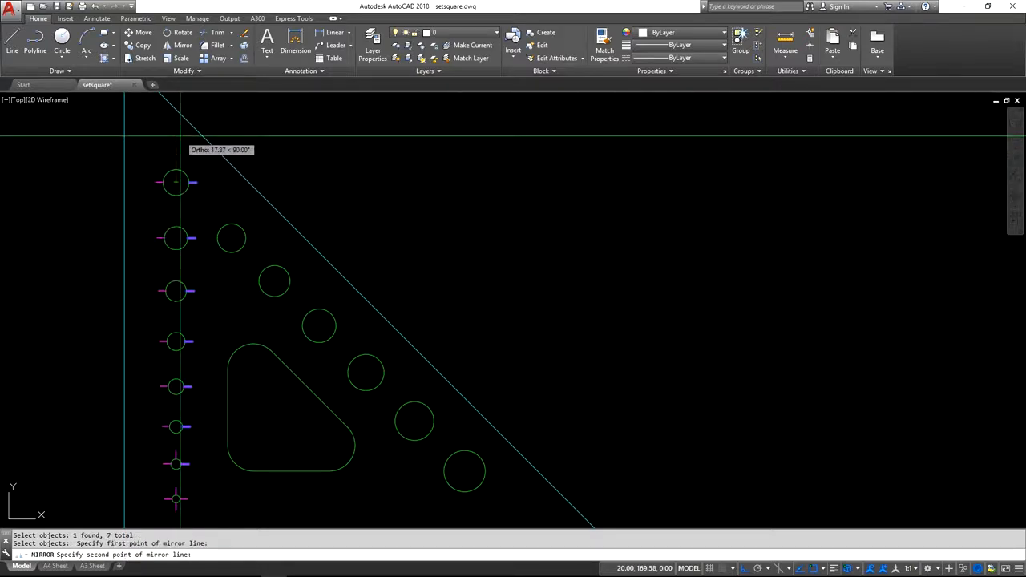
click(210, 204)
key(Return)
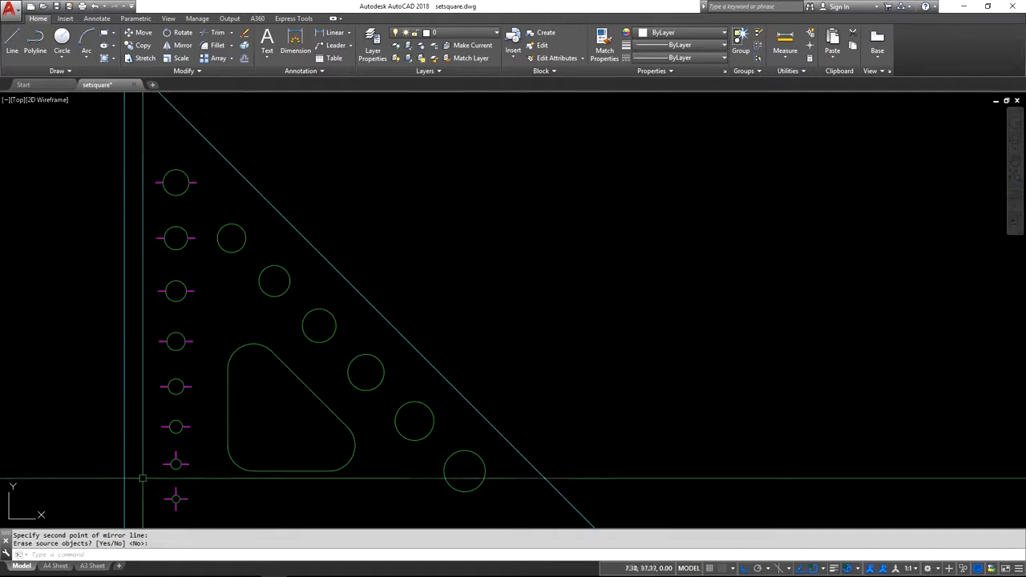
Copy the second hole's upper mark from its lower edge midpoint to the top quadrants of the third, fourth and fifth holes
middle_drag(183, 477, 183, 381)
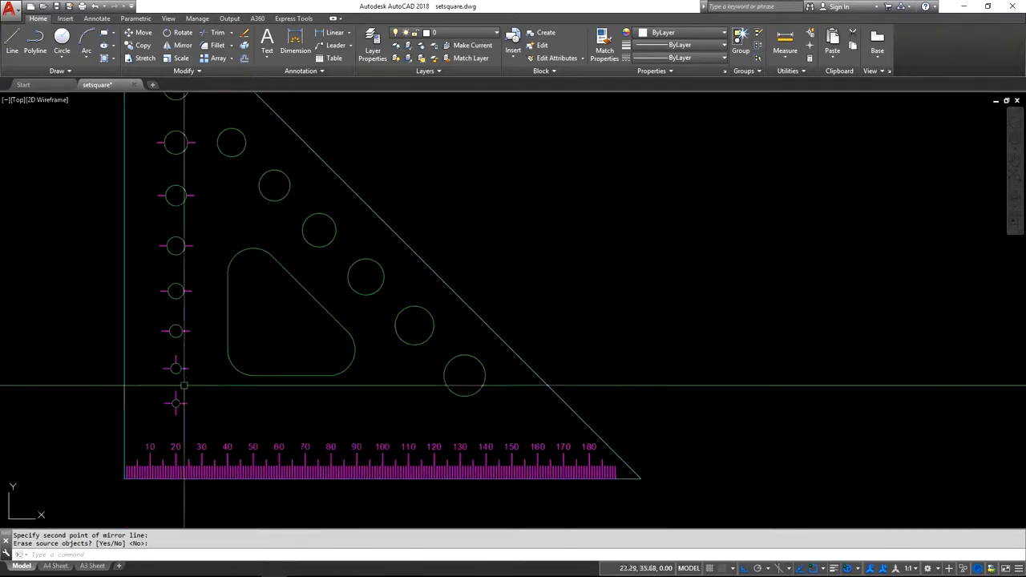
scroll(183, 381, up, 1)
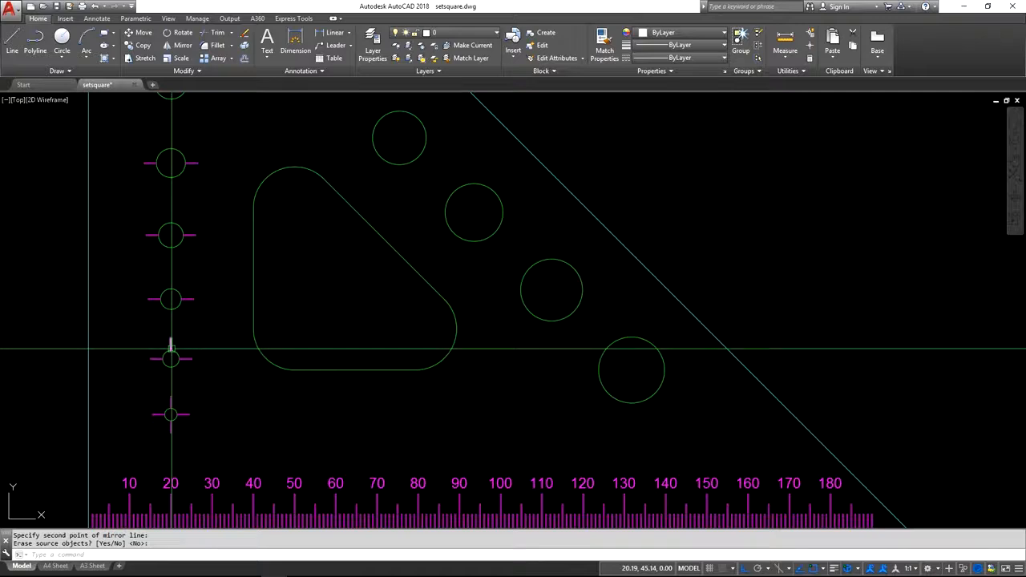
scroll(181, 377, up, 1)
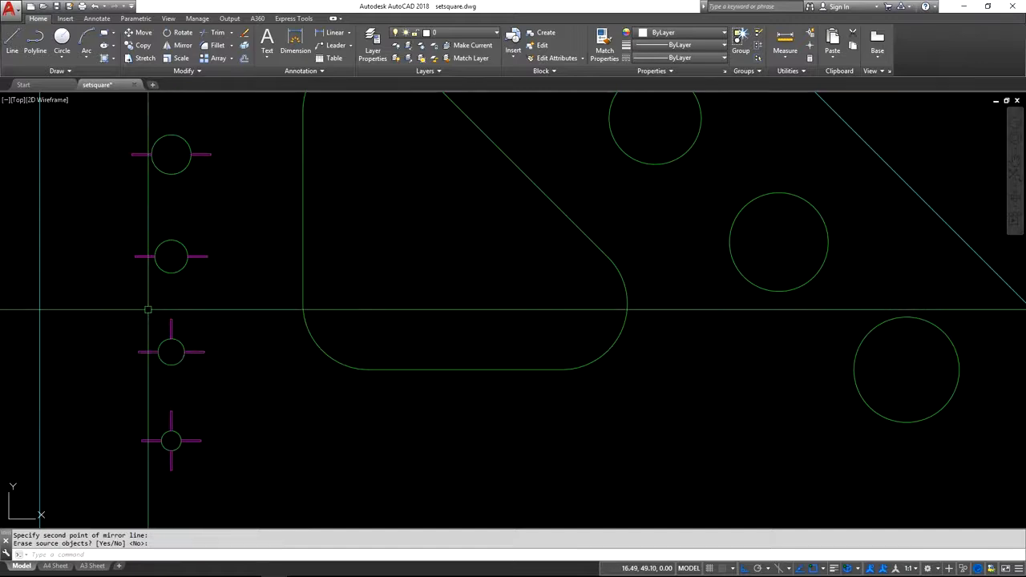
scroll(168, 328, up, 1)
text(o)
key(Return)
scroll(171, 348, up, 5)
key(Return)
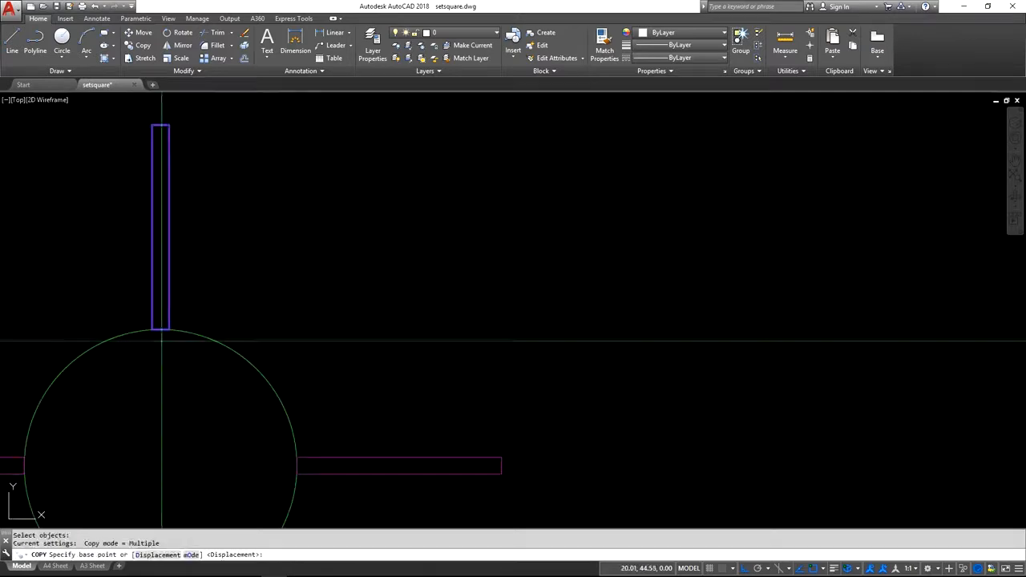
scroll(165, 355, down, 6)
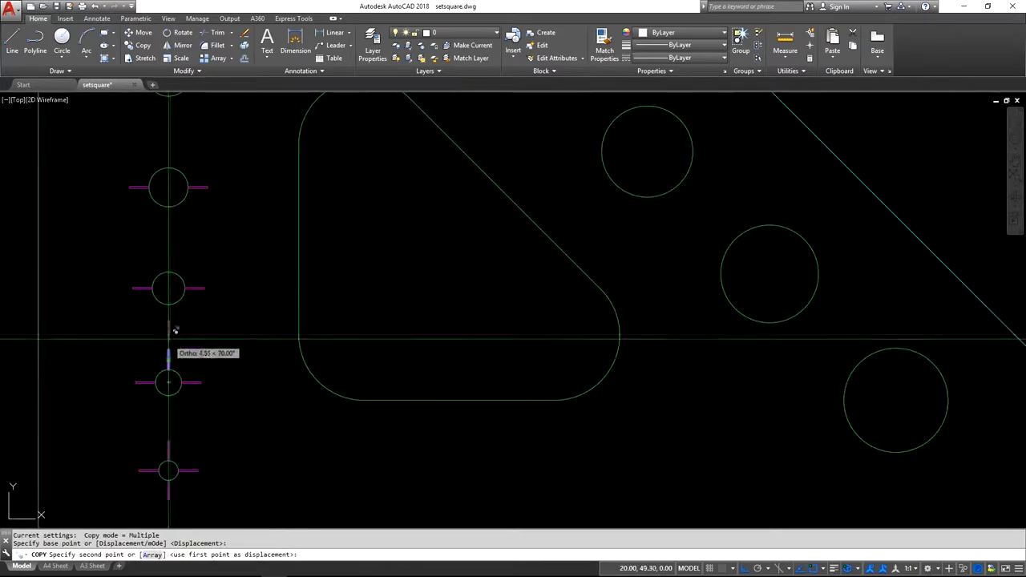
click(174, 264)
click(168, 271)
click(168, 168)
middle_drag(176, 125, 169, 380)
click(168, 298)
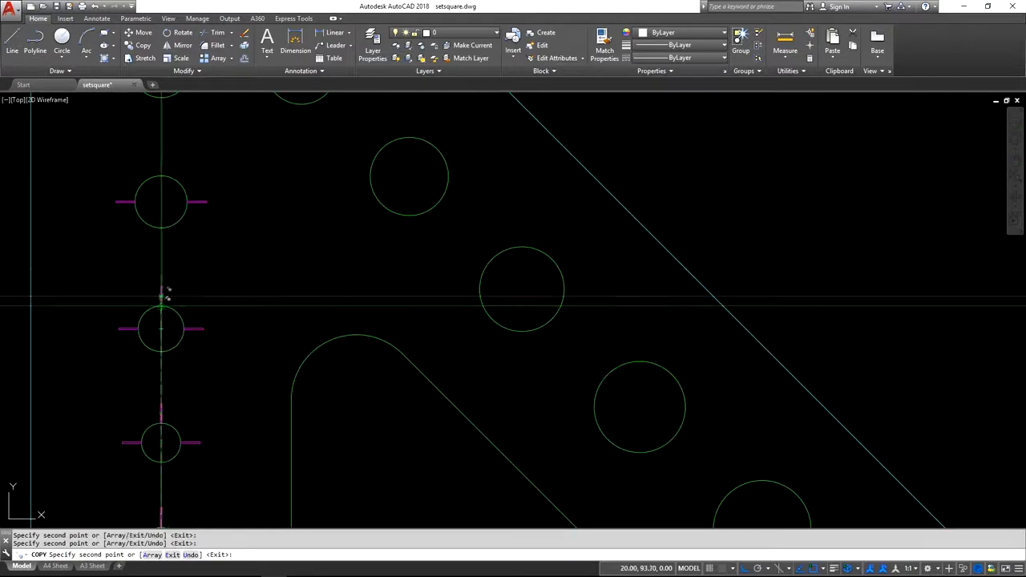
Place further copies of the upper mark on the top quadrants of the sixth, seventh and eighth holes and finish copying
click(161, 176)
middle_drag(163, 141, 169, 363)
click(168, 258)
middle_drag(174, 220, 164, 316)
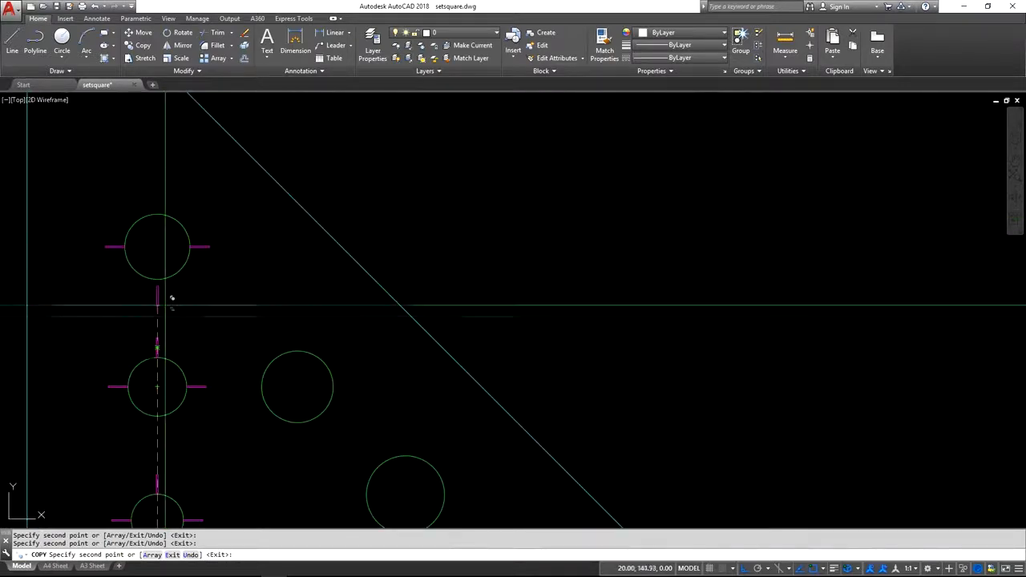
click(157, 214)
key(Return)
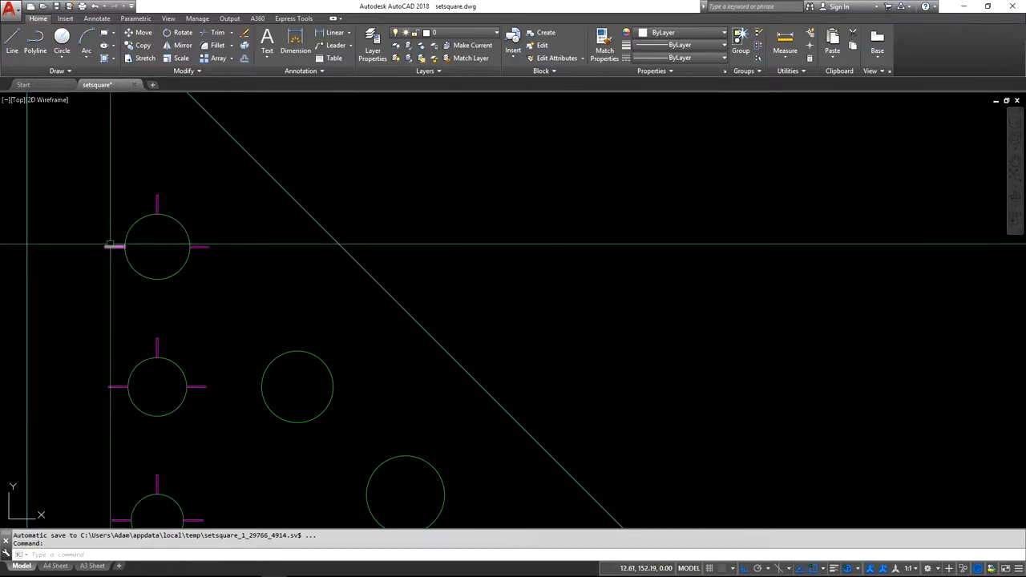
Mirror the second hole's upper mark about a horizontal line through that hole's centre, keeping the original
scroll(160, 245, down, 5)
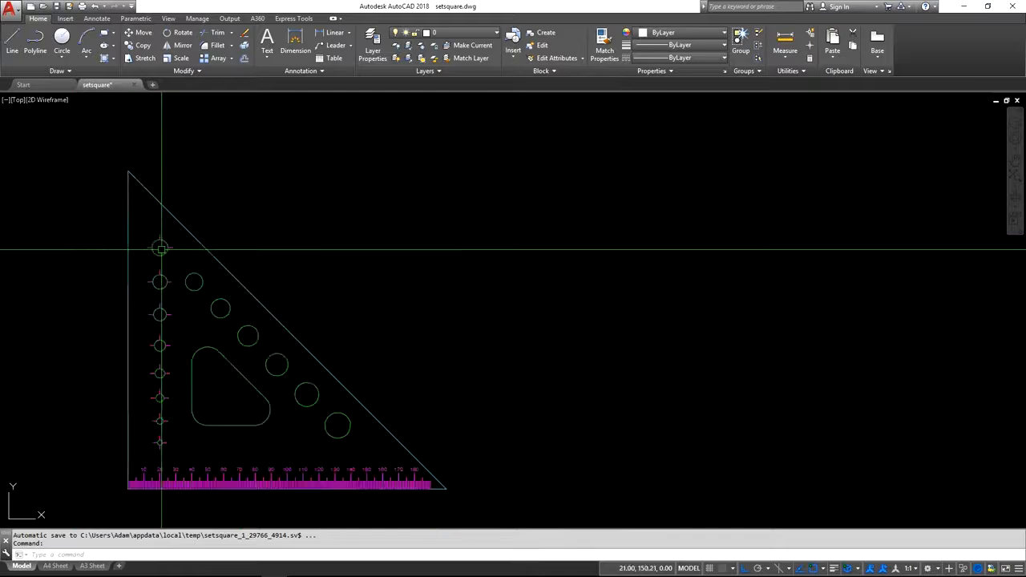
scroll(153, 448, up, 5)
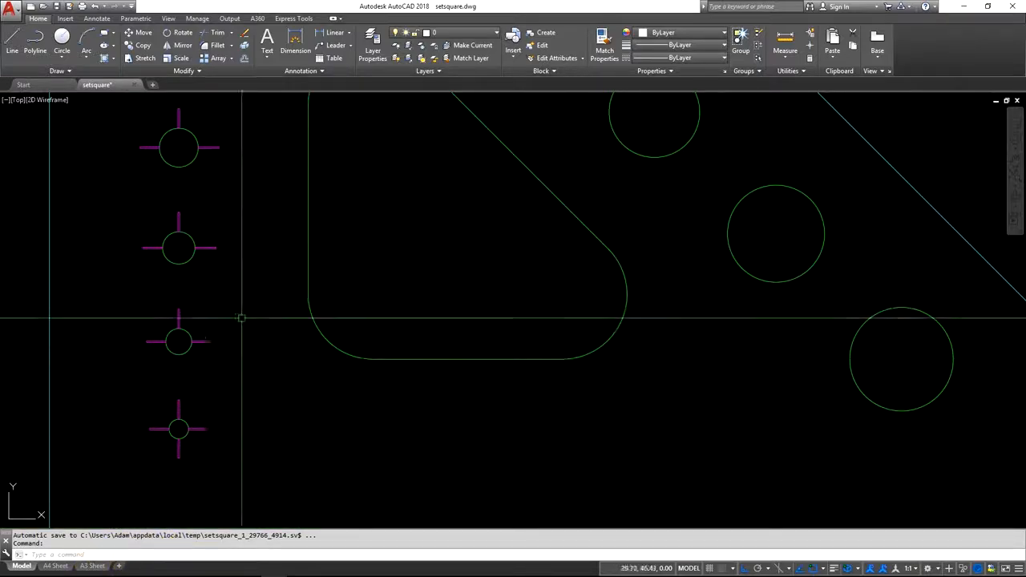
text(m)
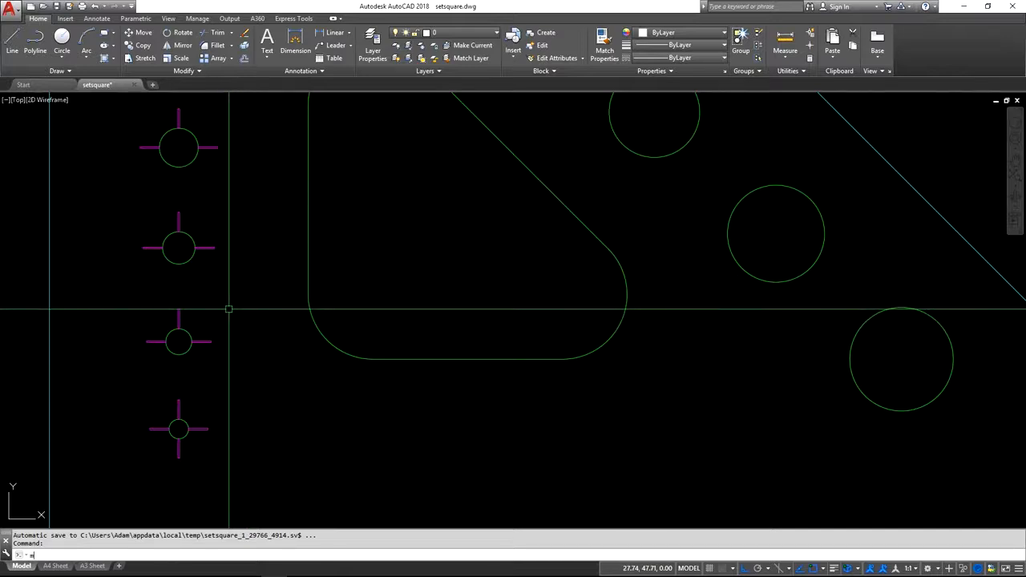
key(Return)
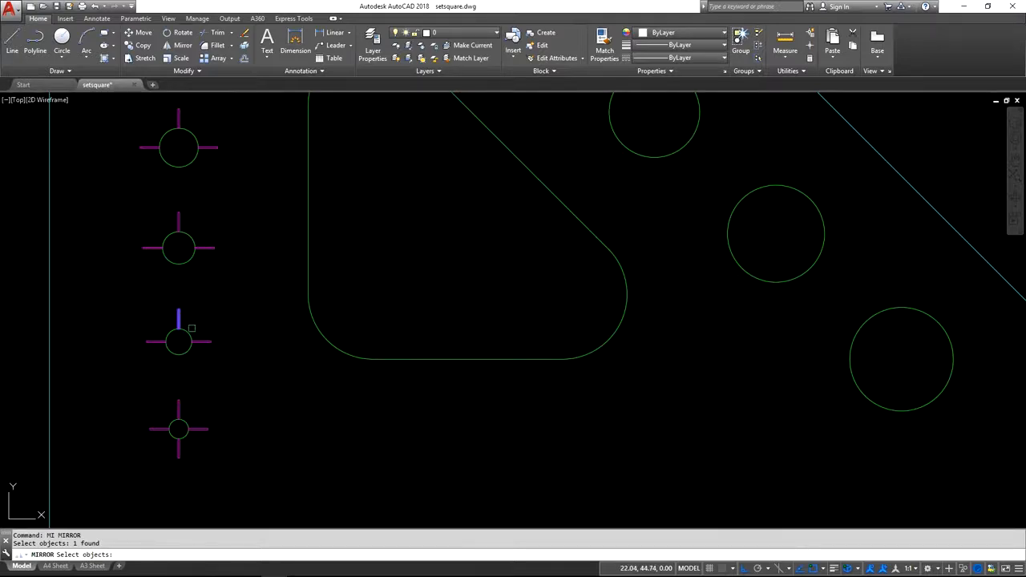
key(Return)
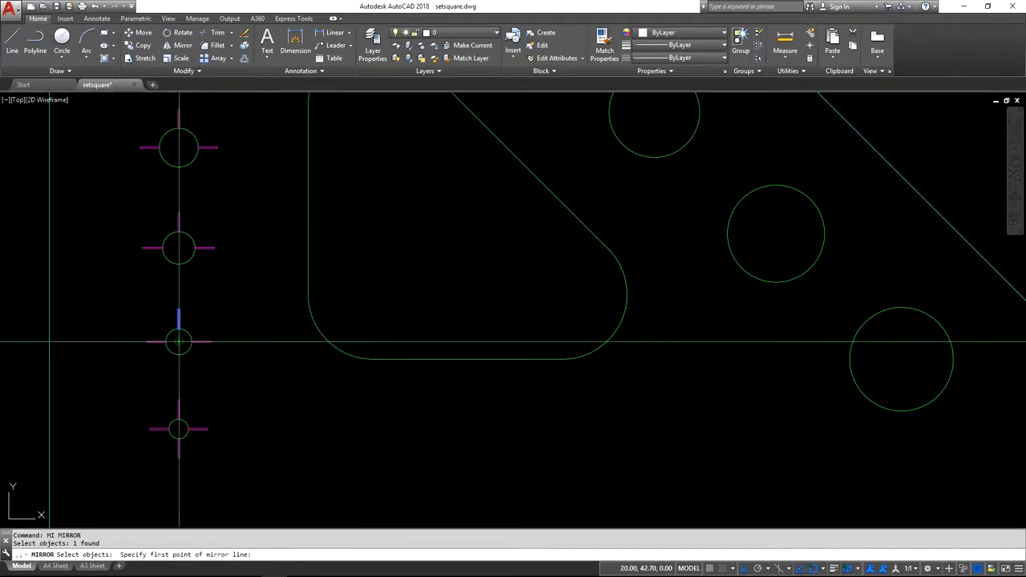
click(179, 342)
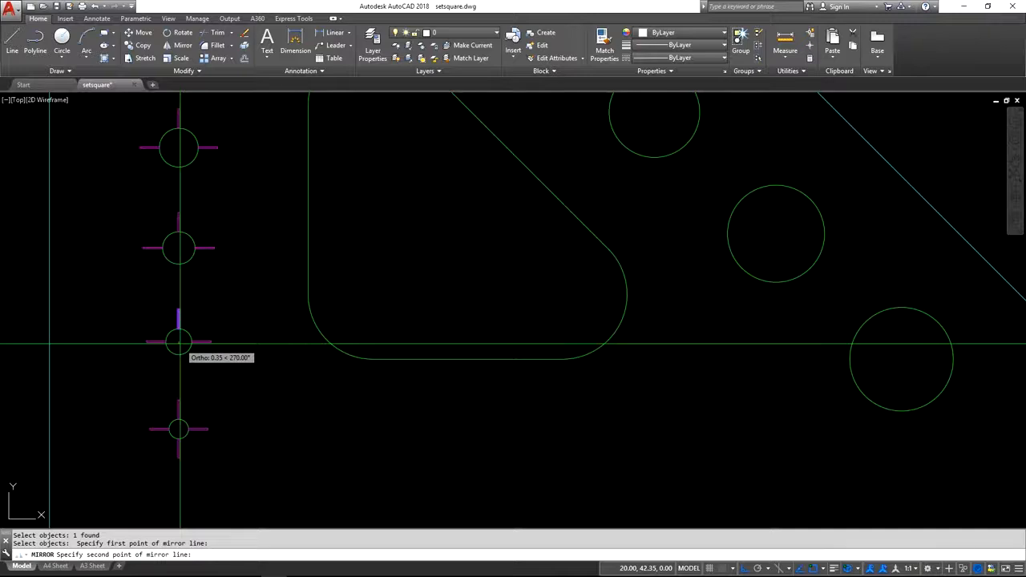
click(253, 345)
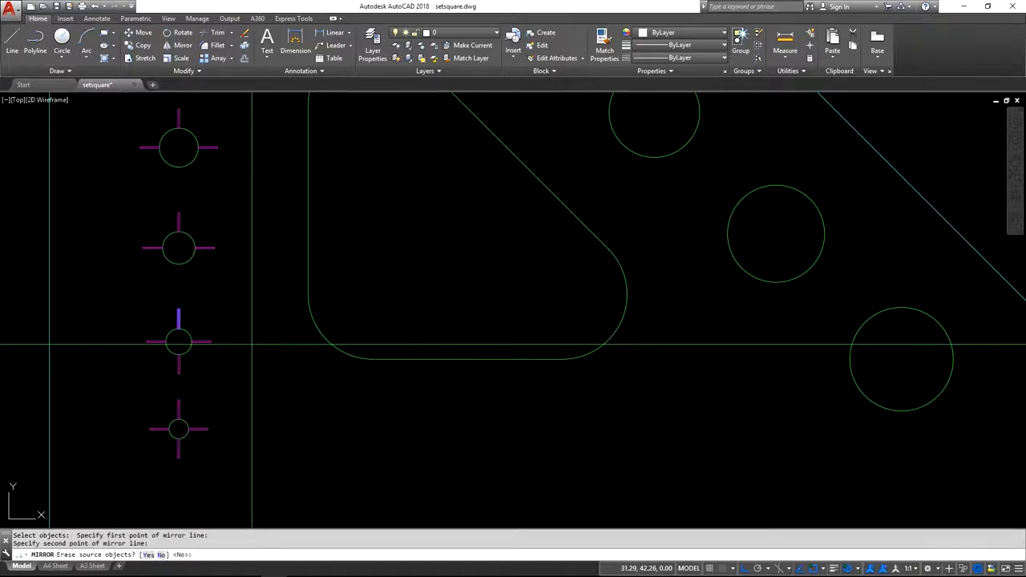
key(Return)
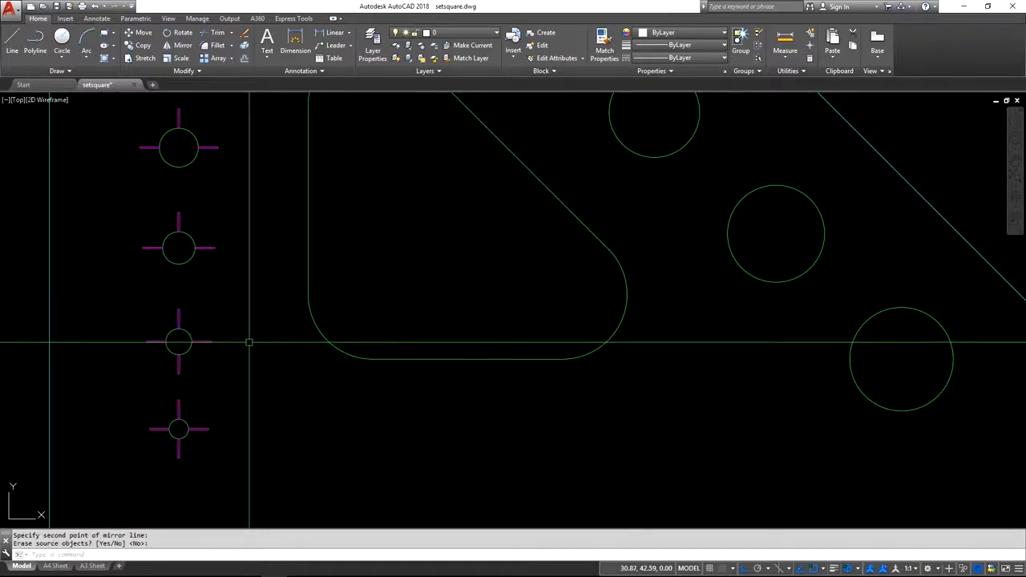
Mirror the third hole's upper mark about a horizontal line through that hole's centre, keeping the original
key(Return)
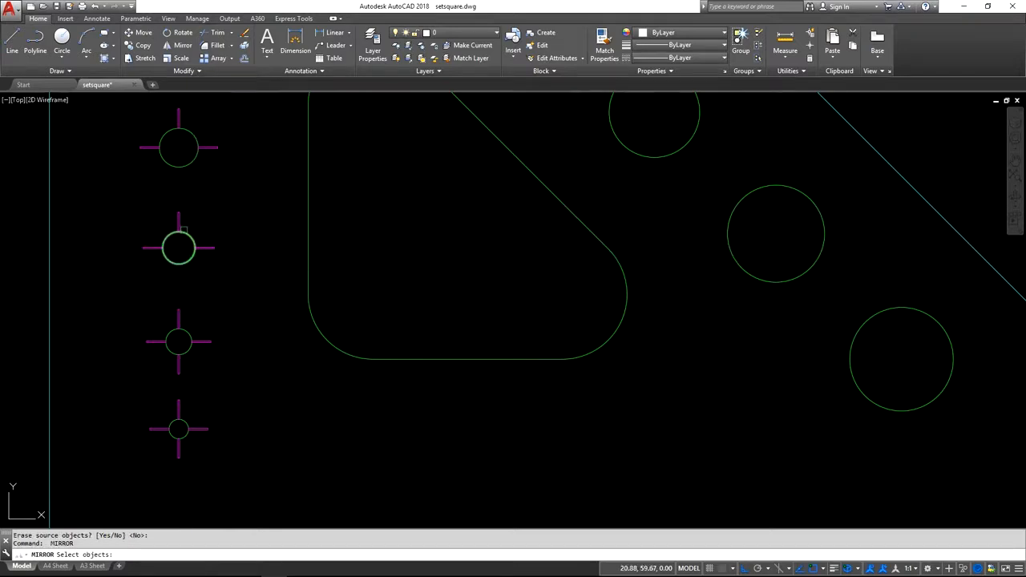
key(Return)
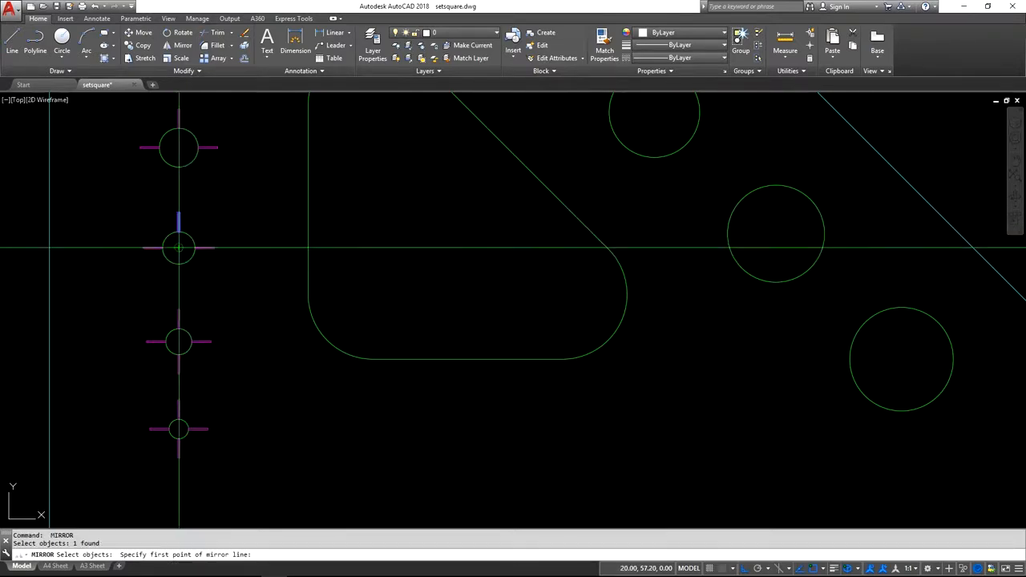
click(179, 248)
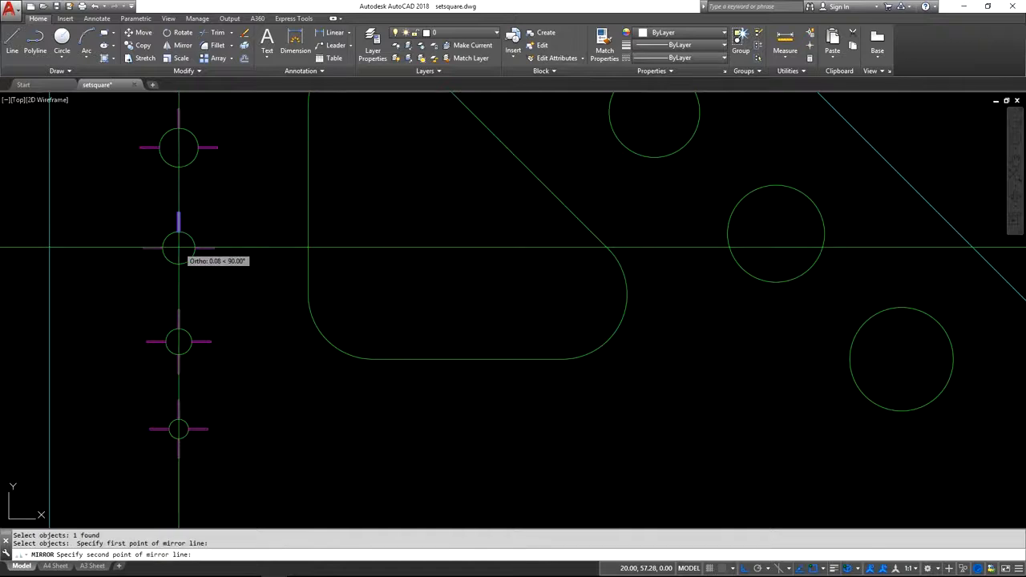
click(254, 251)
key(Return)
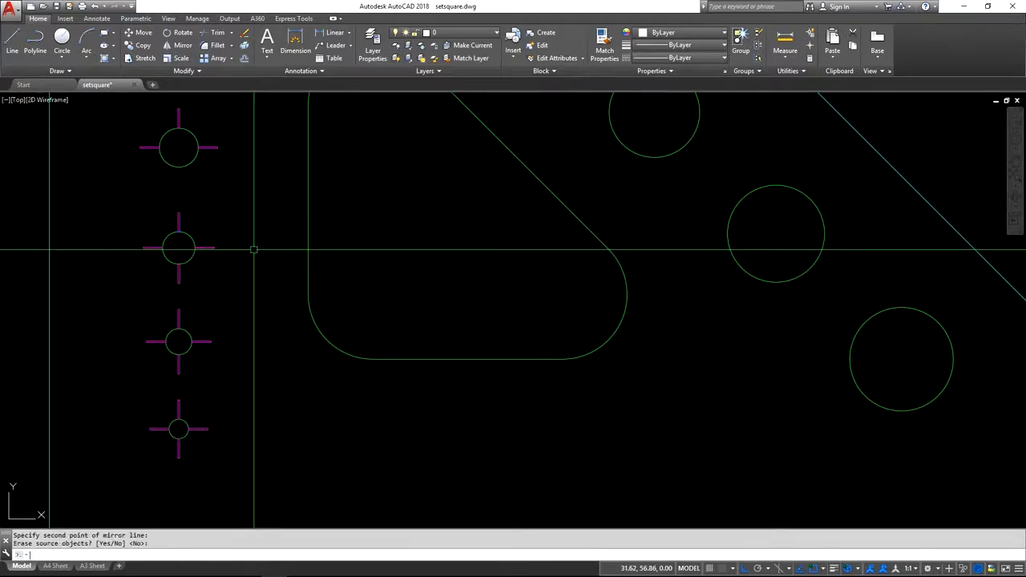
Mirror the fourth hole's upper mark about a horizontal line through that hole's centre, keeping the original
middle_drag(238, 232, 245, 343)
key(Return)
key(Return)
click(185, 261)
click(276, 264)
key(Return)
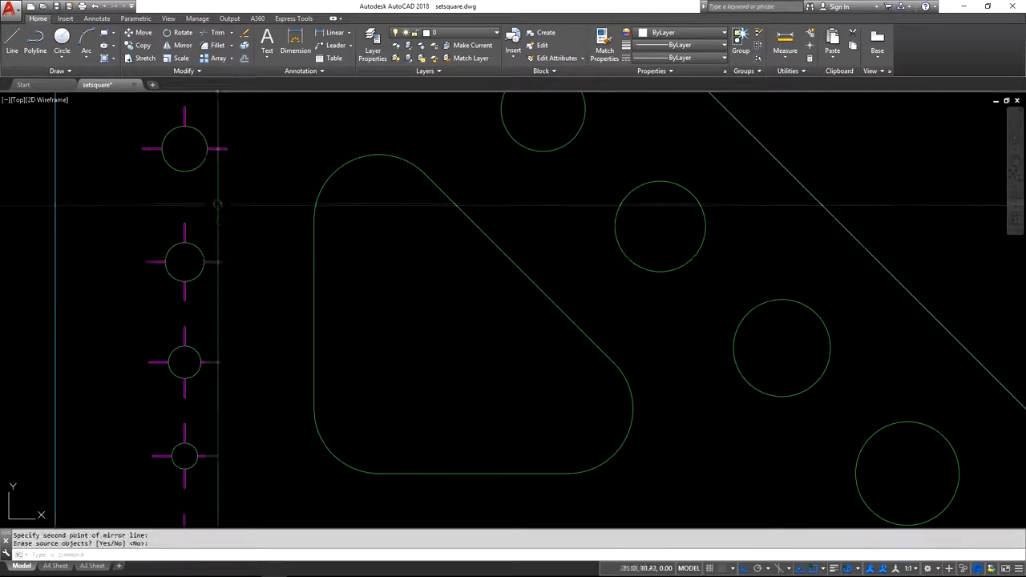
Mirror the fifth hole's upper mark about a horizontal line through that hole's centre, keeping the original
middle_drag(188, 124, 192, 218)
key(Return)
key(Return)
click(191, 244)
click(265, 240)
key(Return)
Mirror the sixth hole's upper mark about a horizontal line through that hole's centre, keeping the original
middle_drag(234, 172, 234, 207)
middle_drag(194, 111, 194, 206)
key(Return)
click(190, 212)
key(Return)
click(189, 251)
click(268, 250)
key(Return)
Mirror the seventh hole's upper mark about a horizontal line through that hole's centre, keeping the original
middle_drag(235, 169, 251, 343)
click(210, 251)
key(Return)
click(209, 291)
click(275, 292)
key(Return)
Mirror the topmost hole's upper mark about a horizontal line through that hole's centre, keeping the original
key(Return)
click(209, 109)
key(Return)
click(209, 152)
click(315, 152)
scroll(264, 232, down, 4)
scroll(236, 263, down, 2)
scroll(240, 246, up, 2)
middle_drag(231, 252, 202, 292)
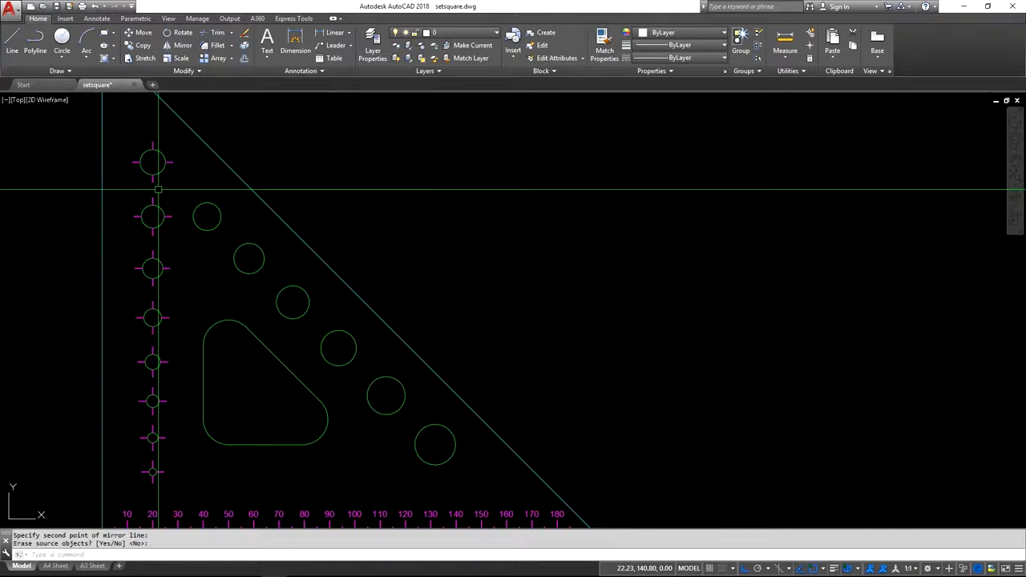
Copy the topmost column hole's upper mark from its lower edge midpoint to the top quadrant of the first hole in the diagonal row
scroll(152, 197, up, 6)
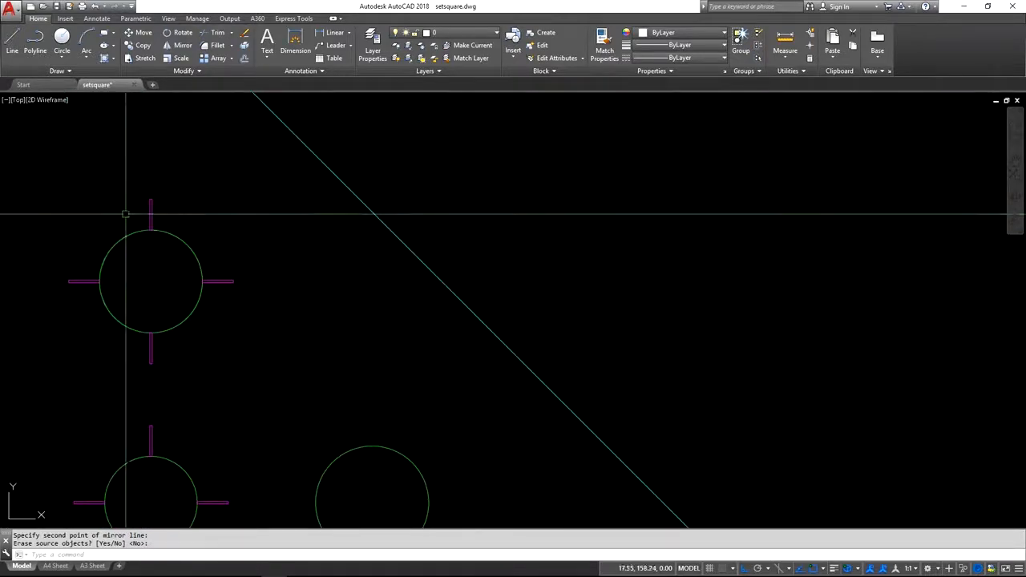
click(144, 46)
scroll(147, 203, up, 5)
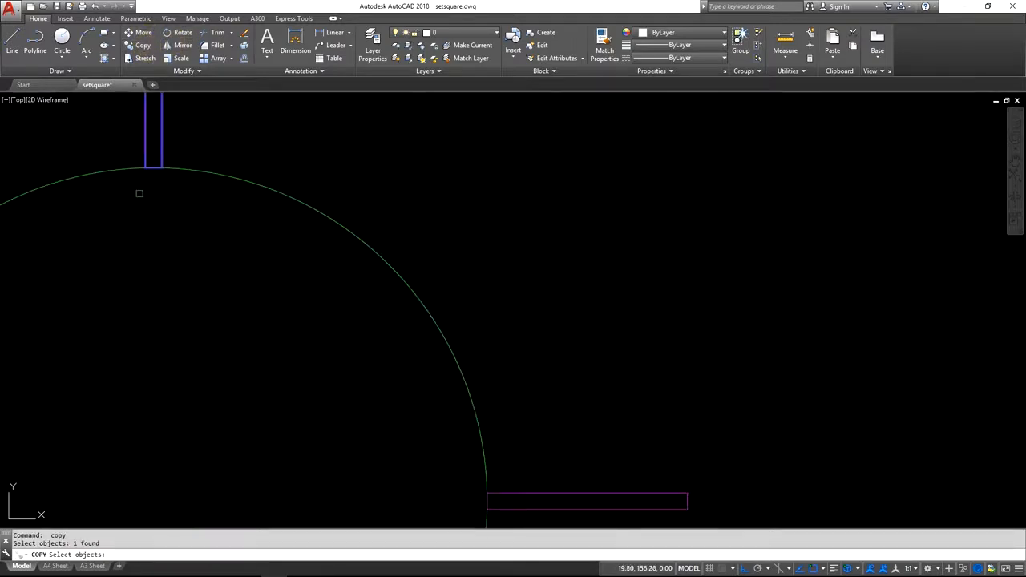
key(Return)
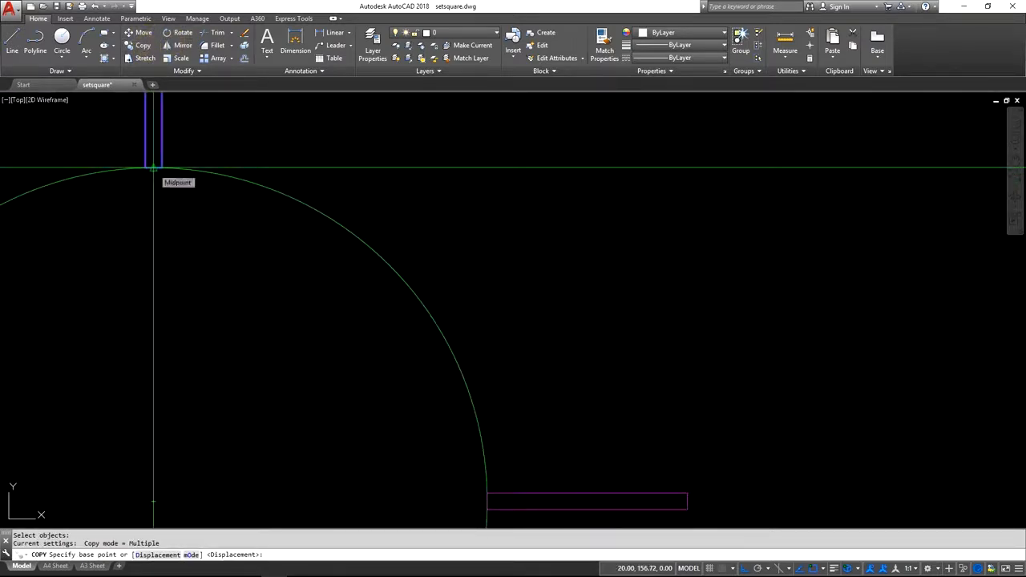
click(153, 168)
scroll(154, 168, down, 6)
scroll(288, 216, up, 2)
middle_drag(288, 217, 261, 207)
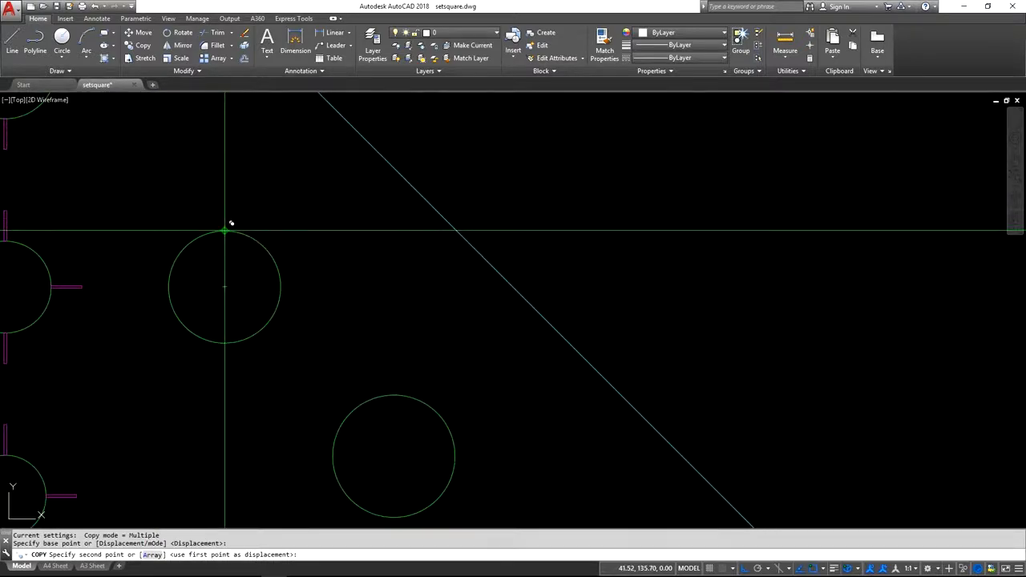
click(224, 231)
key(Return)
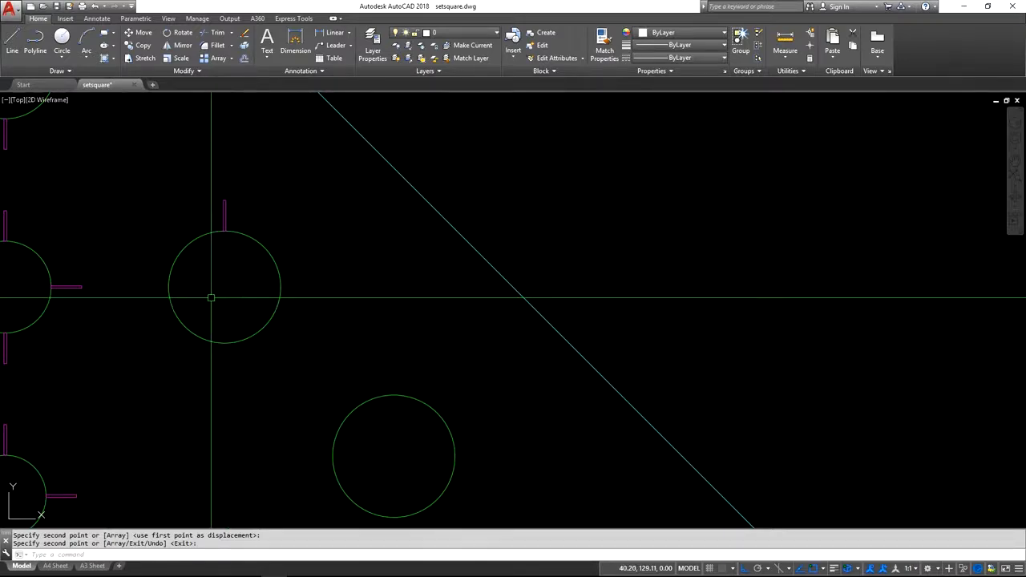
Create an associative polar array of the first diagonal hole's upper mark around that hole's centre with 4 items over 360 degrees
click(231, 60)
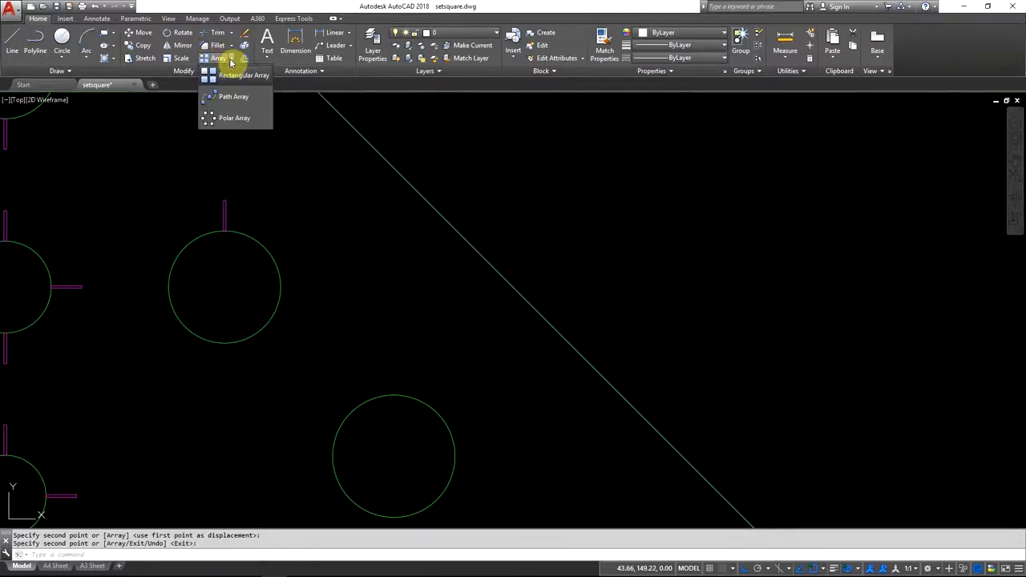
click(223, 118)
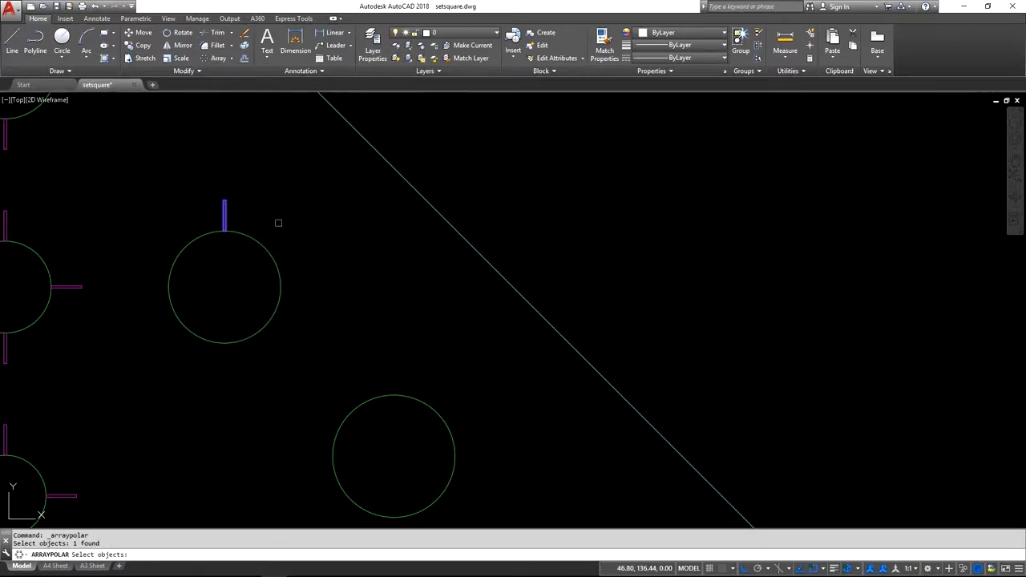
key(Return)
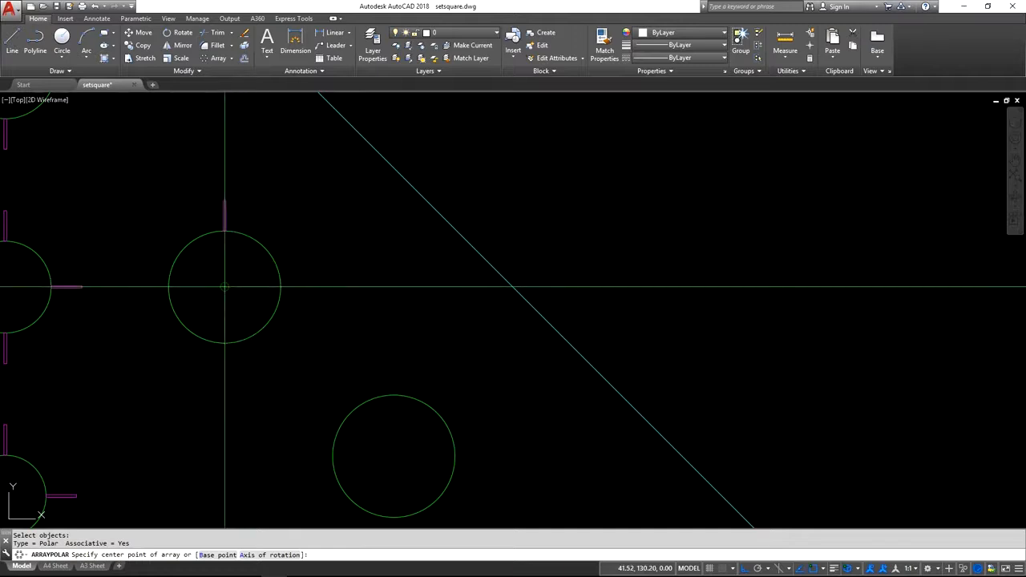
click(224, 286)
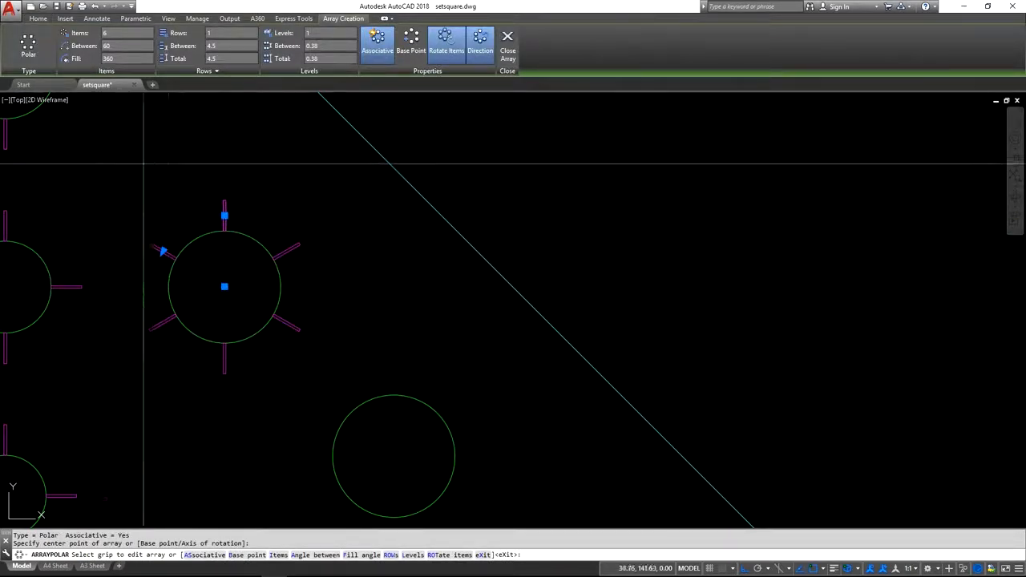
click(105, 34)
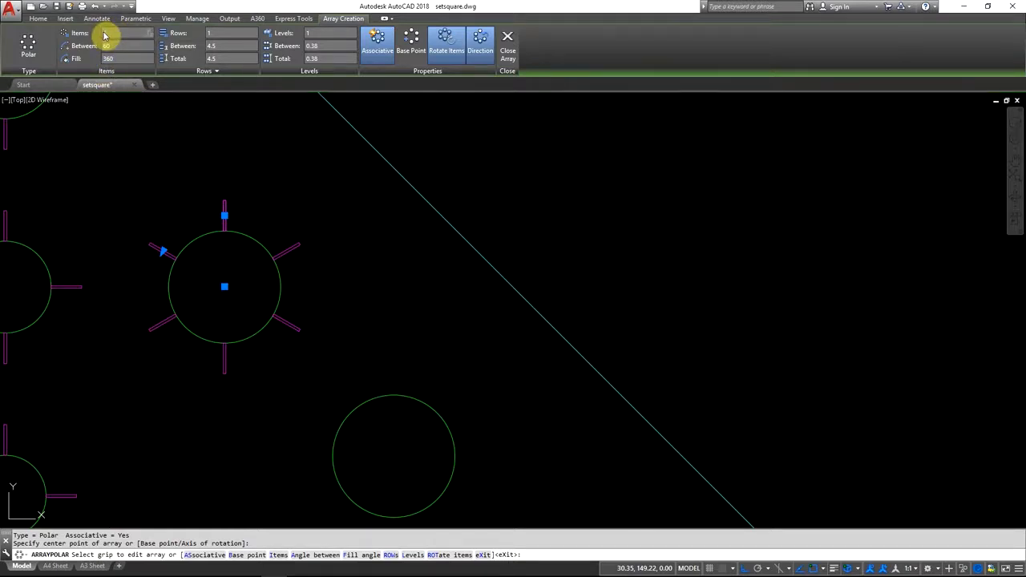
text(4)
key(Return)
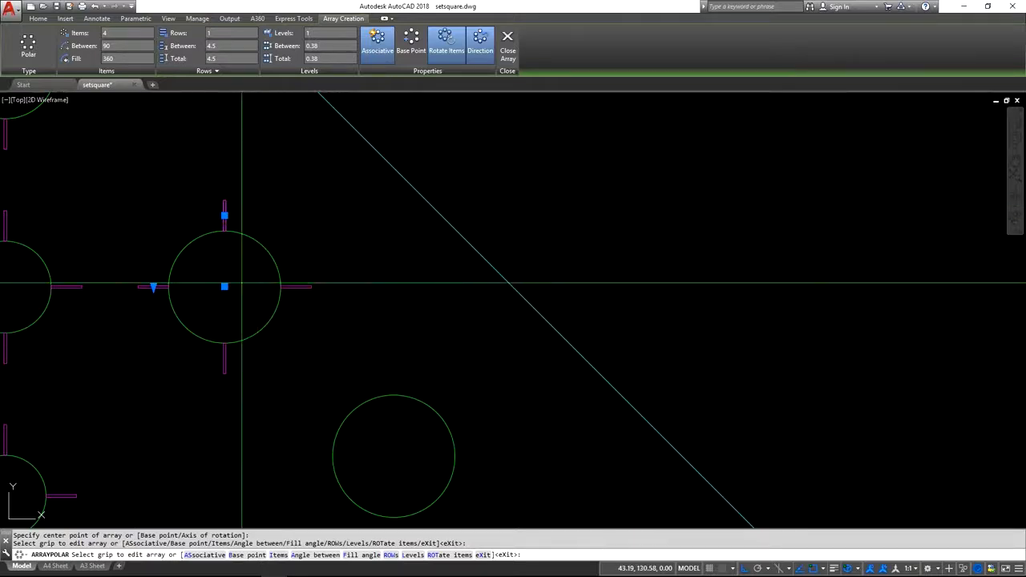
click(507, 53)
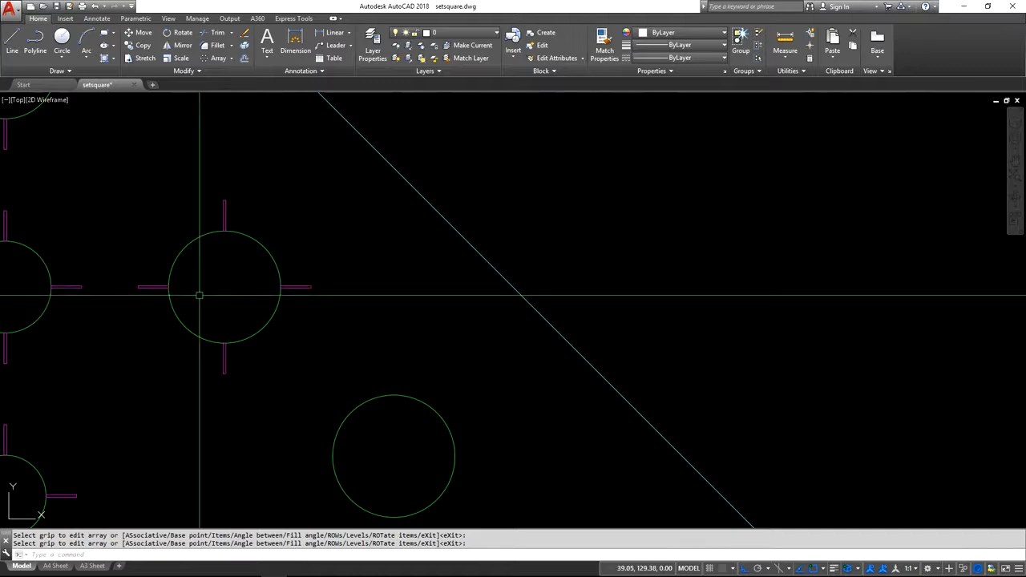
Copy the four-mark polar array from the first diagonal hole's centre to the second diagonal hole's centre
click(144, 45)
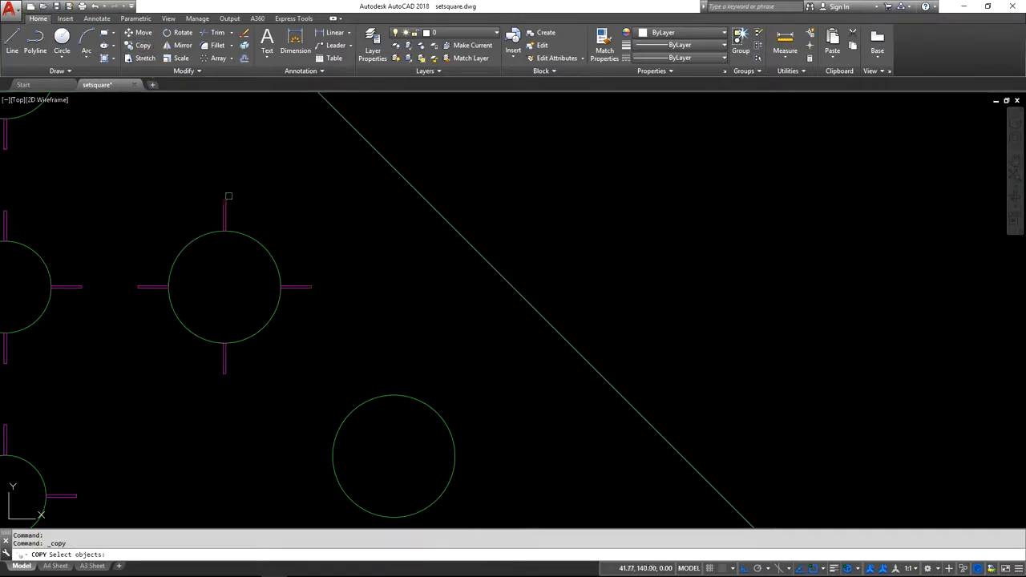
key(Return)
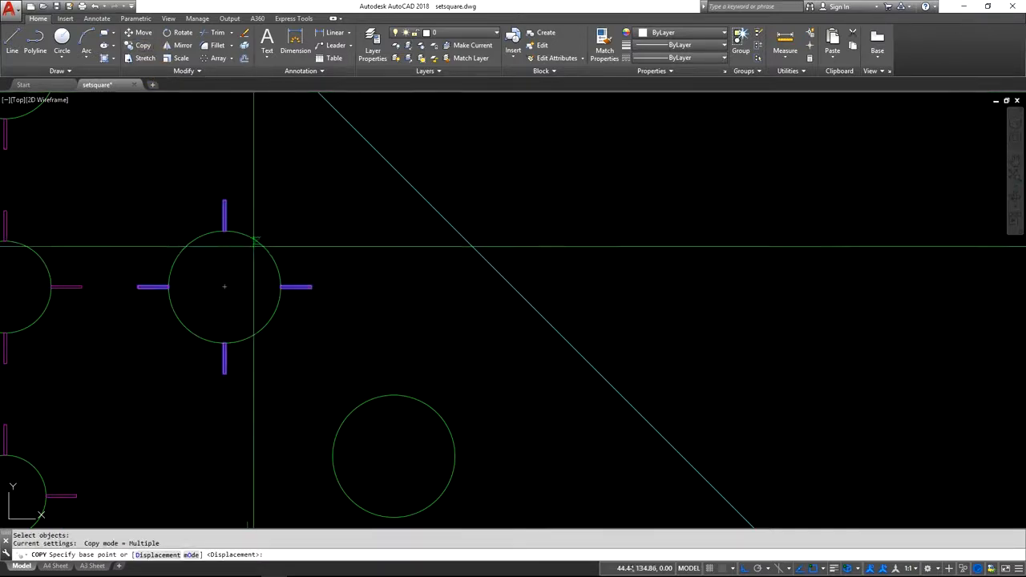
click(224, 286)
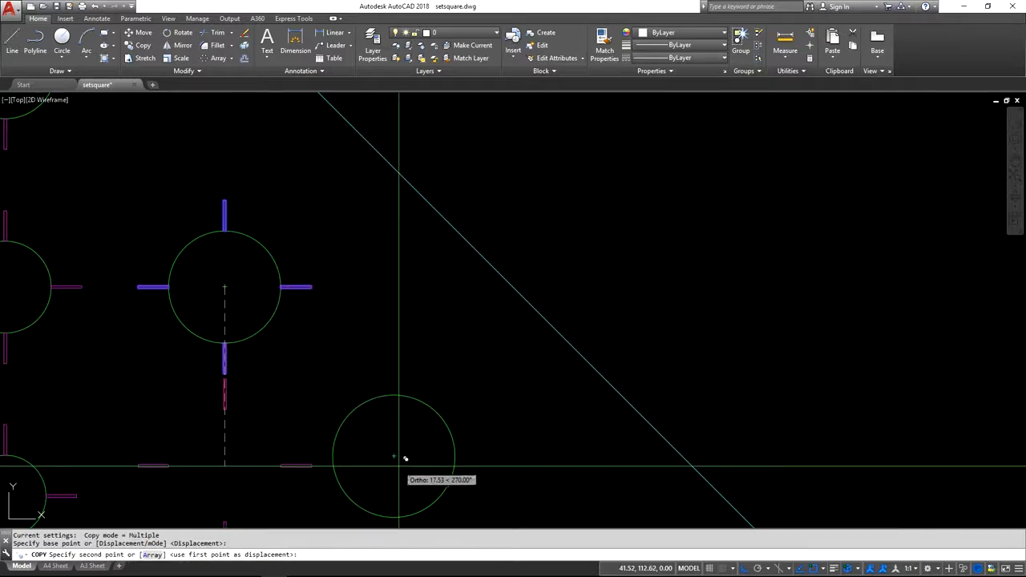
click(394, 445)
key(Return)
Set the radius of the second diagonal hole's mark array to 7.5 and finish editing the array
scroll(273, 250, up, 5)
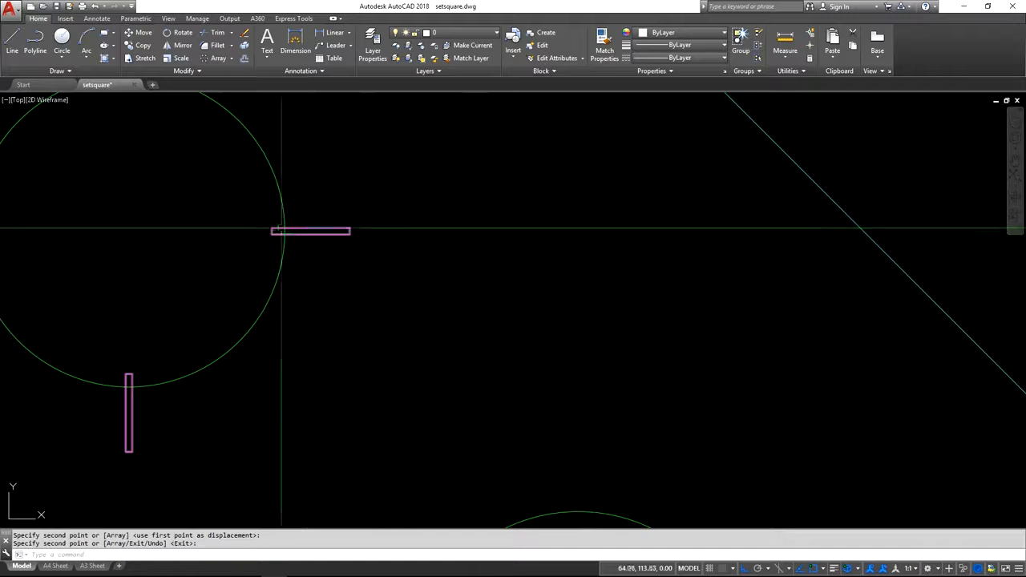
scroll(334, 247, down, 5)
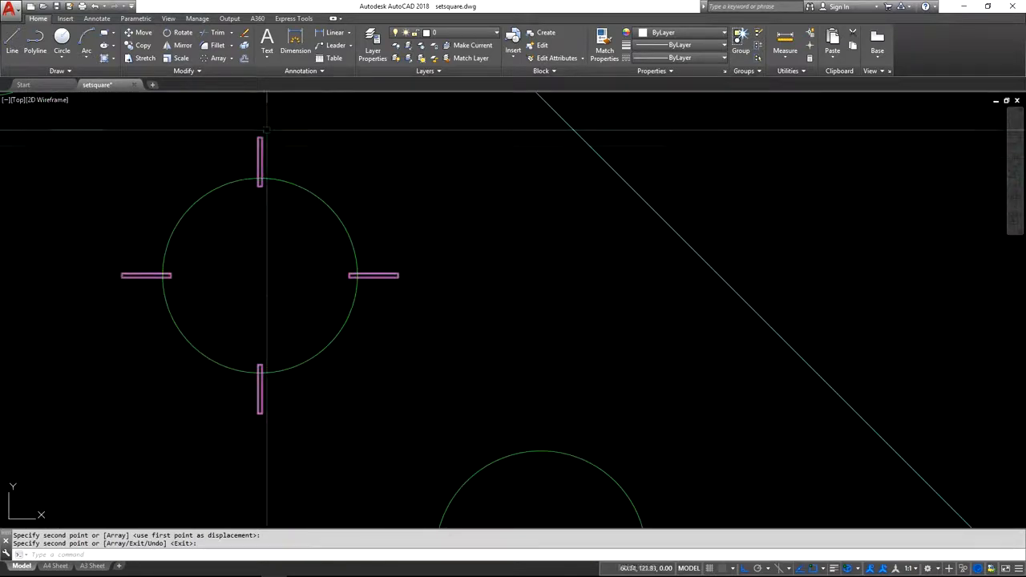
key(Return)
click(367, 275)
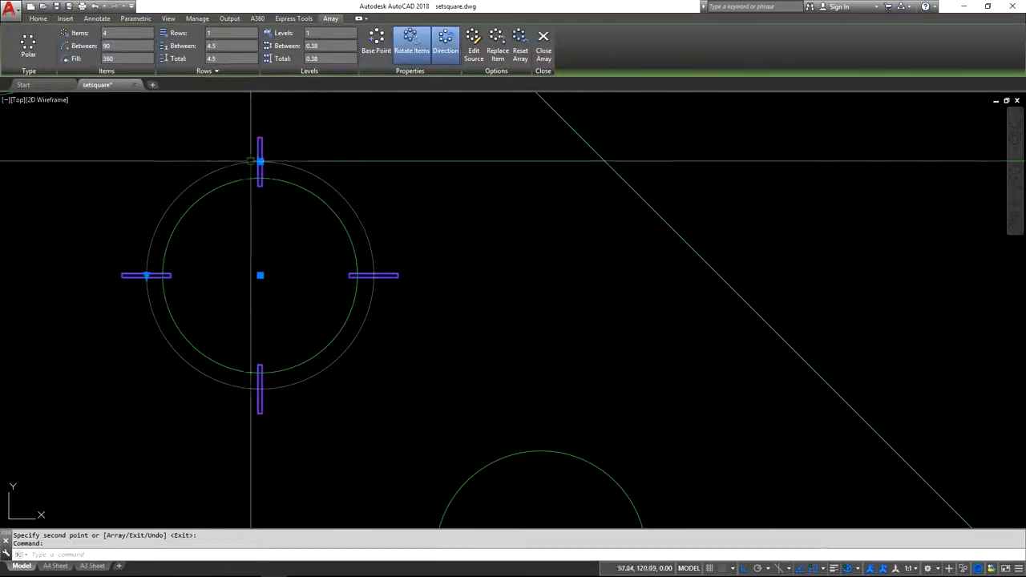
mouse_move(260, 164)
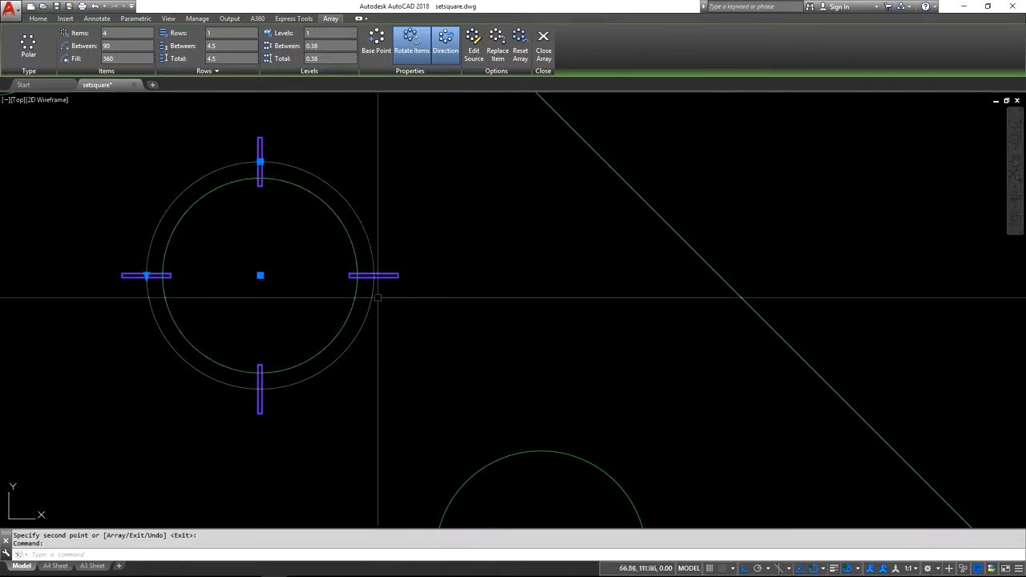
click(260, 161)
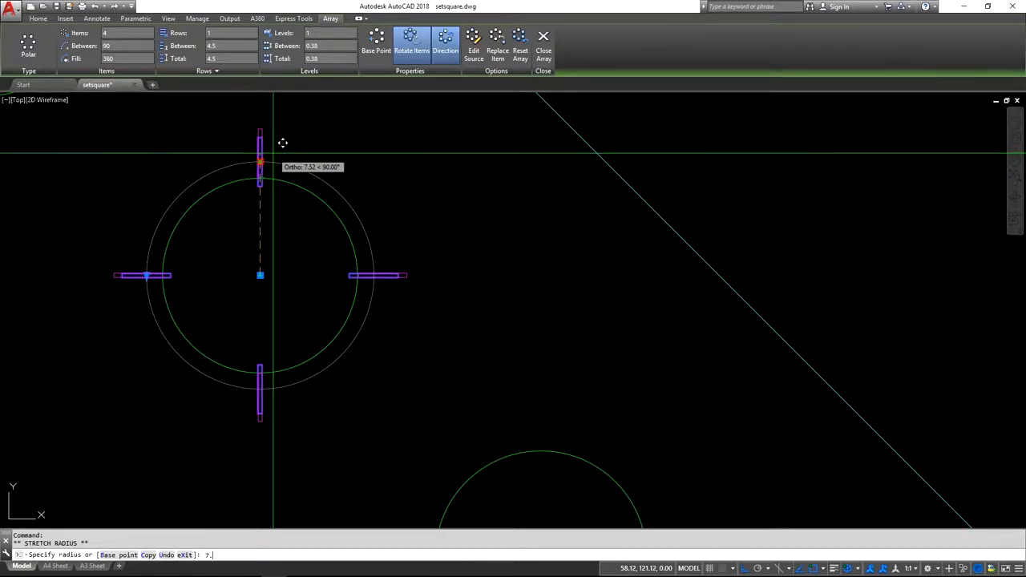
key(Return)
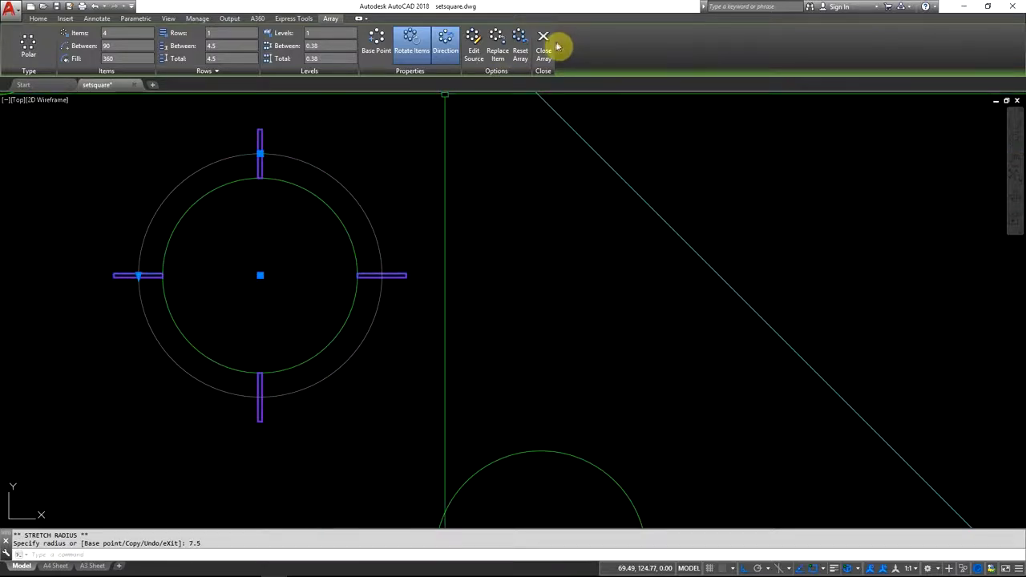
click(542, 52)
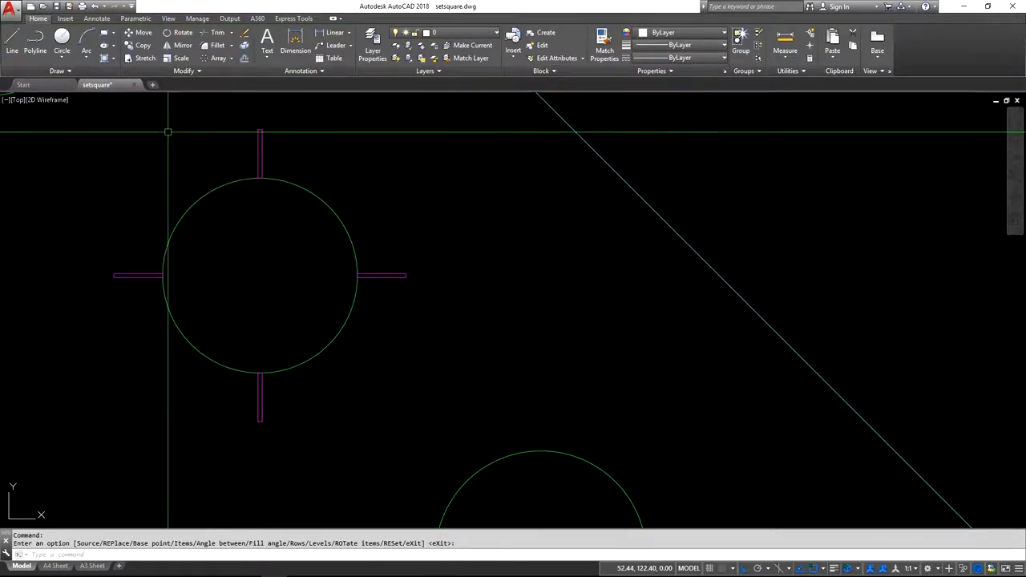
Copy the second diagonal hole's mark array from its centre to the centres of the four remaining larger diagonal holes
click(141, 46)
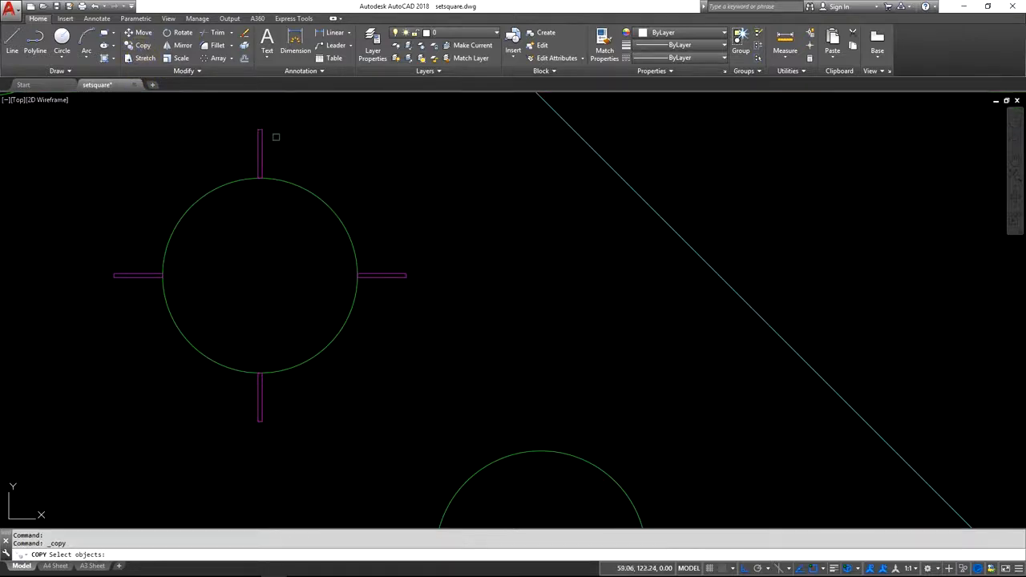
key(Return)
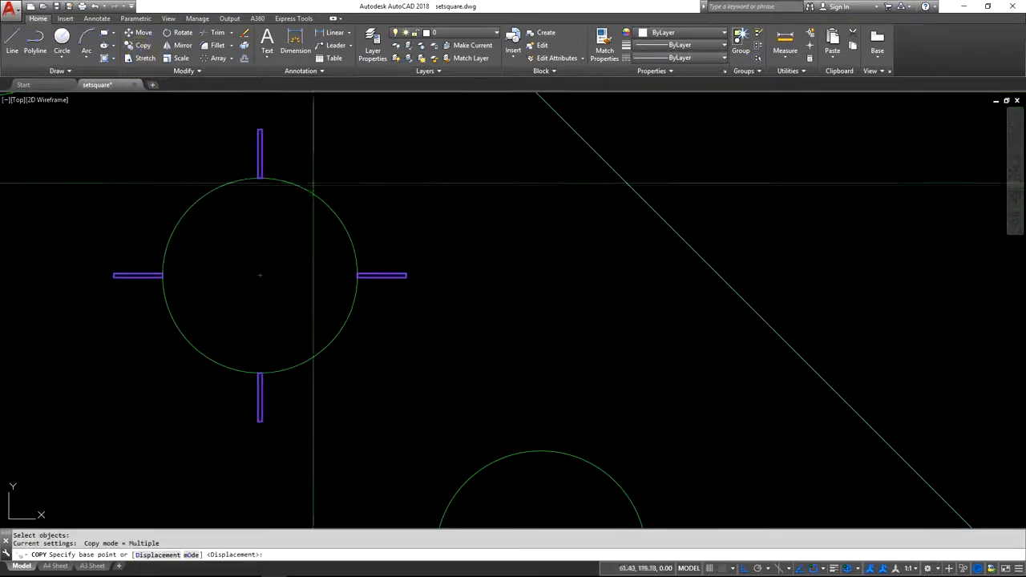
click(260, 275)
scroll(198, 205, down, 6)
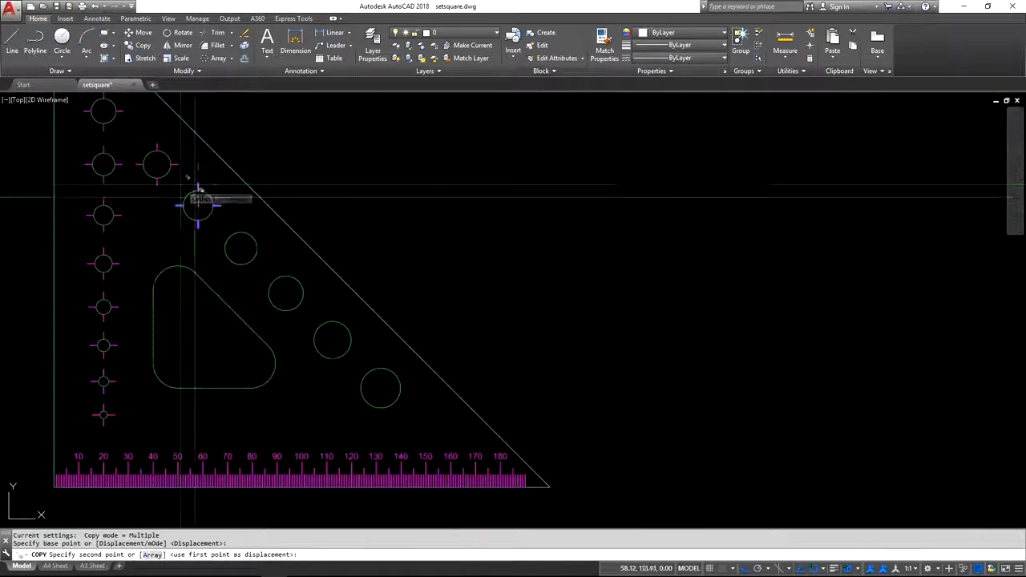
click(241, 248)
click(286, 293)
click(332, 340)
click(380, 388)
key(Return)
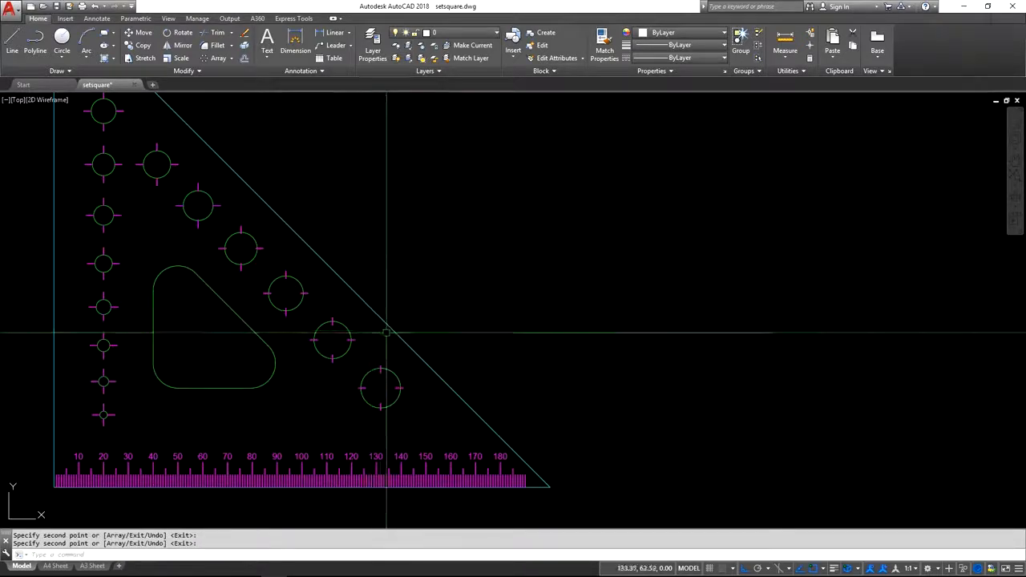
Set the radius of the third diagonal hole's mark array to 8 and finish editing the array
scroll(207, 198, up, 8)
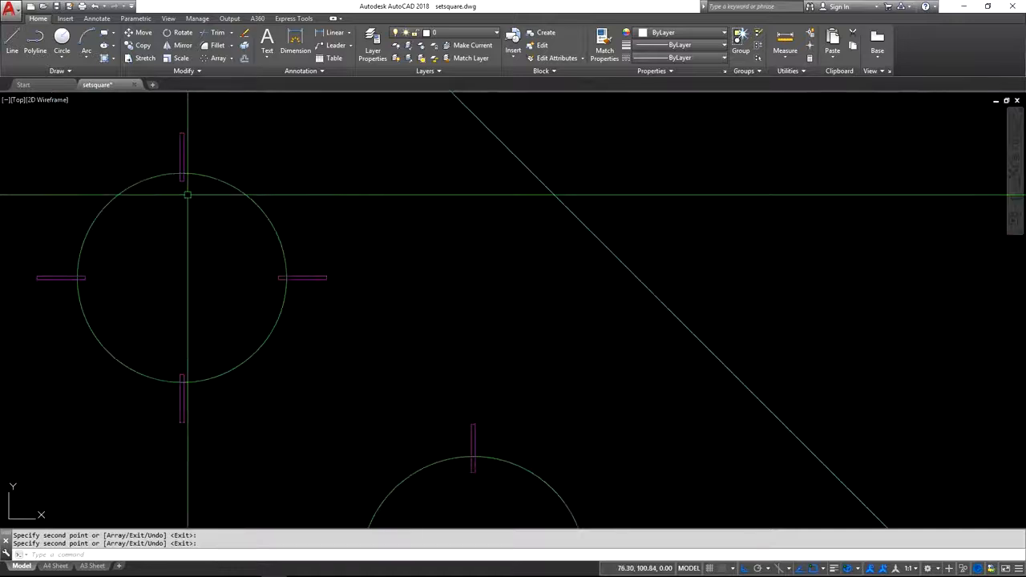
click(182, 162)
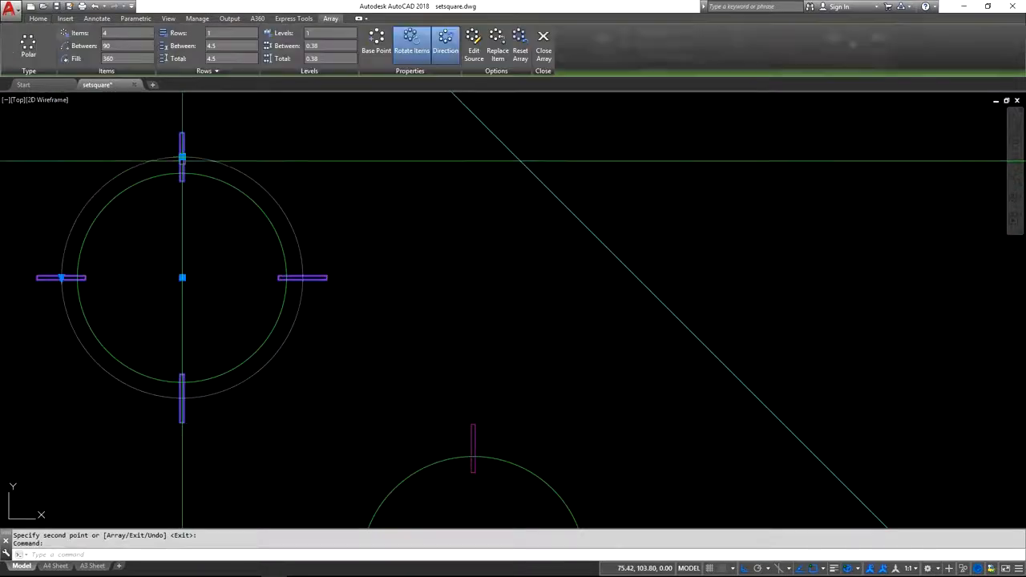
click(182, 156)
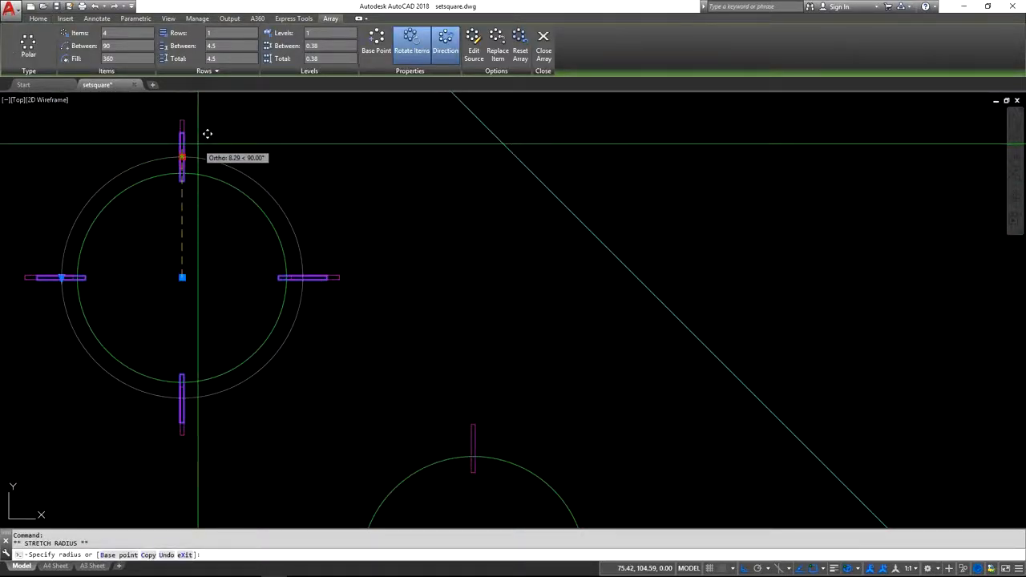
key(Return)
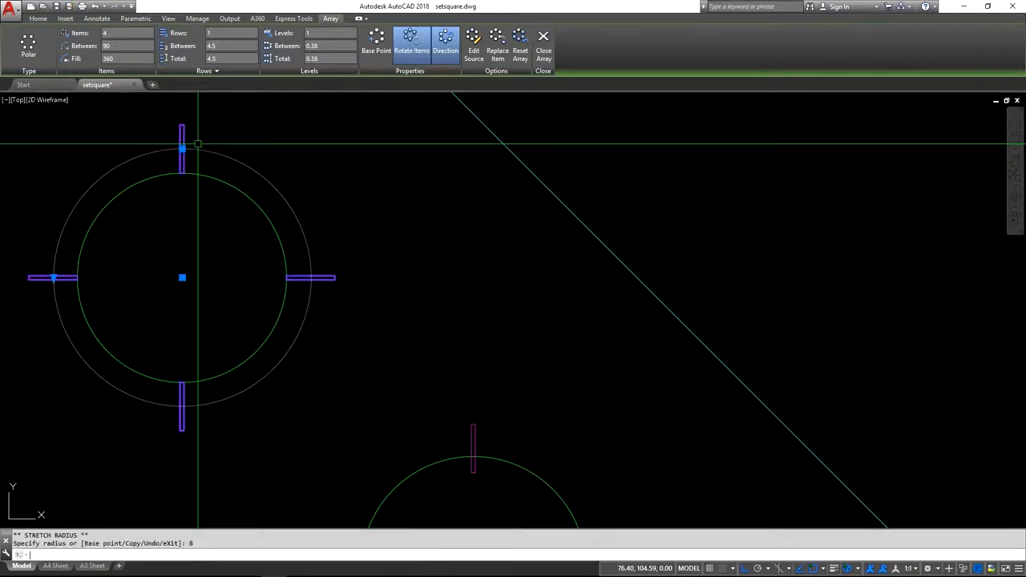
scroll(277, 137, down, 2)
key(Escape)
Set the radius of the fourth diagonal hole's mark array to 8.5 and finish editing the array
click(397, 329)
click(397, 336)
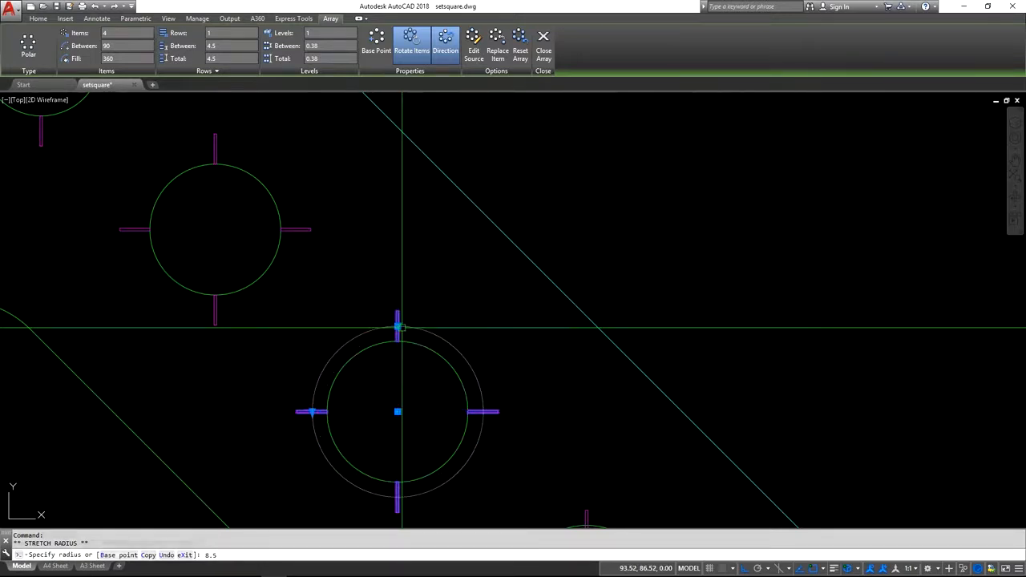
key(Return)
key(Escape)
Set the radius of the fifth diagonal hole's mark array to 9 and finish editing the array
mouse_move(590, 462)
middle_down()
mouse_move(553, 371)
mouse_move(308, 151)
mouse_move(278, 140)
middle_up()
click(276, 197)
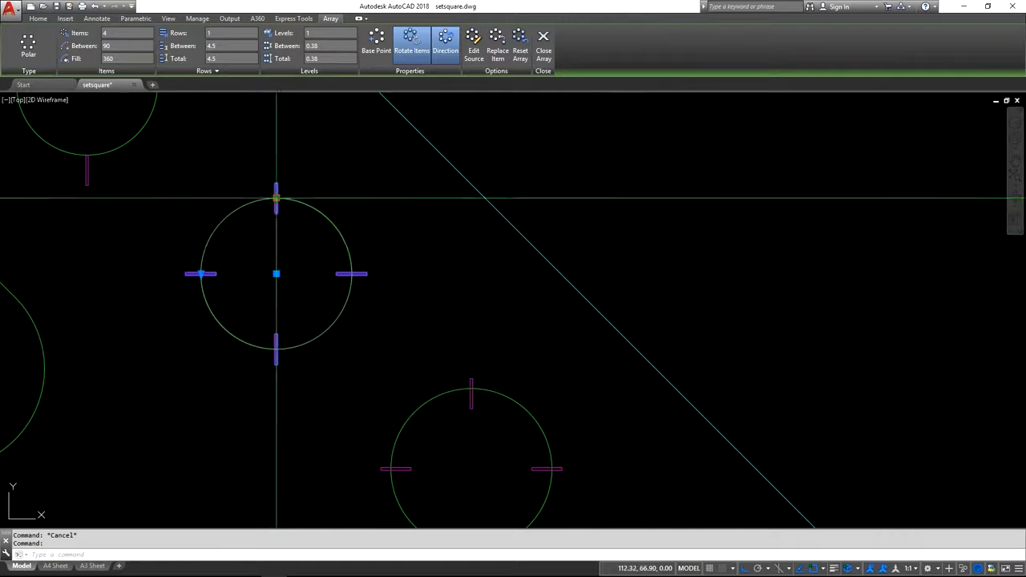
click(276, 197)
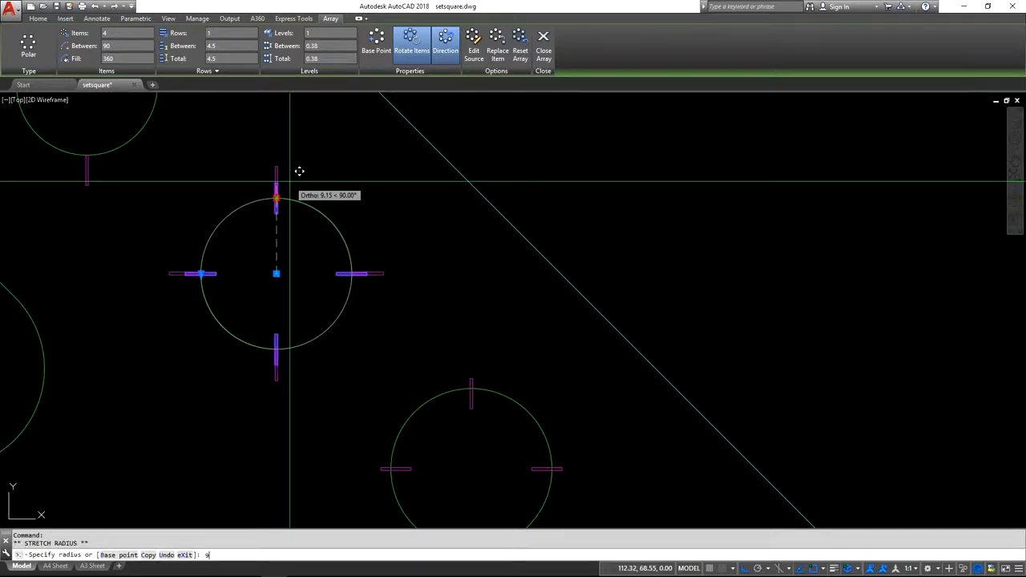
text(9)
key(Return)
key(Escape)
Set the radius of the last, largest diagonal hole's mark array to 9.5 and finish editing the array
click(466, 387)
click(471, 393)
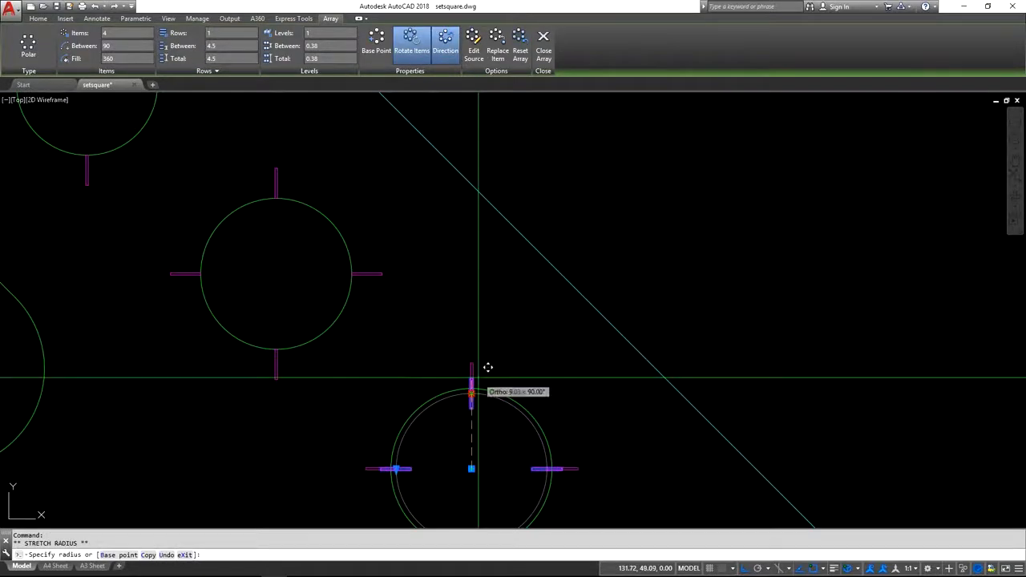
text(9.5)
key(Return)
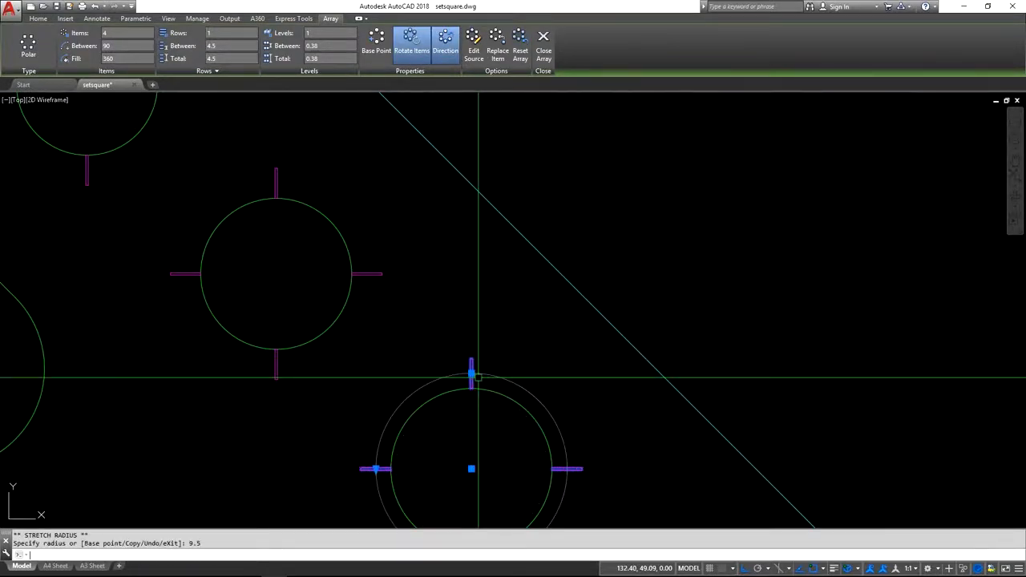
scroll(426, 248, down, 4)
key(Escape)
scroll(369, 329, down, 5)
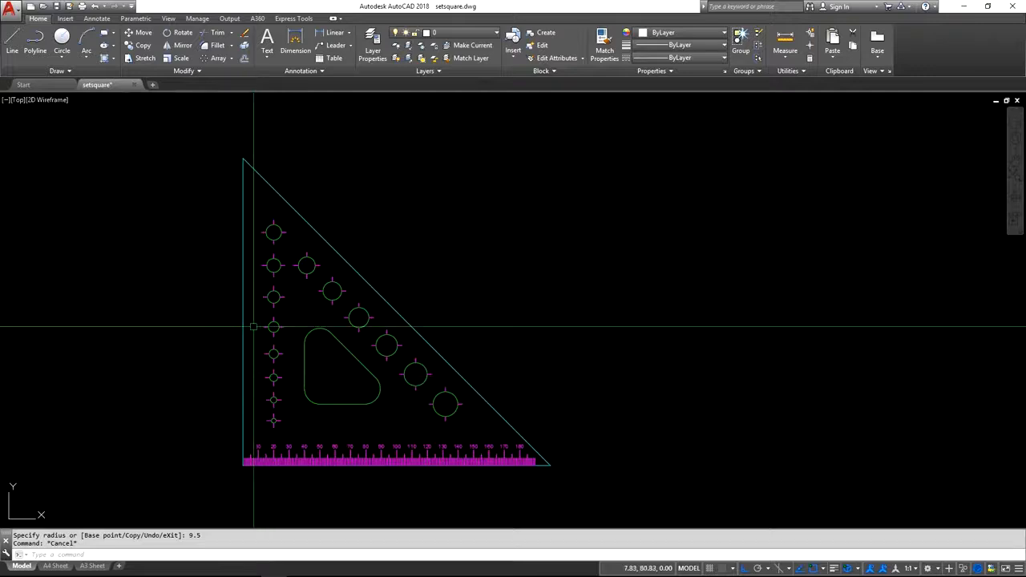
Explode the mark arrays around all six diagonal holes into individual marks
scroll(337, 300, up, 4)
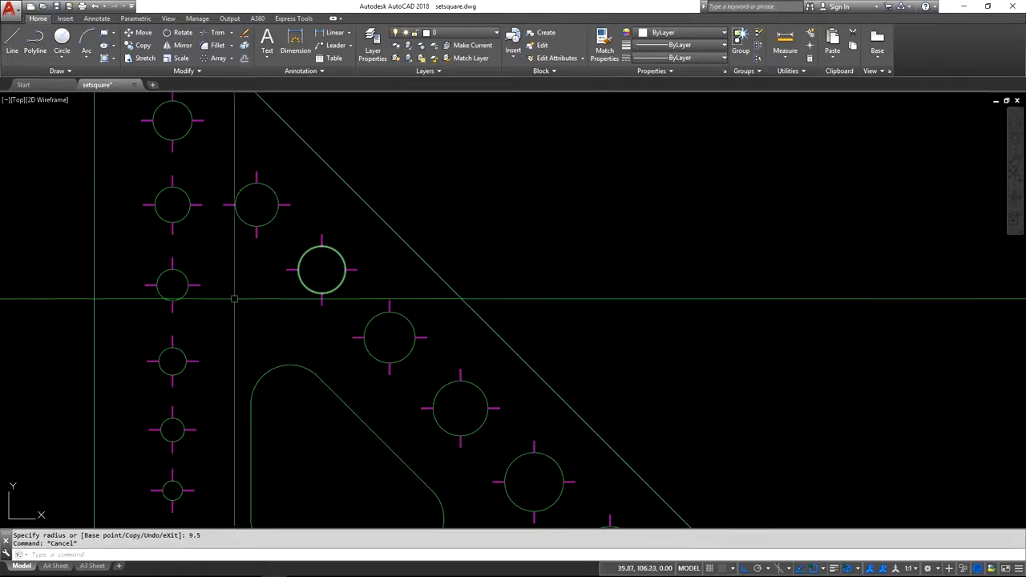
scroll(298, 332, up, 3)
click(355, 291)
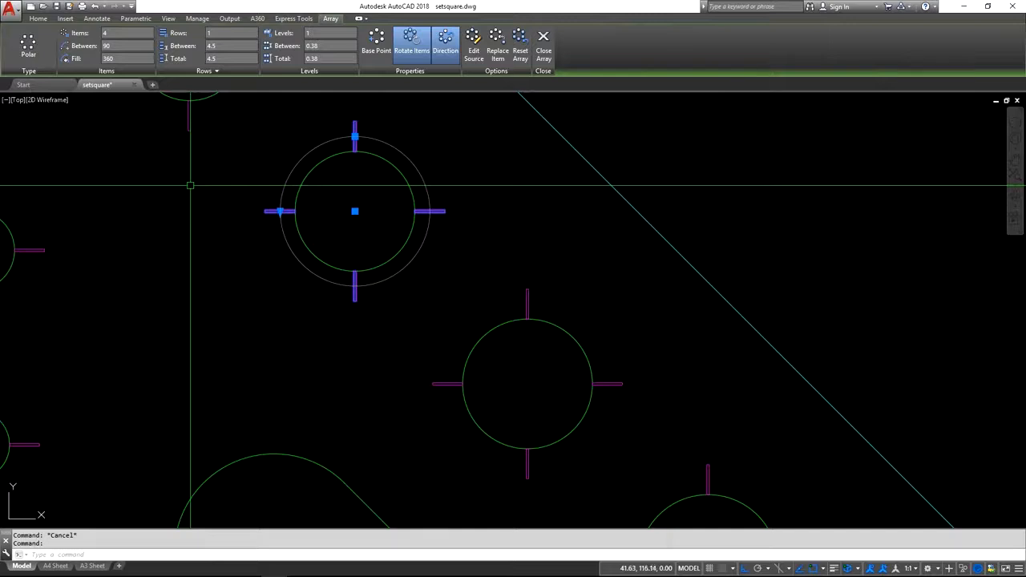
scroll(332, 255, down, 5)
key(Escape)
middle_drag(259, 220, 228, 259)
click(171, 59)
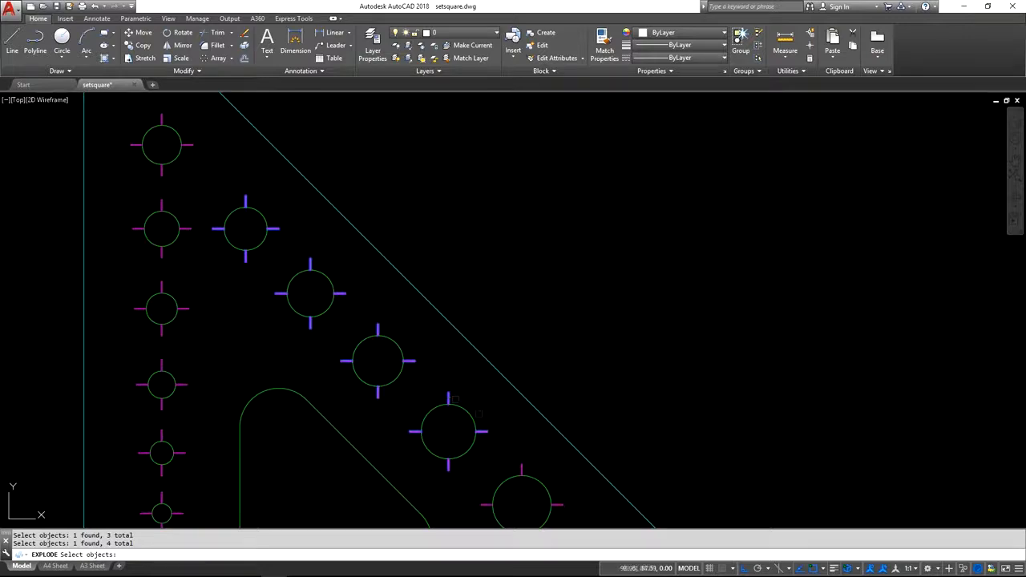
middle_drag(517, 460, 467, 321)
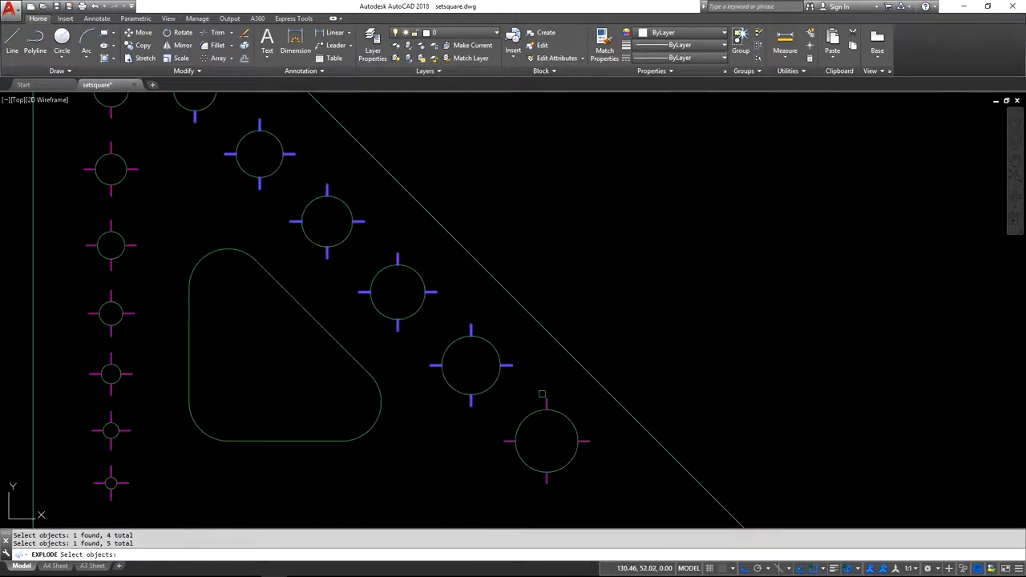
key(Return)
Check that the four marks around the fifth diagonal hole can each be selected as separate objects
click(507, 366)
key(Escape)
key(Escape)
click(471, 326)
key(Escape)
click(435, 365)
key(Escape)
click(471, 399)
key(Escape)
click(505, 366)
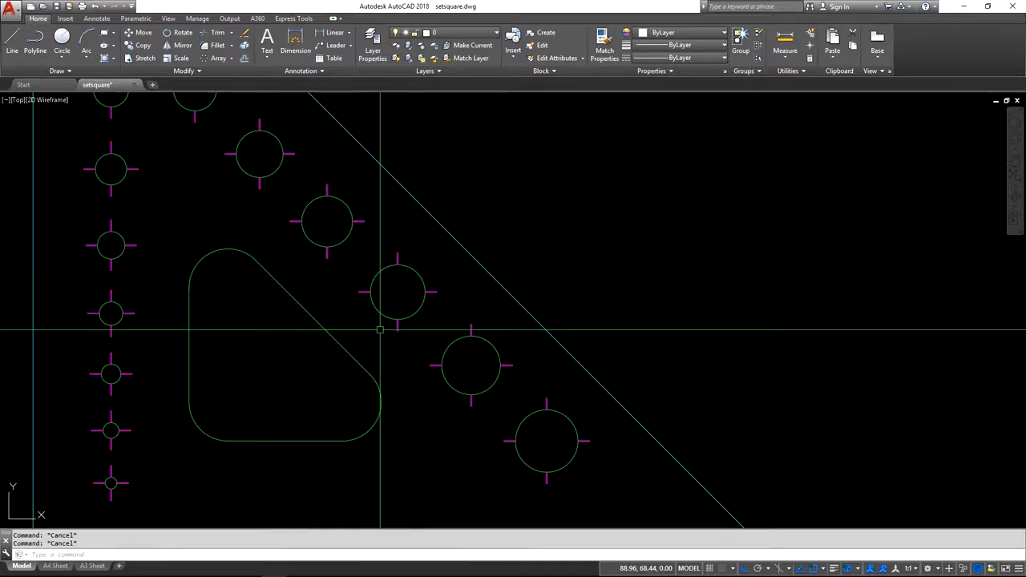
Copy the ruler's 10 label straight up to beside the lowest hole of the vertical column
scroll(380, 329, down, 2)
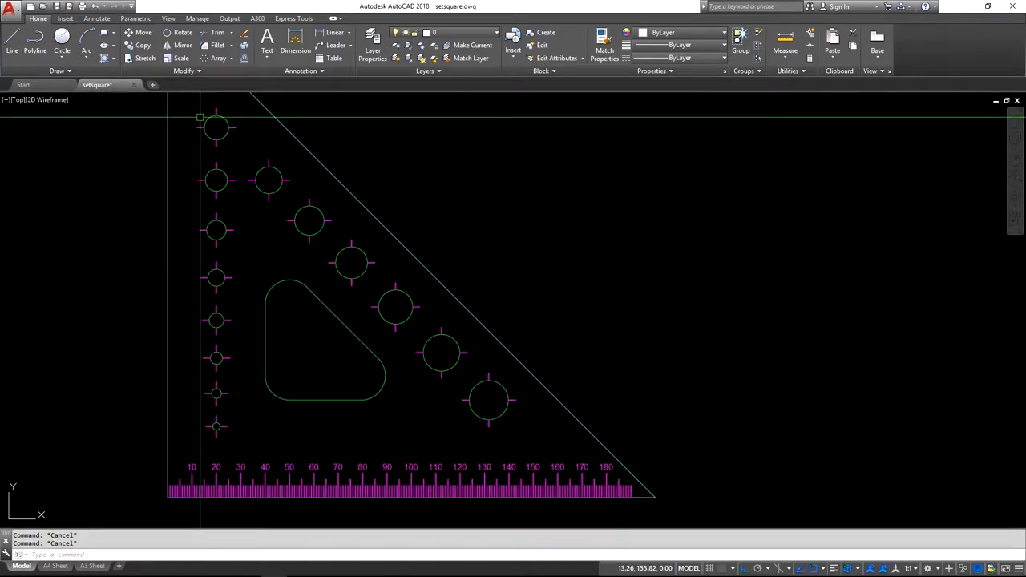
scroll(206, 486, up, 4)
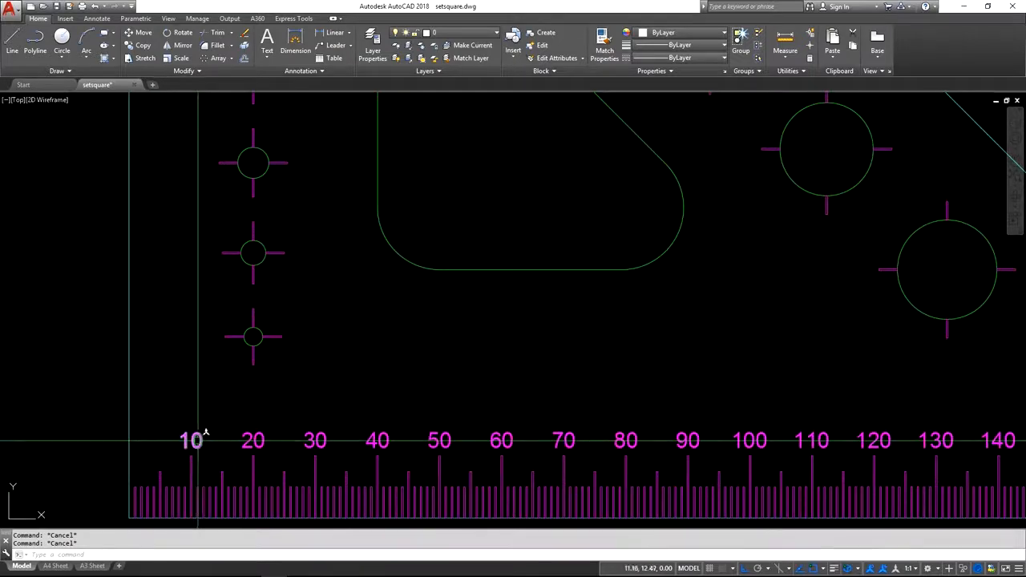
text(co)
key(Return)
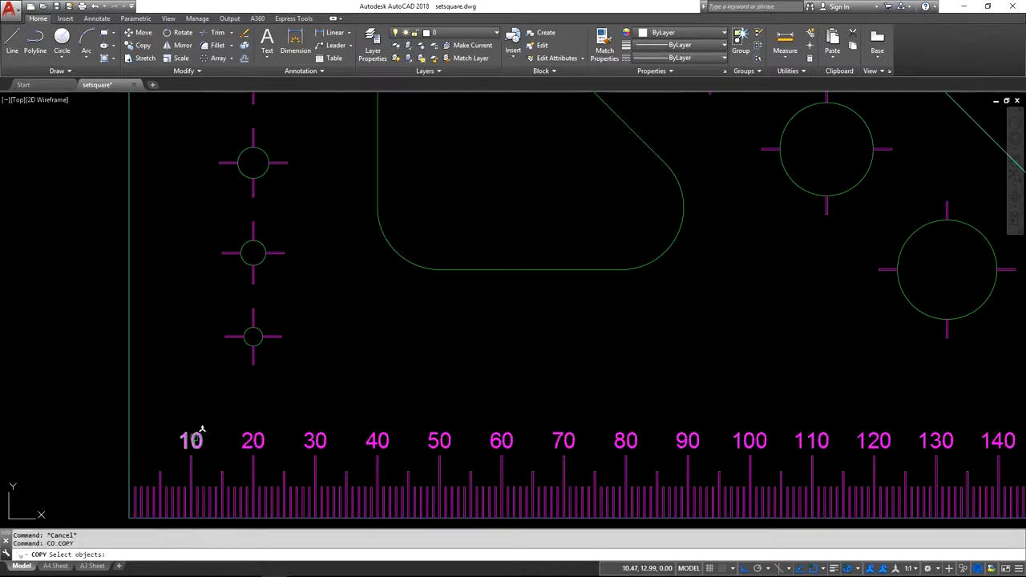
key(Return)
click(218, 429)
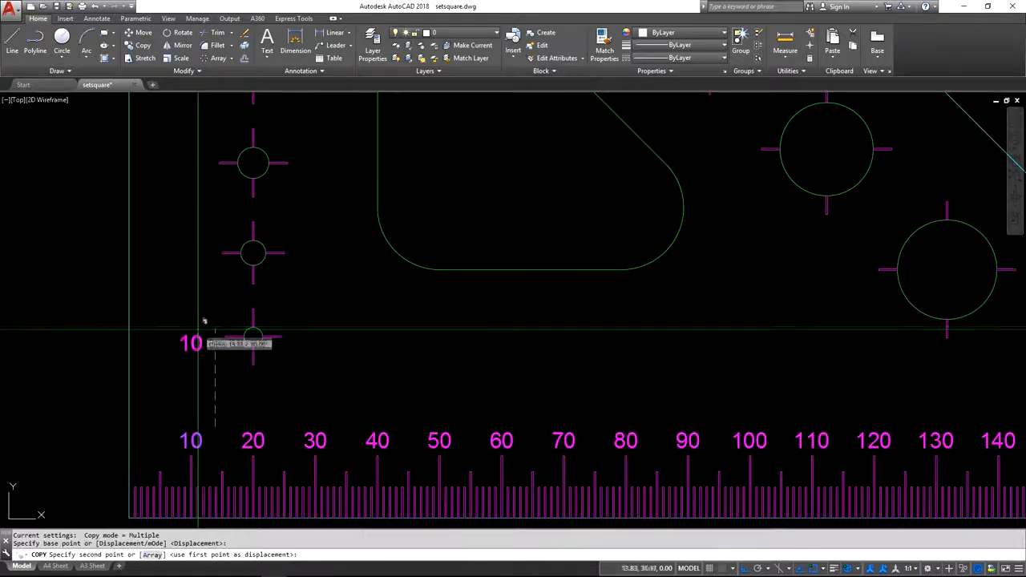
click(204, 319)
Move the copied 10 label onto the outer end of the lowest hole's left mark, offset 3 mm to the left
scroll(206, 324, up, 4)
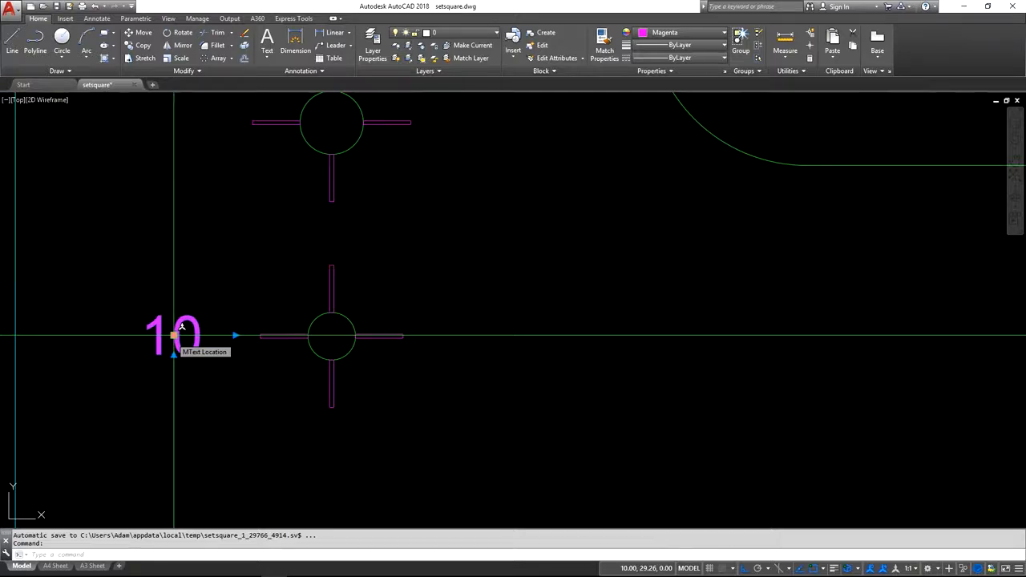
click(174, 335)
scroll(224, 335, up, 5)
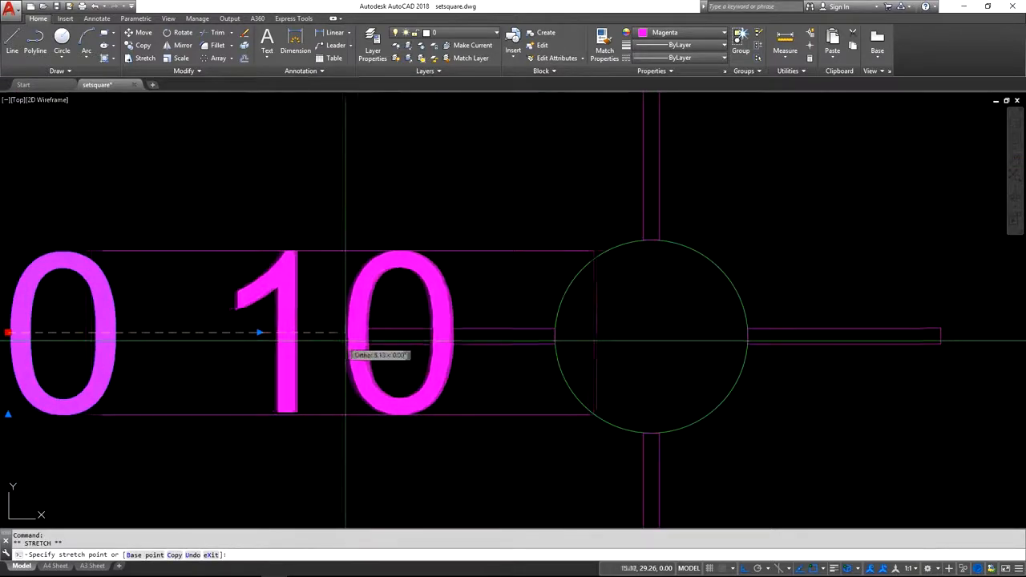
click(362, 335)
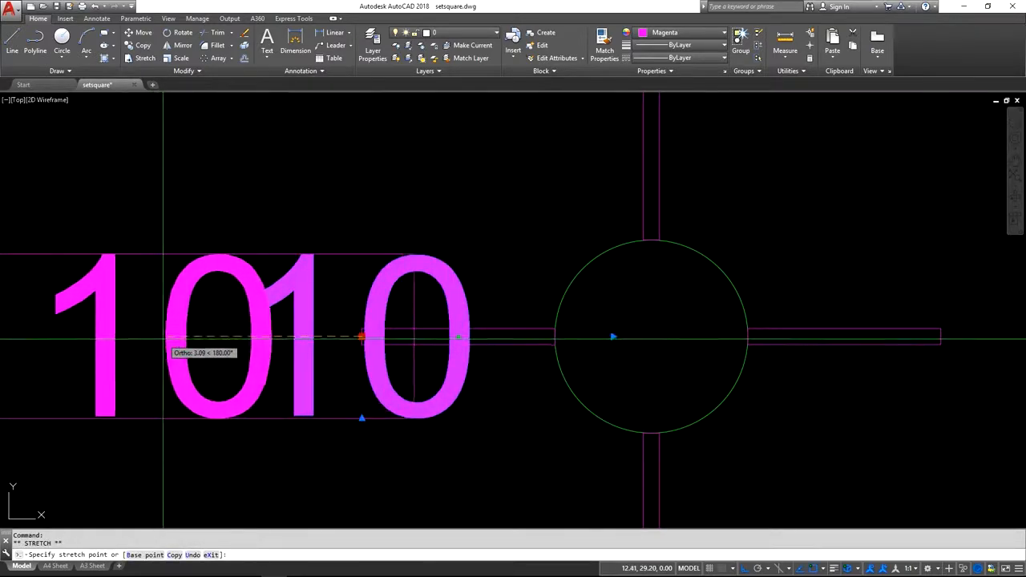
scroll(163, 338, down, 4)
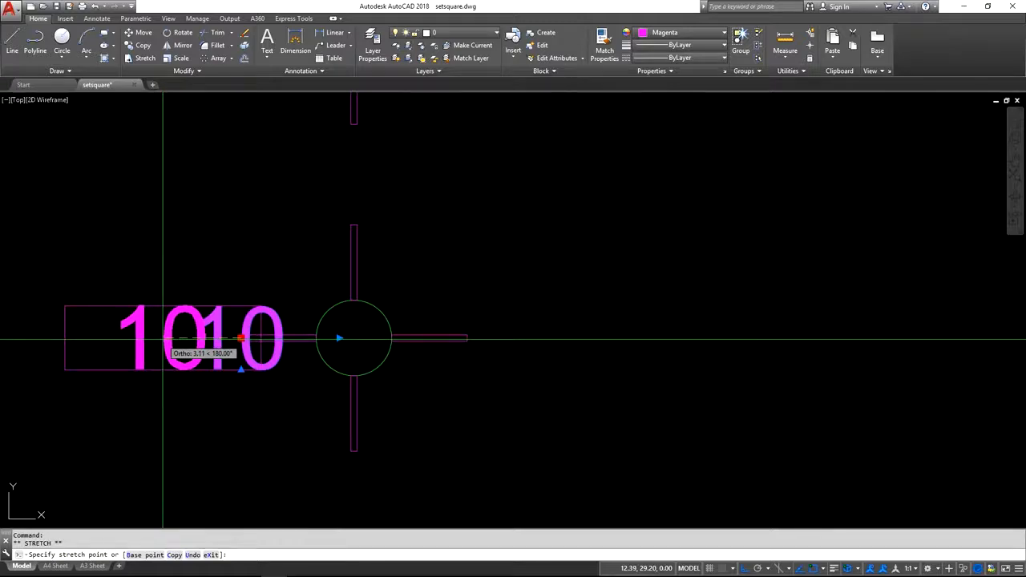
key(Return)
Copy the label, based on the left mark's outer end midpoint, to the same point at the second and third column holes from below
scroll(233, 360, down, 4)
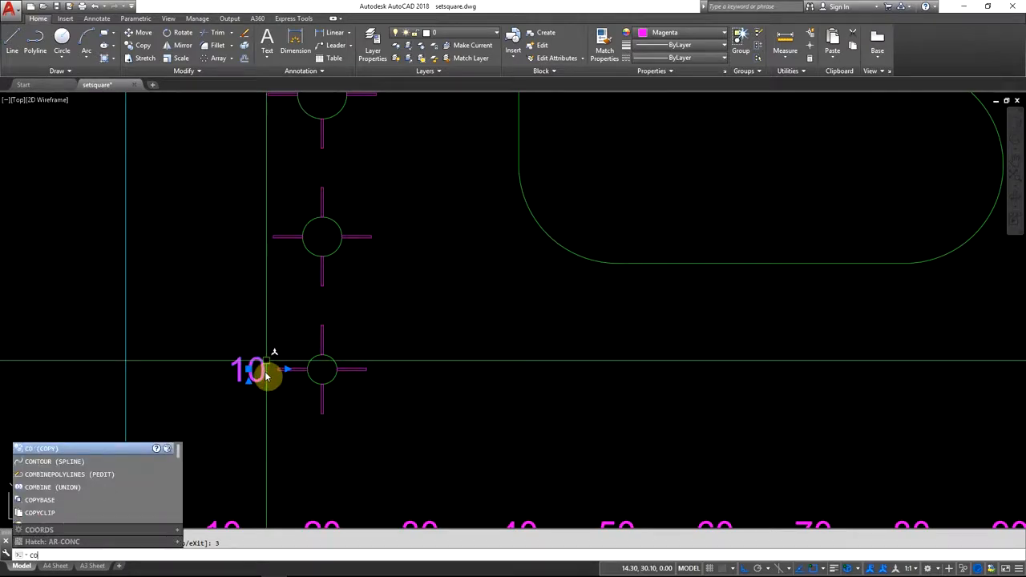
key(Return)
scroll(267, 373, up, 7)
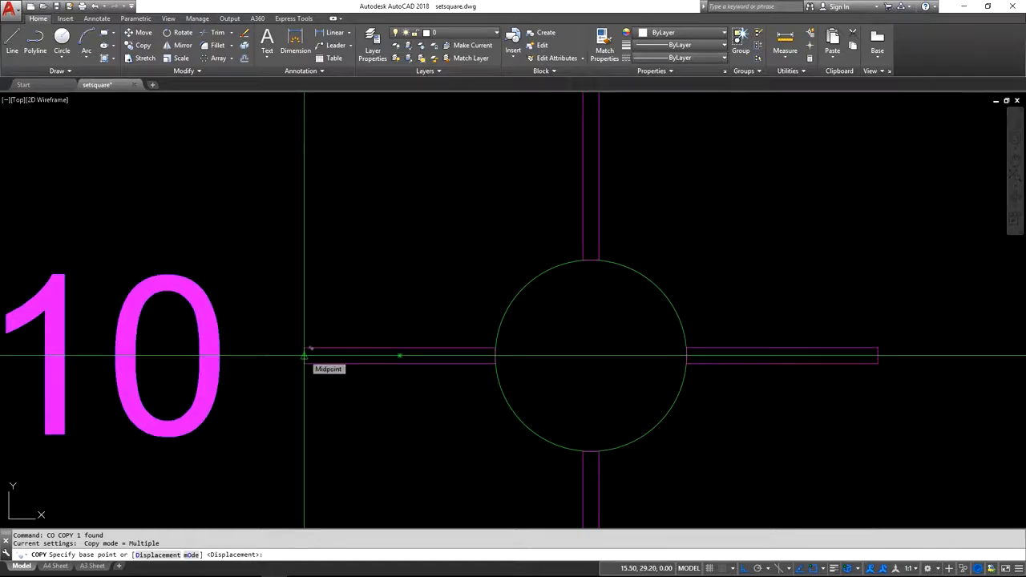
click(305, 356)
scroll(313, 366, down, 5)
scroll(277, 258, up, 5)
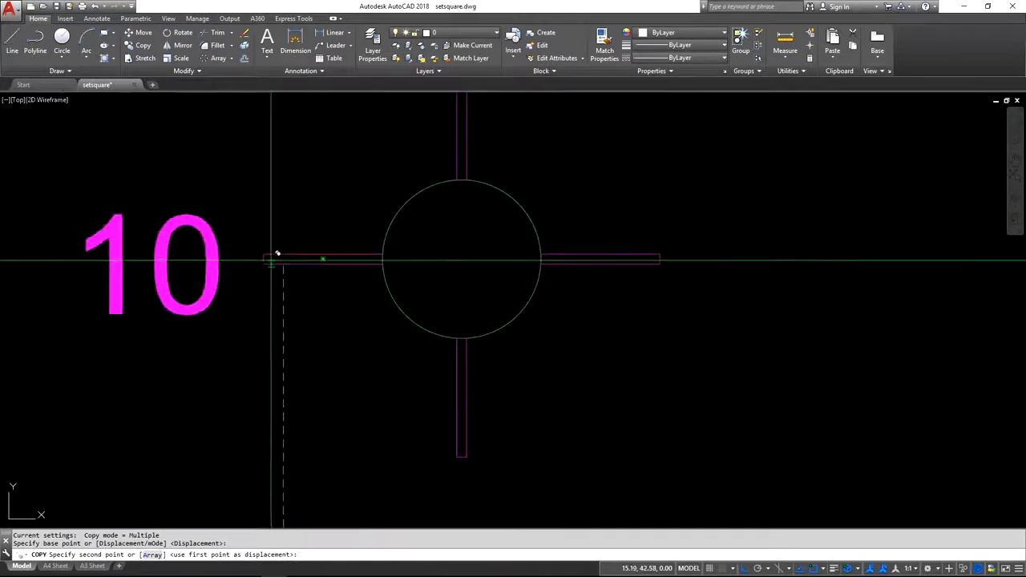
click(266, 259)
scroll(295, 264, down, 4)
middle_drag(276, 192, 354, 451)
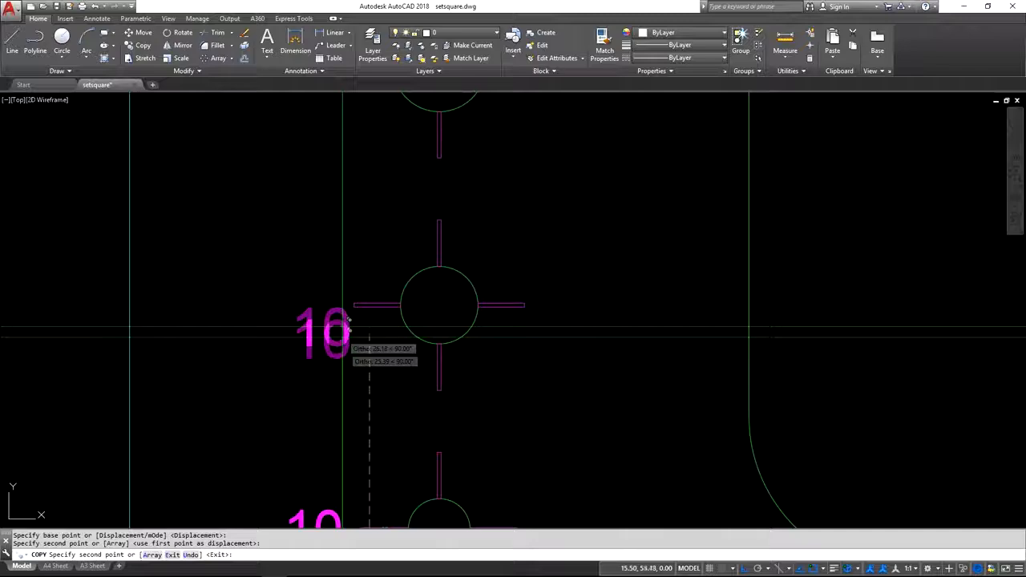
scroll(348, 308, up, 3)
click(373, 293)
Place further label copies at the left marks' outer end midpoints of the fourth and fifth column holes from below
middle_drag(357, 140, 398, 551)
scroll(354, 361, down, 4)
middle_drag(354, 136, 353, 263)
scroll(362, 238, up, 3)
click(376, 241)
scroll(437, 334, down, 3)
scroll(437, 333, down, 1)
middle_drag(414, 195, 432, 412)
scroll(430, 271, up, 4)
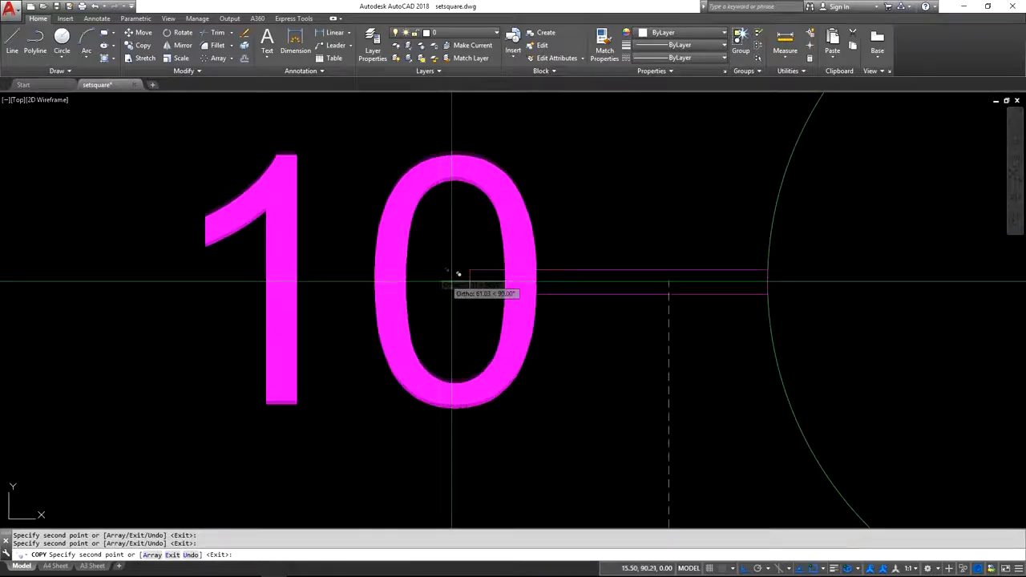
click(474, 275)
Place label copies at the left marks' outer end midpoints of the three uppermost column holes
scroll(473, 304, down, 5)
middle_drag(424, 155, 420, 236)
scroll(421, 236, up, 4)
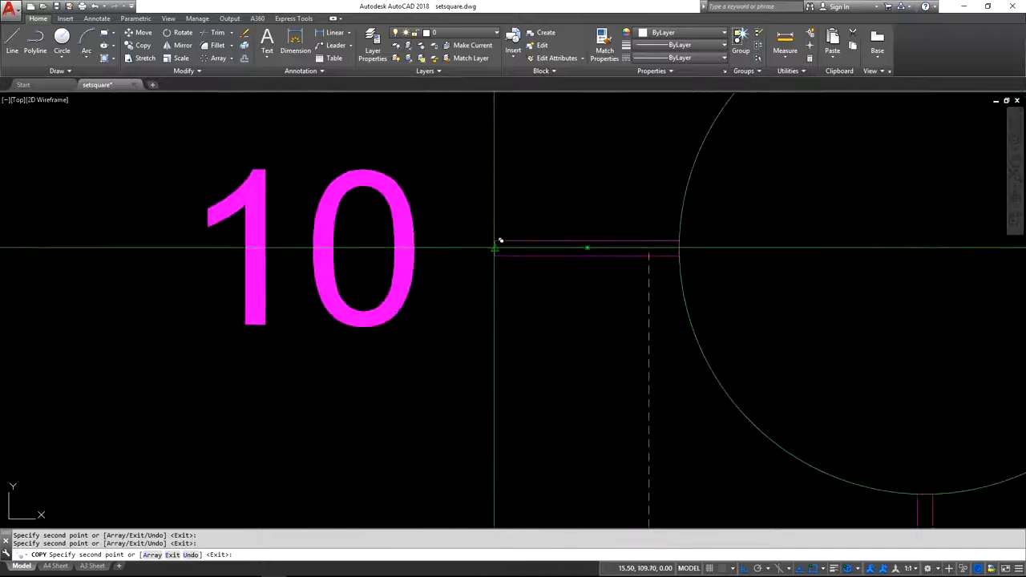
click(500, 241)
scroll(501, 240, down, 5)
middle_drag(465, 172, 408, 343)
scroll(417, 228, up, 4)
scroll(410, 233, up, 1)
click(391, 298)
scroll(386, 285, down, 4)
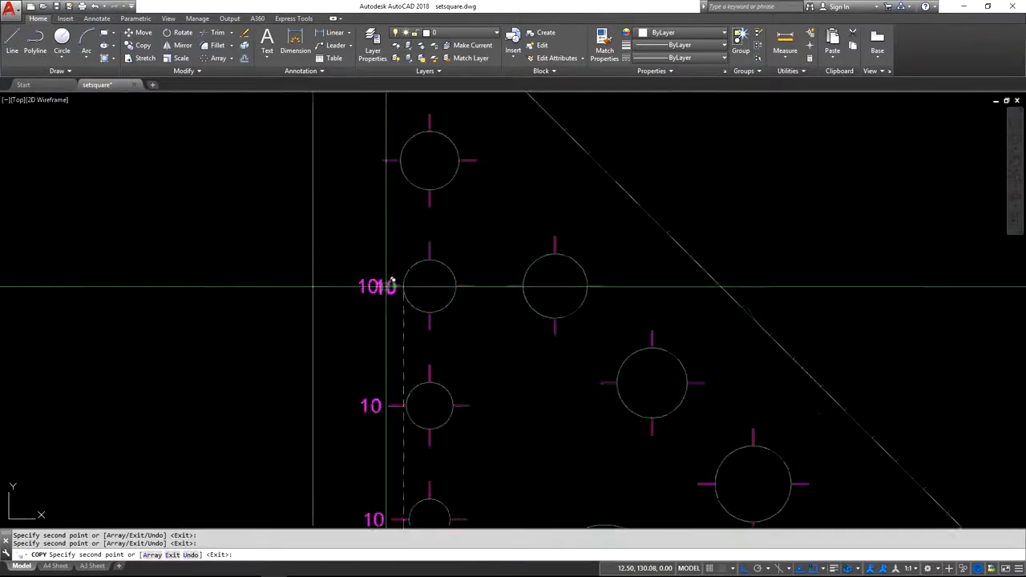
scroll(397, 215, up, 8)
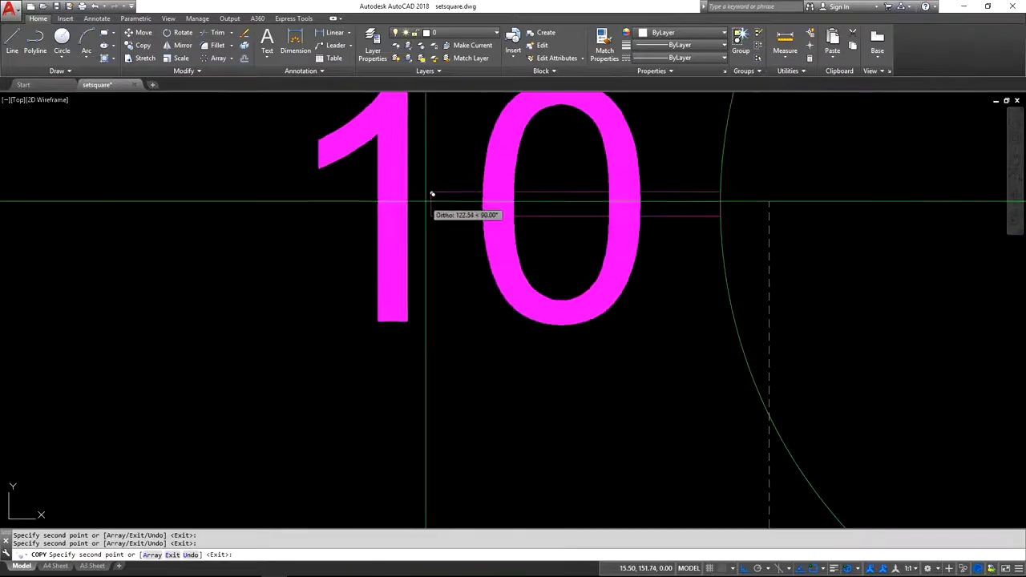
click(434, 197)
Check the number label placement beside the diagonal holes in the 45deg setsquare PDF in Acrobat Reader and return to AutoCAD
scroll(352, 212, down, 8)
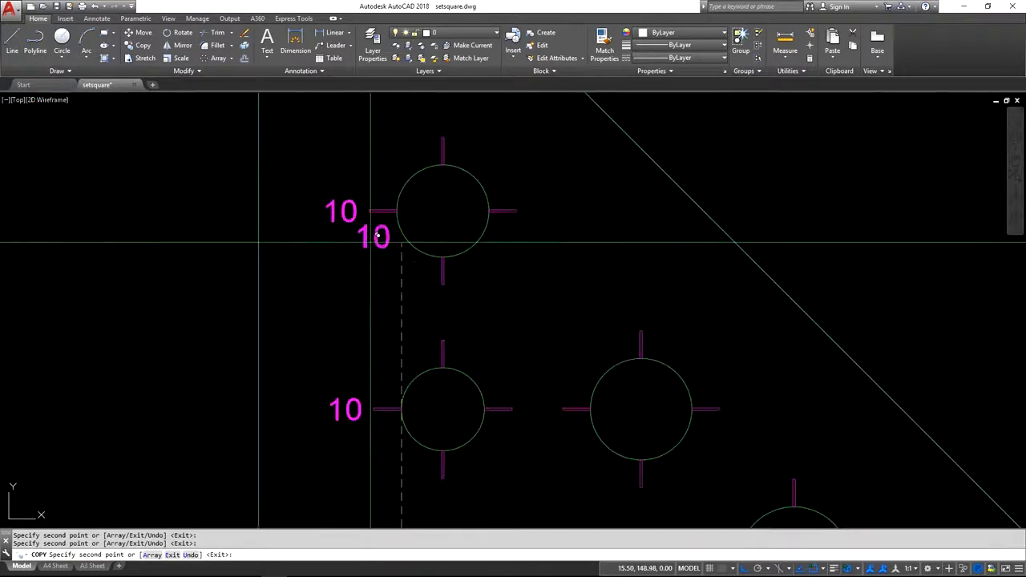
middle_drag(687, 394, 327, 229)
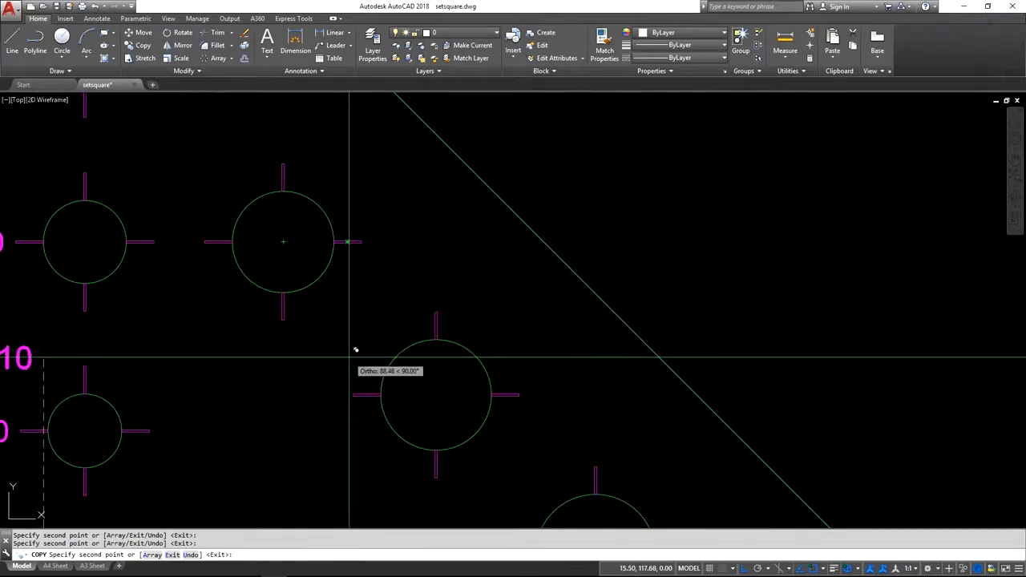
click(349, 359)
key(alt+Tab)
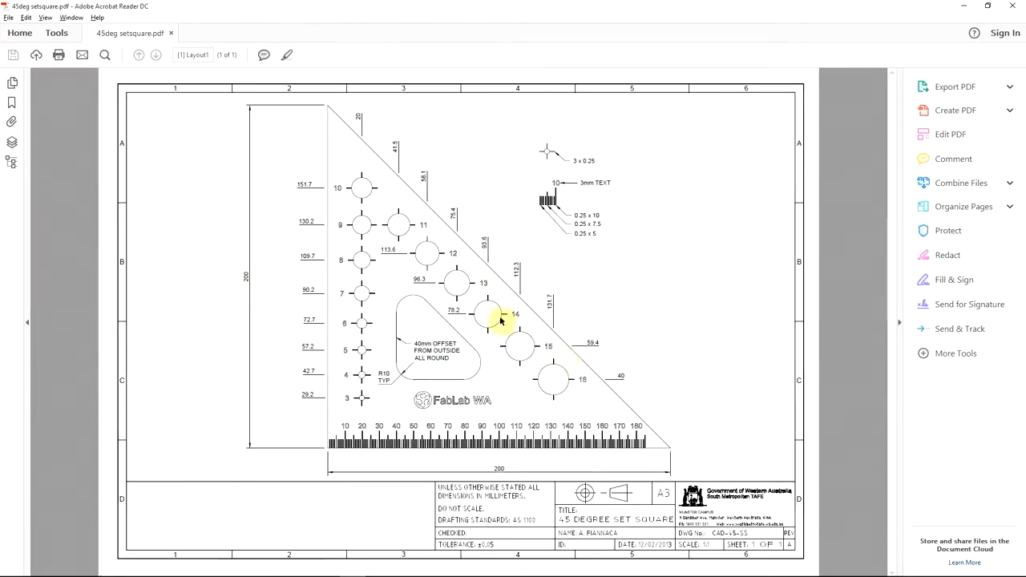
key(alt+Tab)
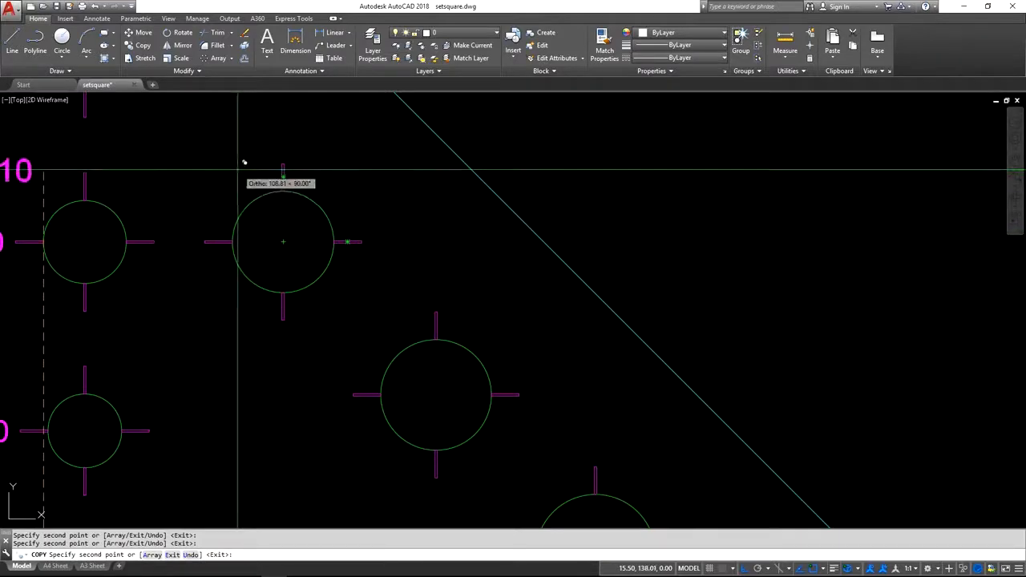
Place a freely positioned label copy just right of the uppermost diagonal hole's right mark and end the copying
key(F8)
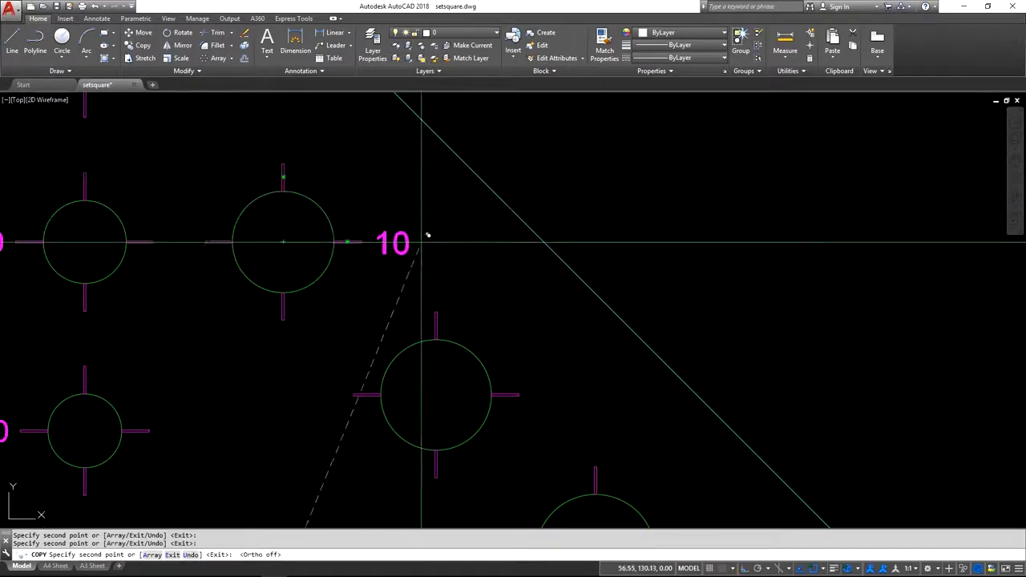
key(F8)
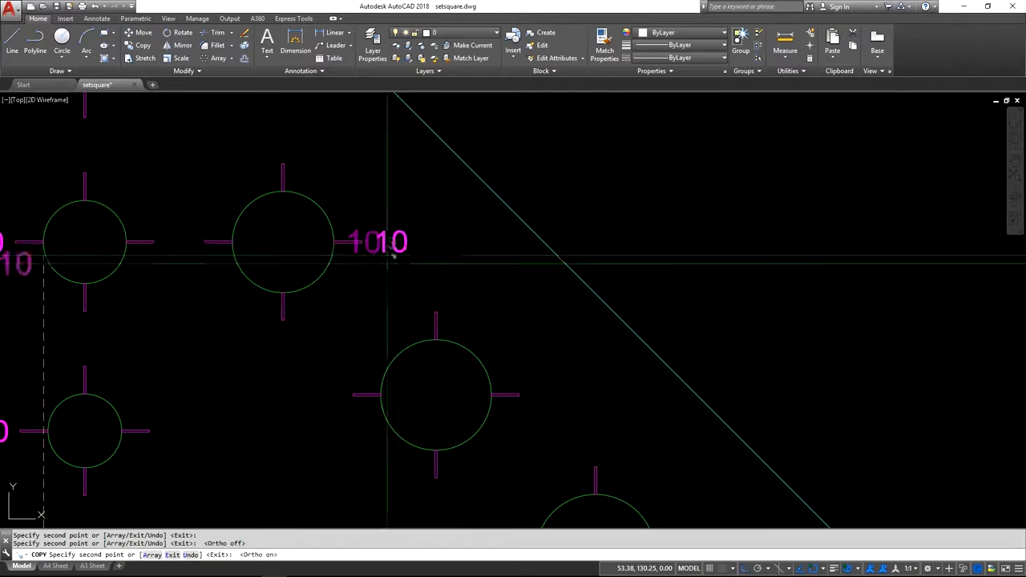
key(Escape)
Move the uppermost diagonal hole's label onto its right mark's outer end midpoint, and from there 3 units horizontally to the right
scroll(408, 241, up, 6)
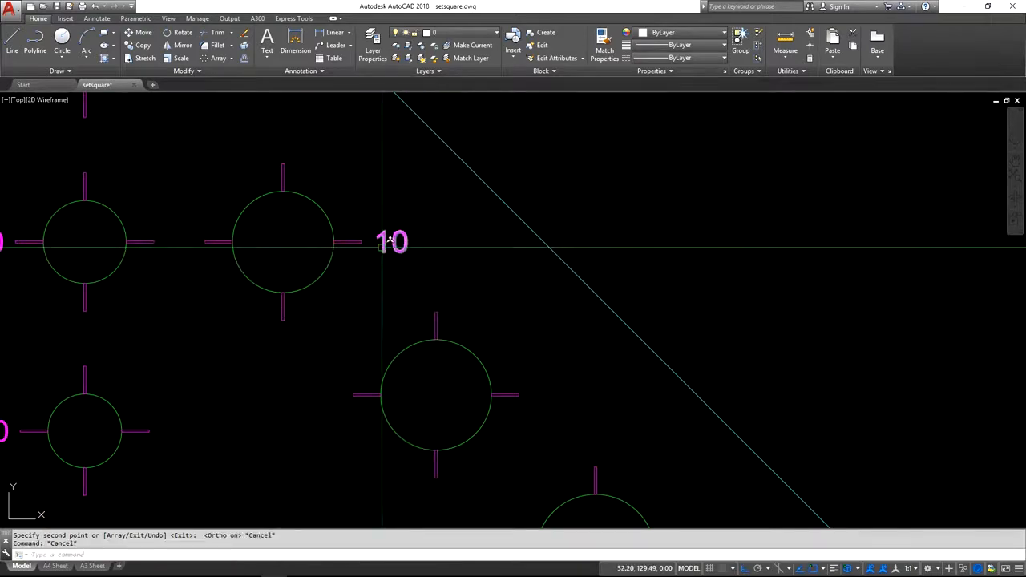
click(384, 231)
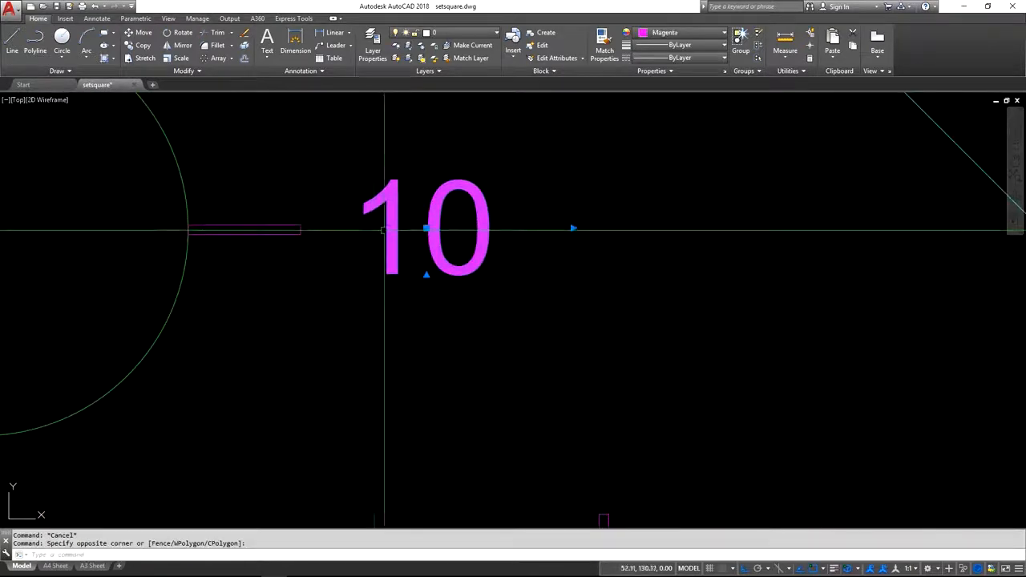
click(426, 228)
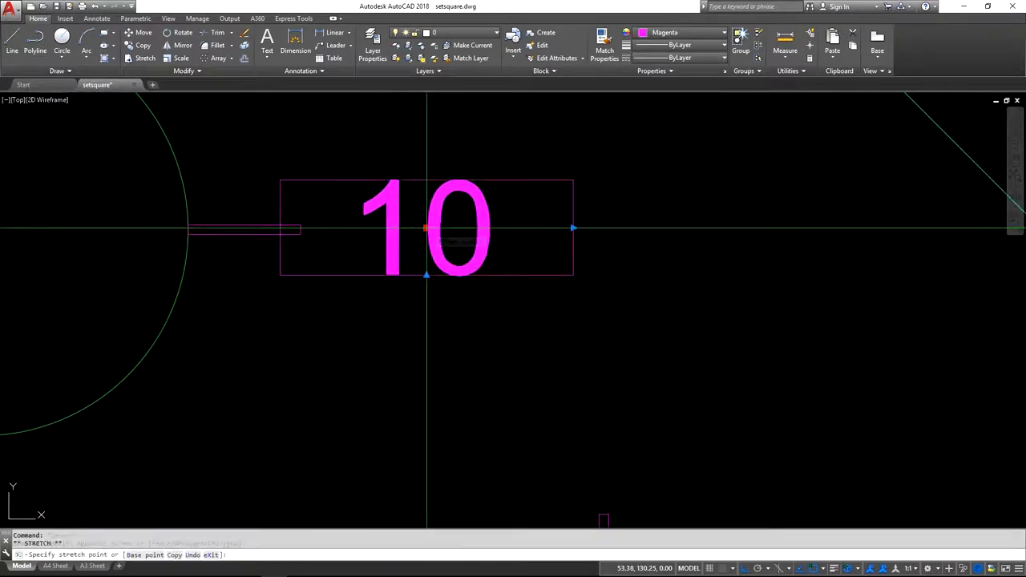
click(301, 230)
click(300, 230)
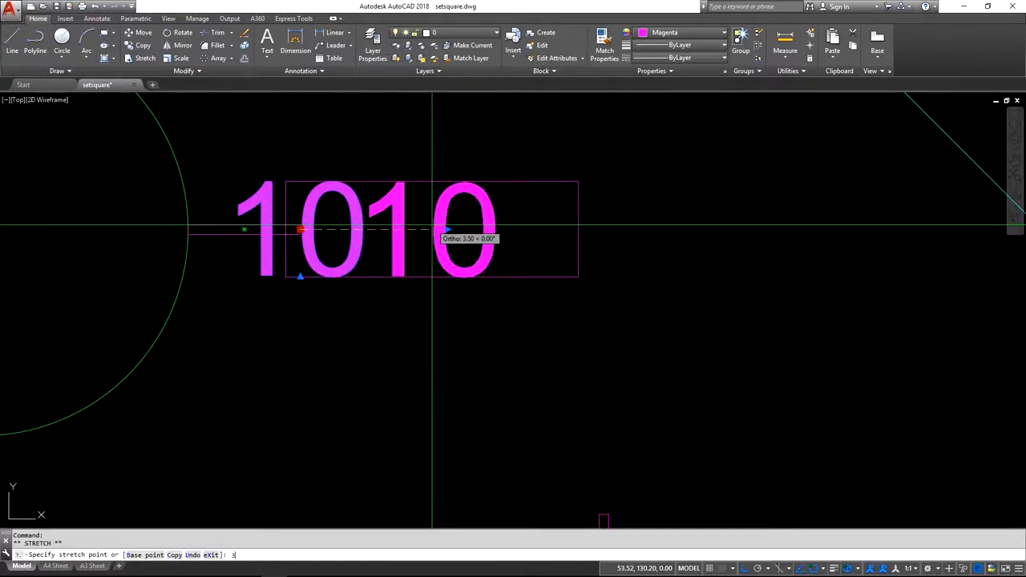
key(Return)
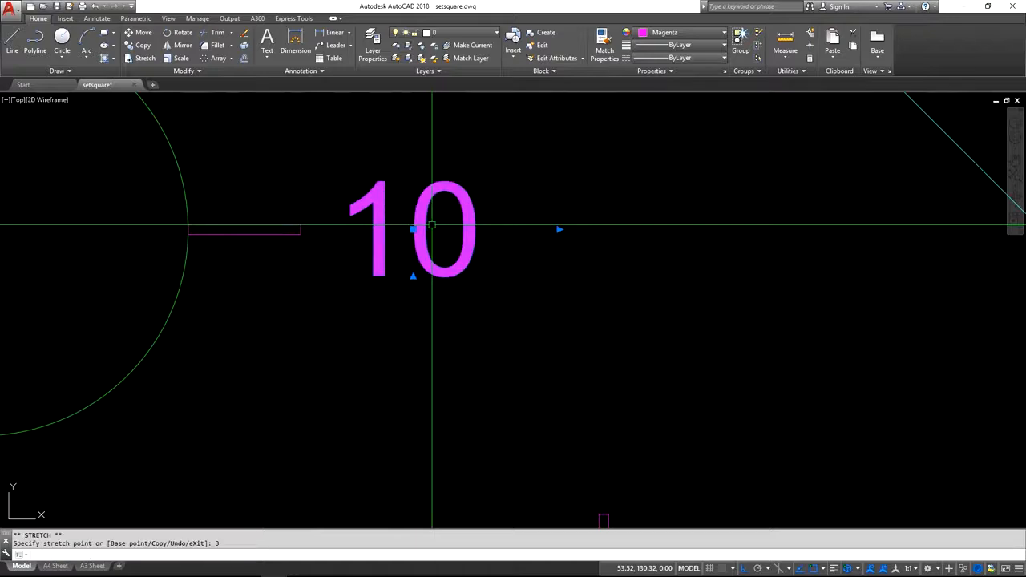
Copy this label, based on the right mark's outer end midpoint, to the same point at the second diagonal hole from above
click(144, 46)
click(301, 230)
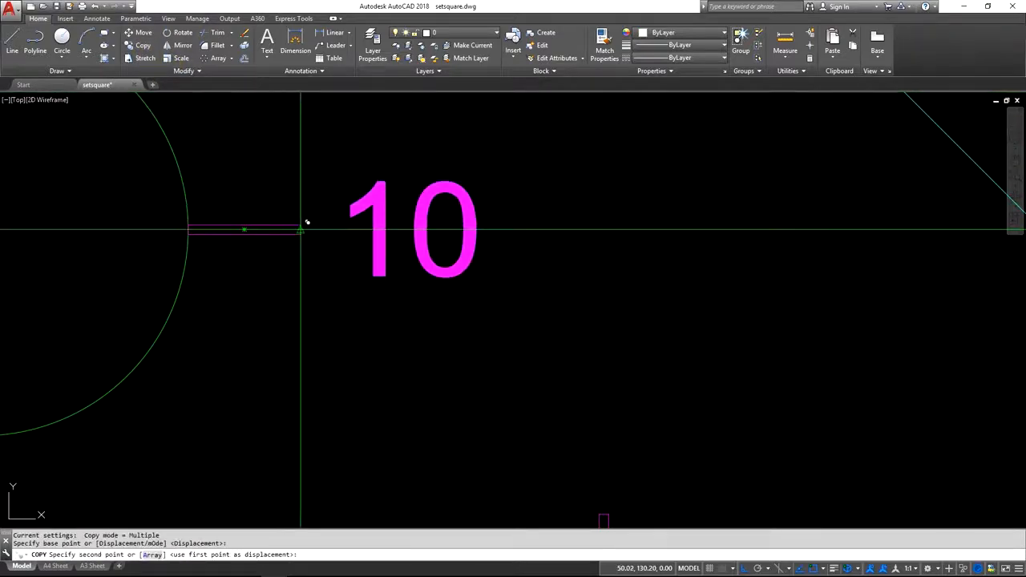
scroll(298, 222, down, 5)
scroll(463, 355, up, 7)
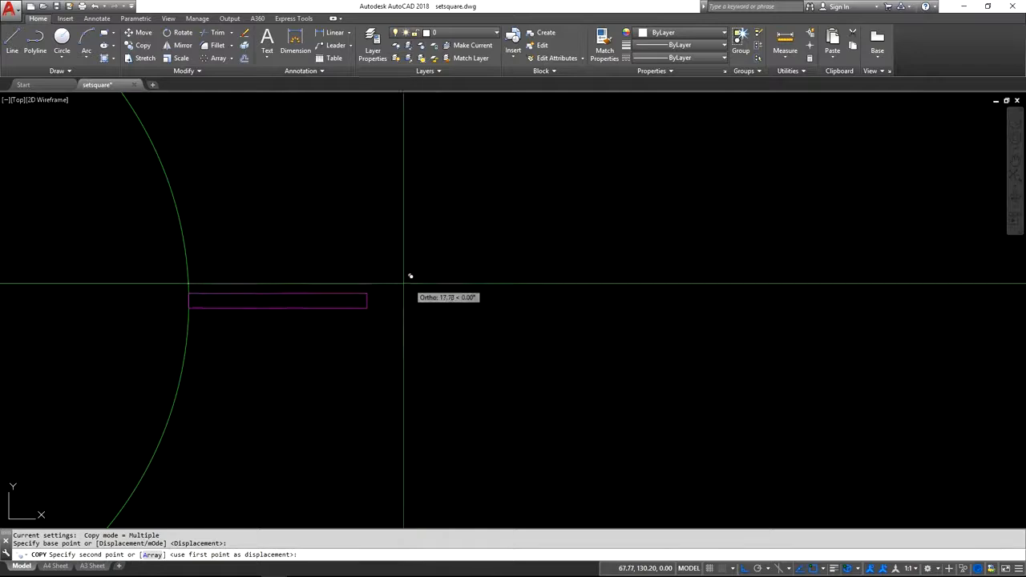
click(367, 301)
Place further label copies at the right marks' outer end midpoints of the third and fourth diagonal holes from above
scroll(273, 194, down, 6)
middle_drag(489, 420, 181, 151)
scroll(228, 181, up, 5)
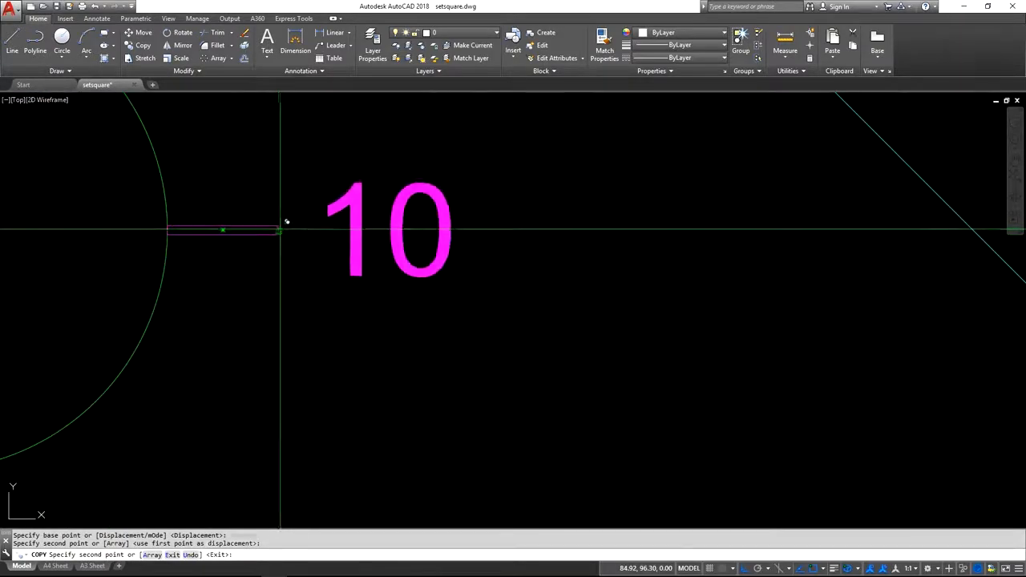
click(278, 231)
scroll(264, 199, down, 2)
middle_drag(524, 439, 160, 112)
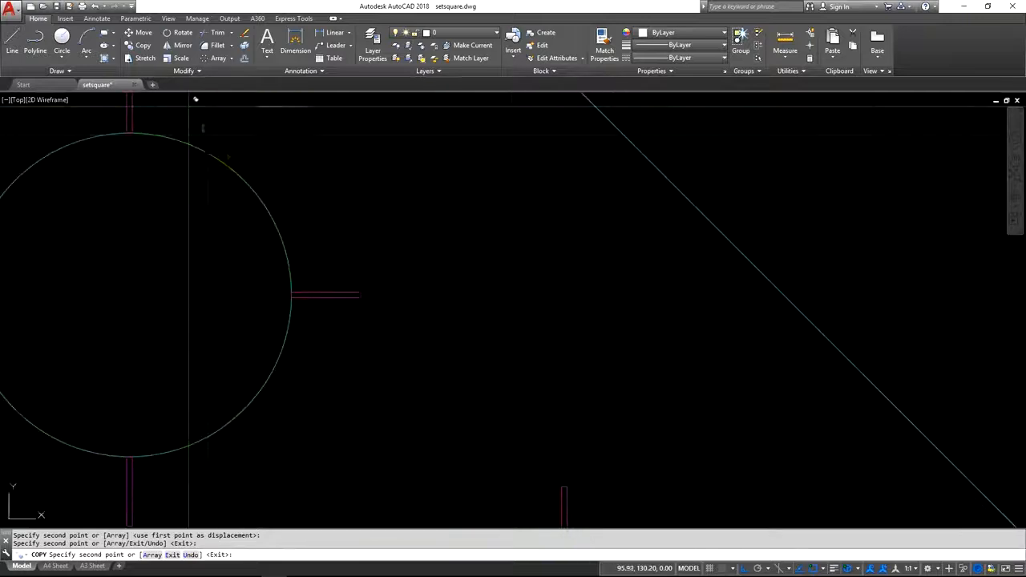
scroll(364, 282, up, 5)
click(355, 287)
Place label copies at the right marks' outer end midpoints of the two lowest diagonal holes and end the copying
scroll(289, 190, down, 5)
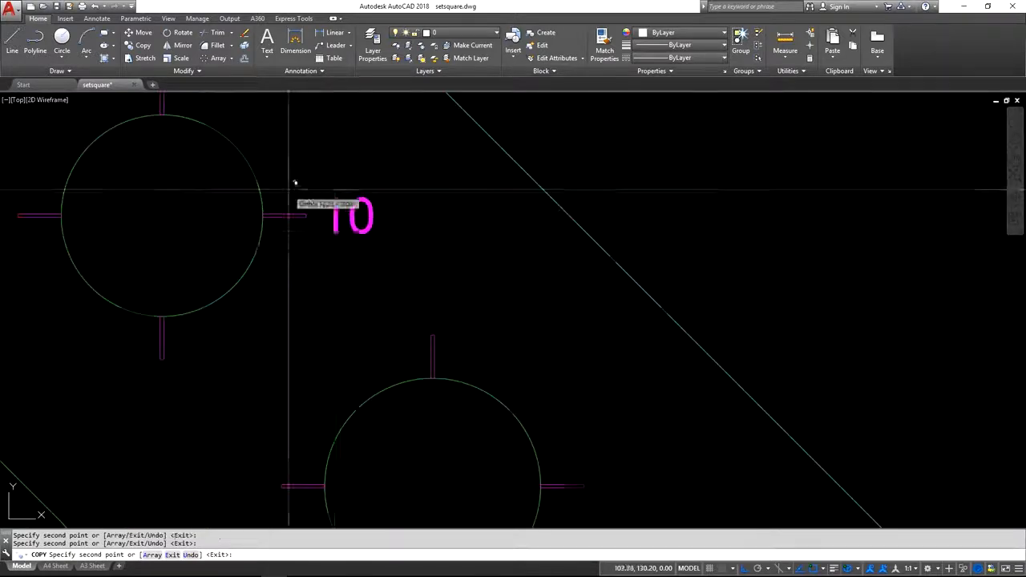
middle_drag(518, 416, 215, 184)
scroll(284, 255, up, 3)
scroll(284, 255, up, 4)
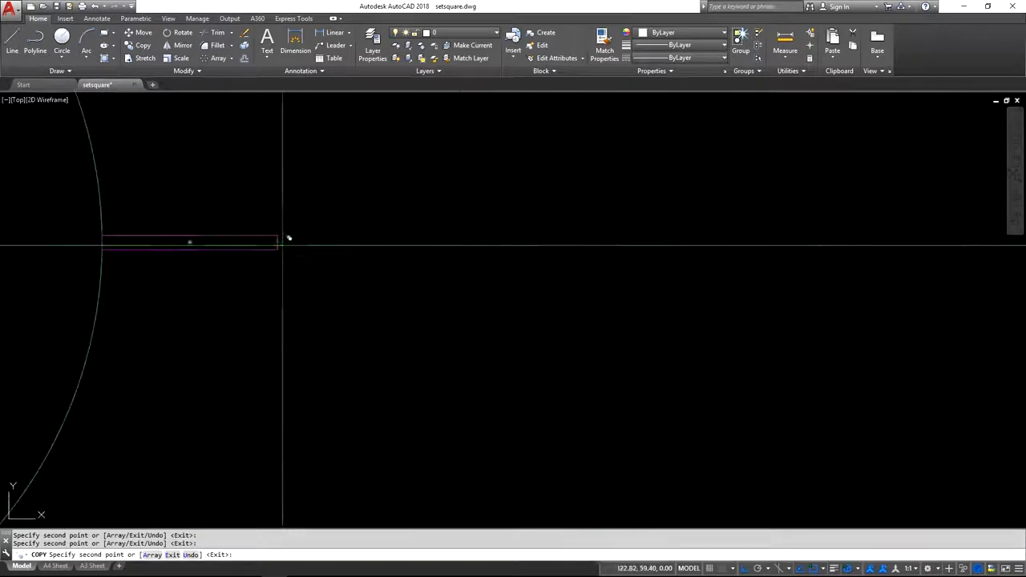
click(277, 243)
scroll(240, 192, down, 6)
middle_drag(507, 430, 307, 201)
scroll(337, 260, up, 6)
click(332, 265)
scroll(346, 257, down, 6)
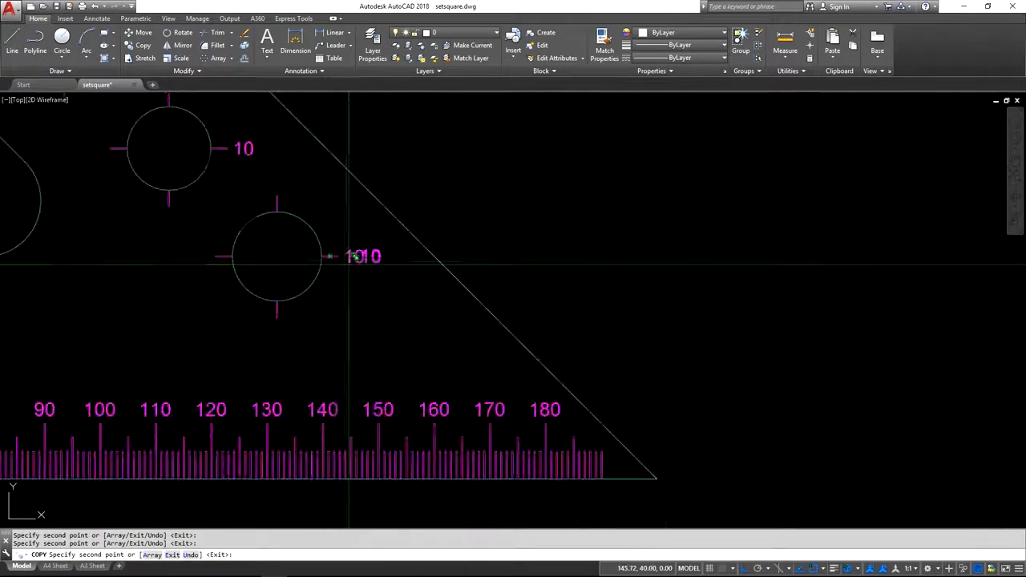
key(Escape)
Auto-number all hole labels in selection order from the smallest to the largest hole, starting at 3 with increment 1, overwriting the existing text
middle_drag(251, 291, 517, 408)
scroll(516, 409, down, 4)
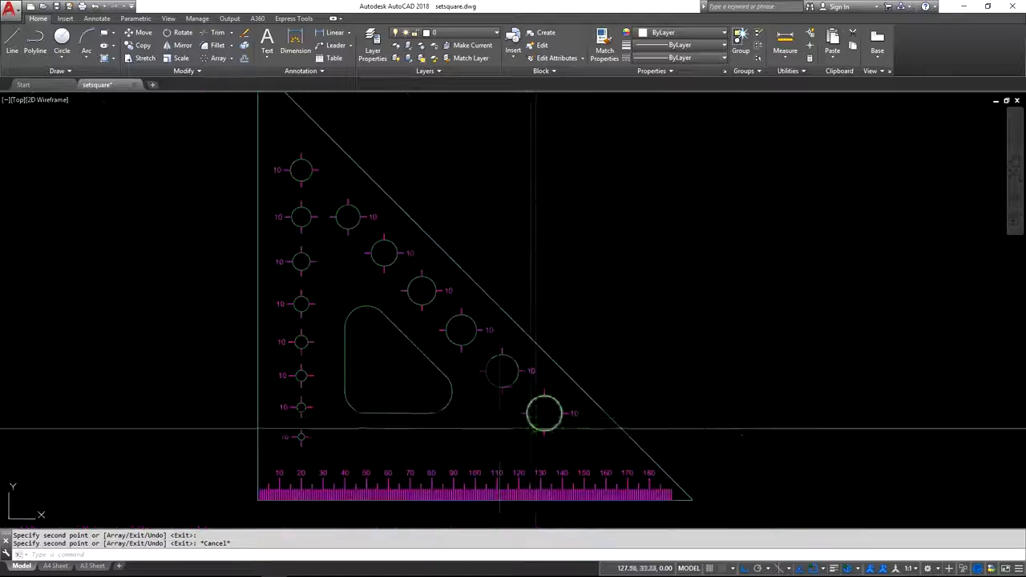
scroll(467, 414, up, 1)
scroll(323, 478, up, 1)
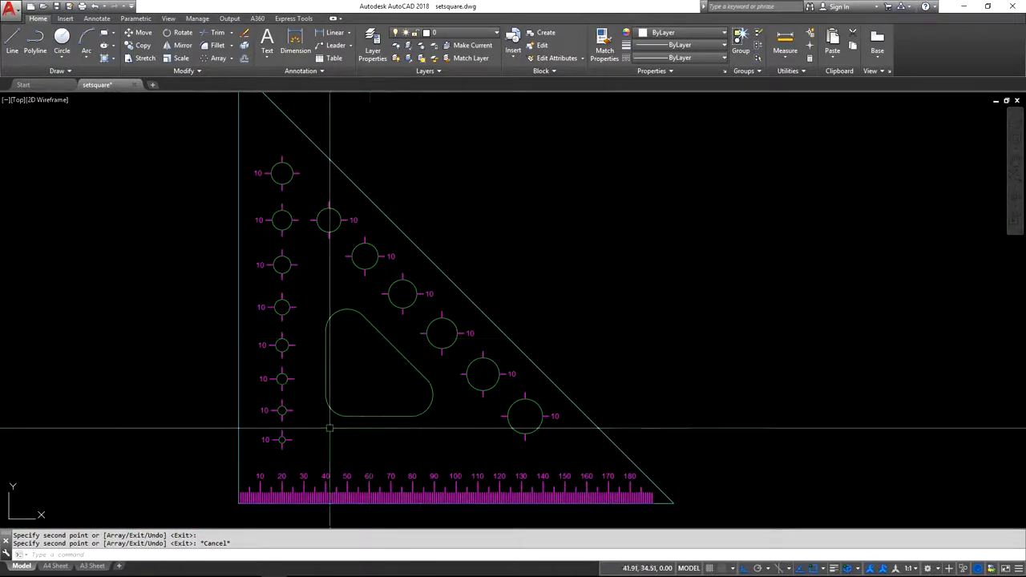
click(286, 18)
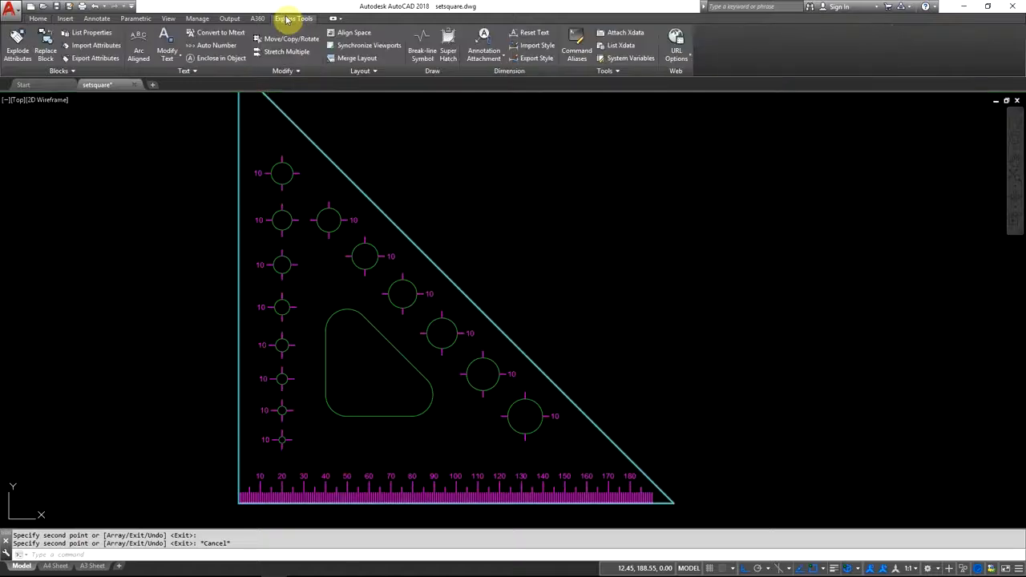
click(223, 46)
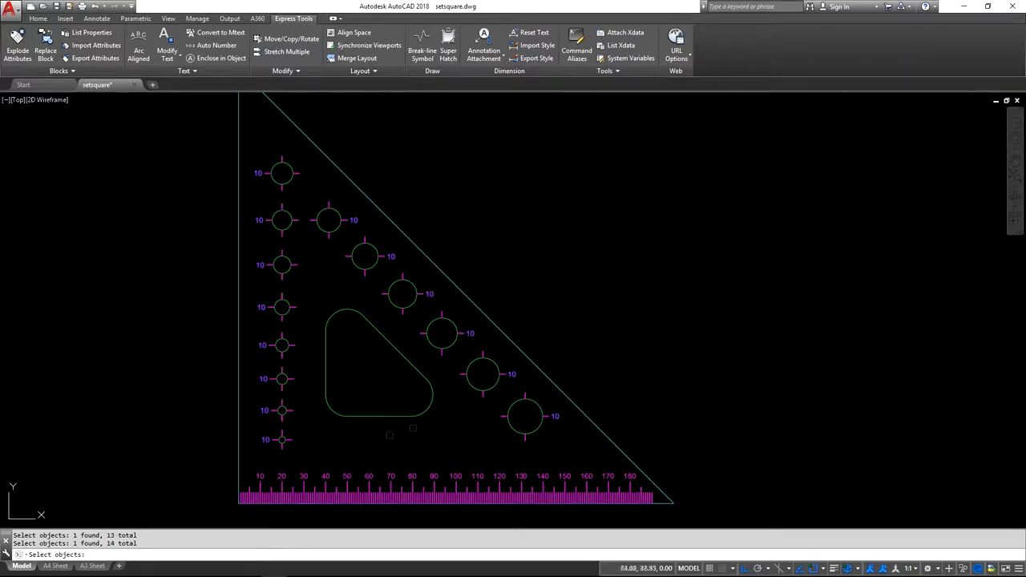
key(Return)
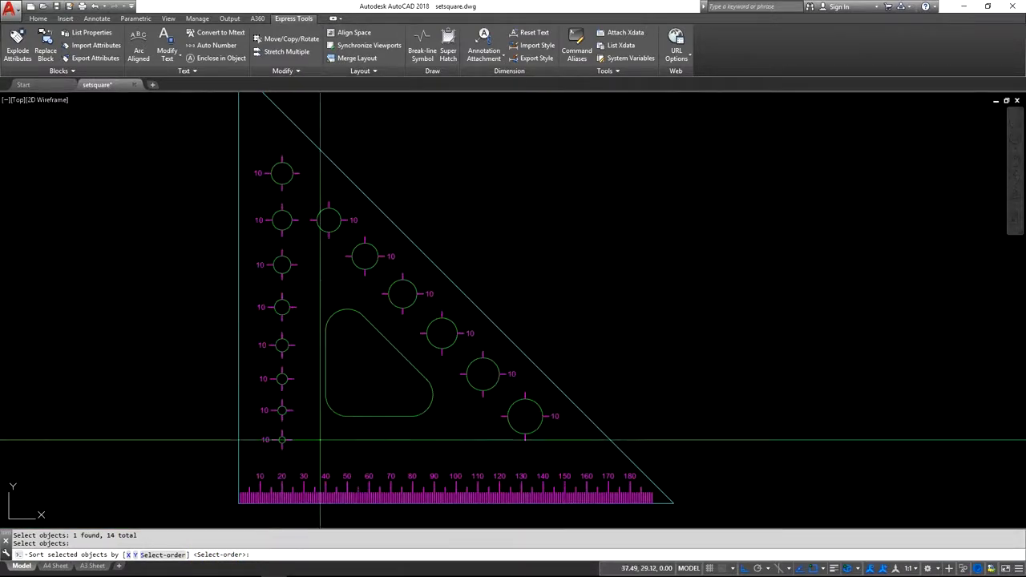
key(Return)
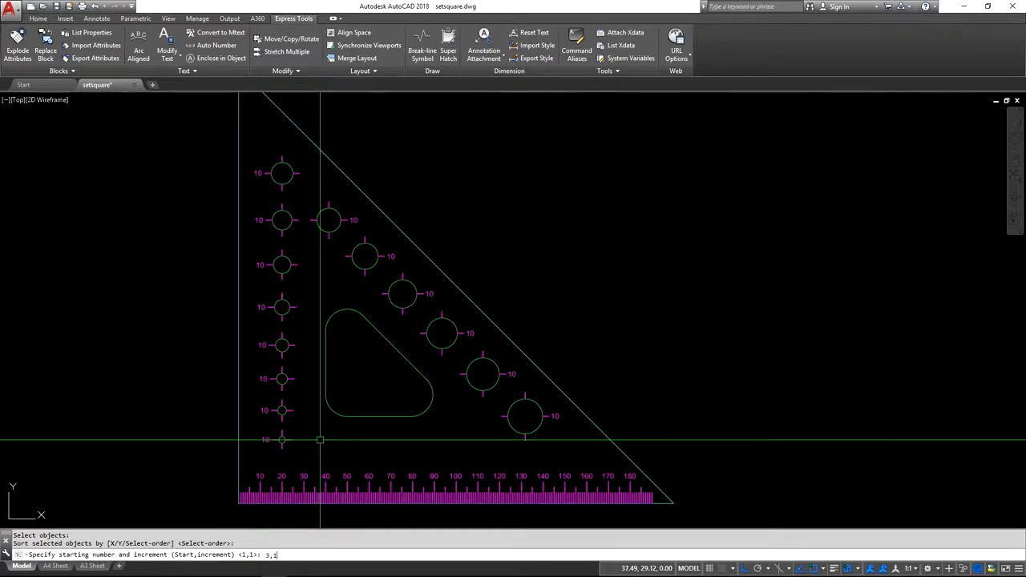
key(Return)
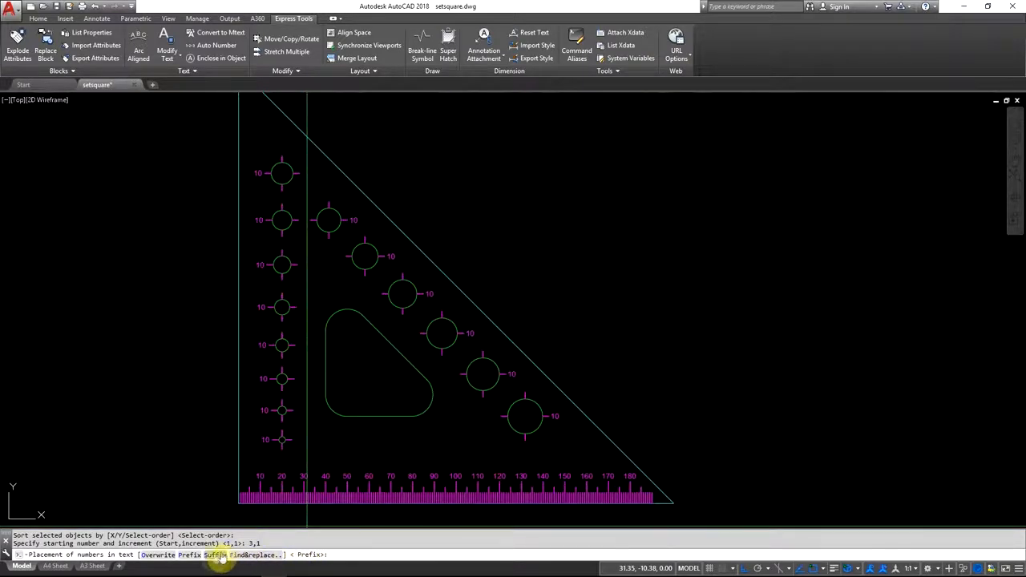
click(158, 555)
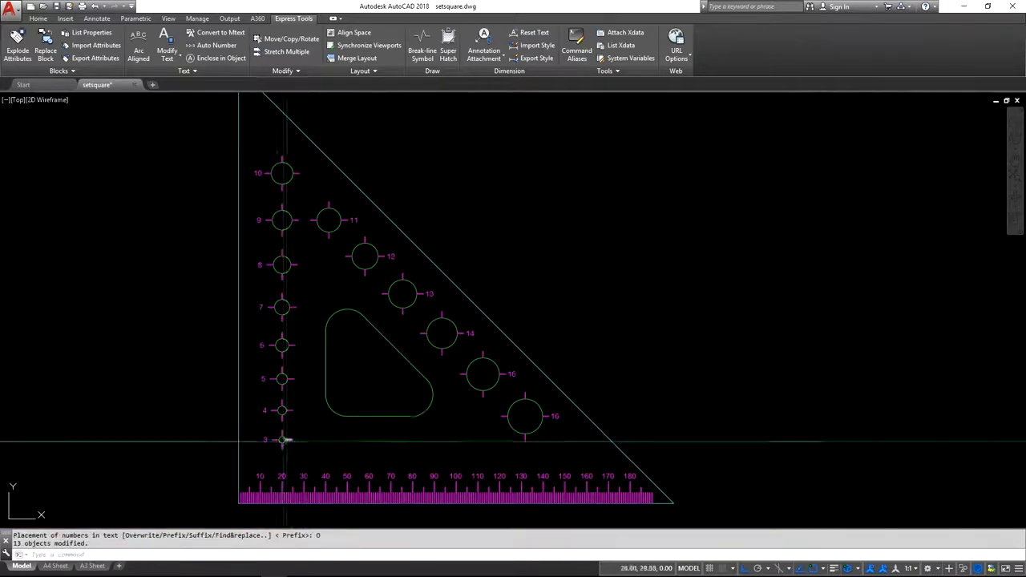